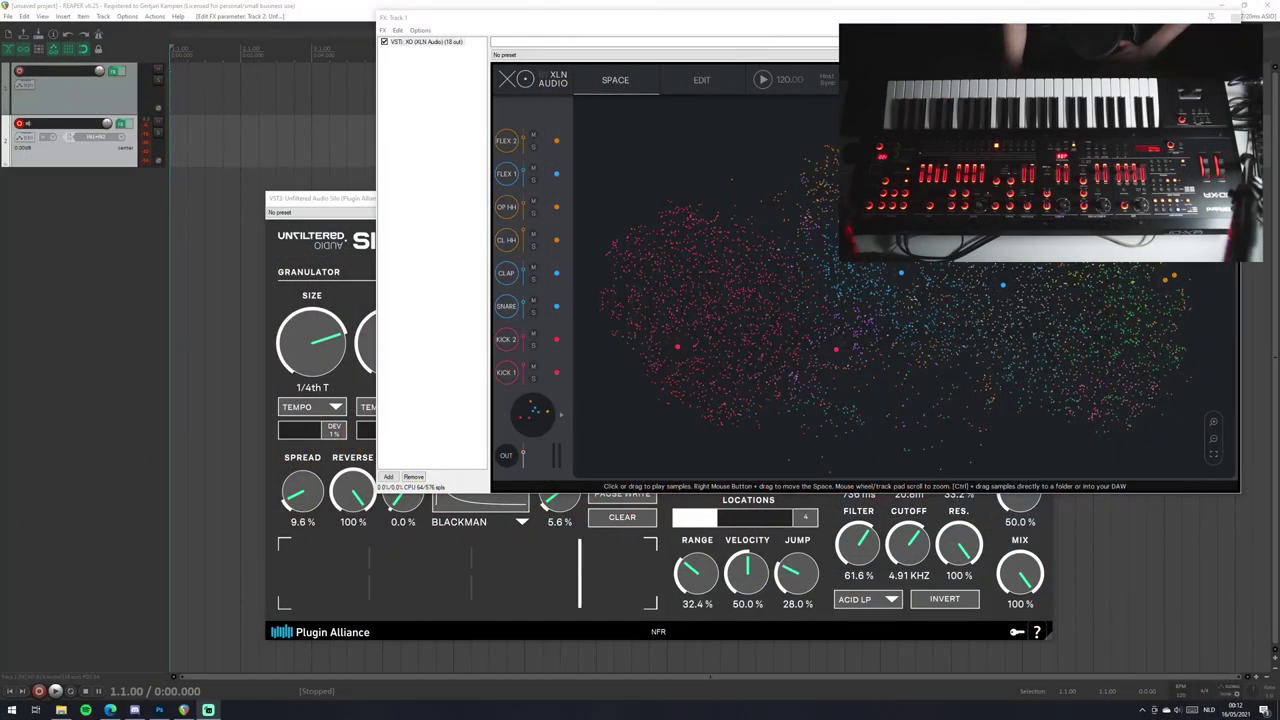
Bring the Silo window to the front, move it aside and compare the sound with the plugin bypassed and active.
{"action": "left_click", "coordinate": [532, 563]}
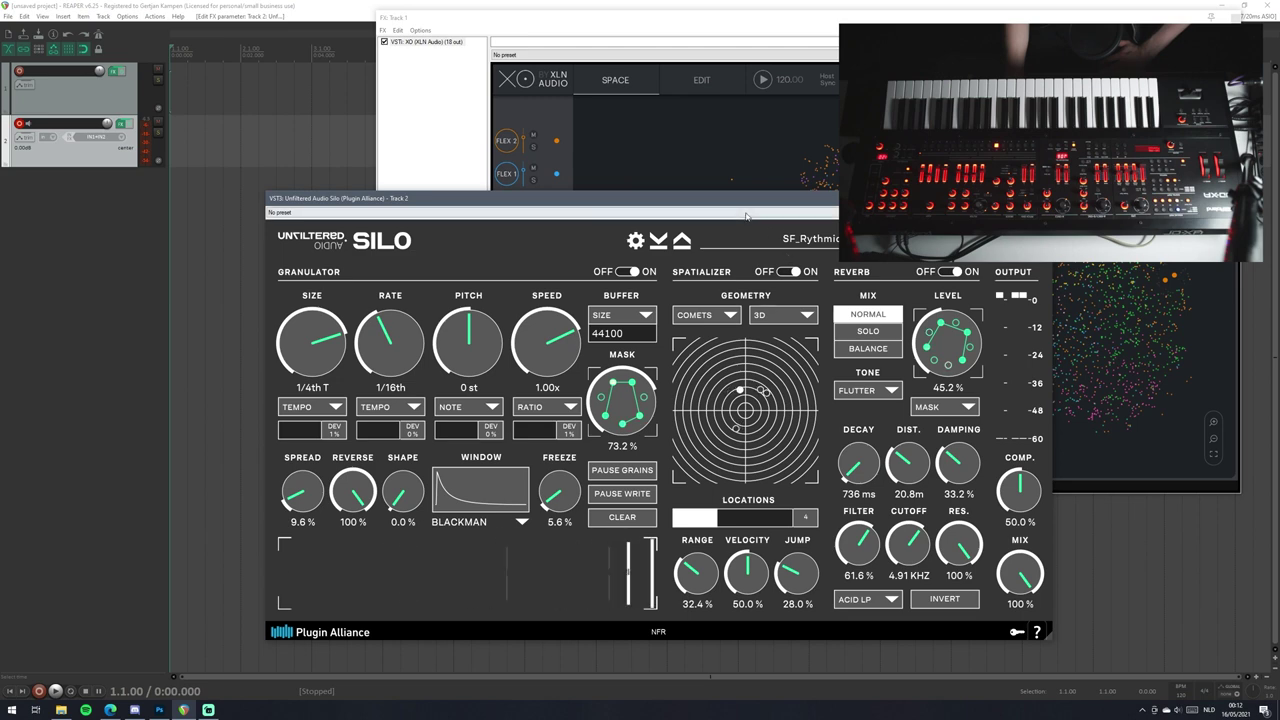
{"action": "left_click_drag", "start_coordinate": [757, 203], "coordinate": [906, 205]}
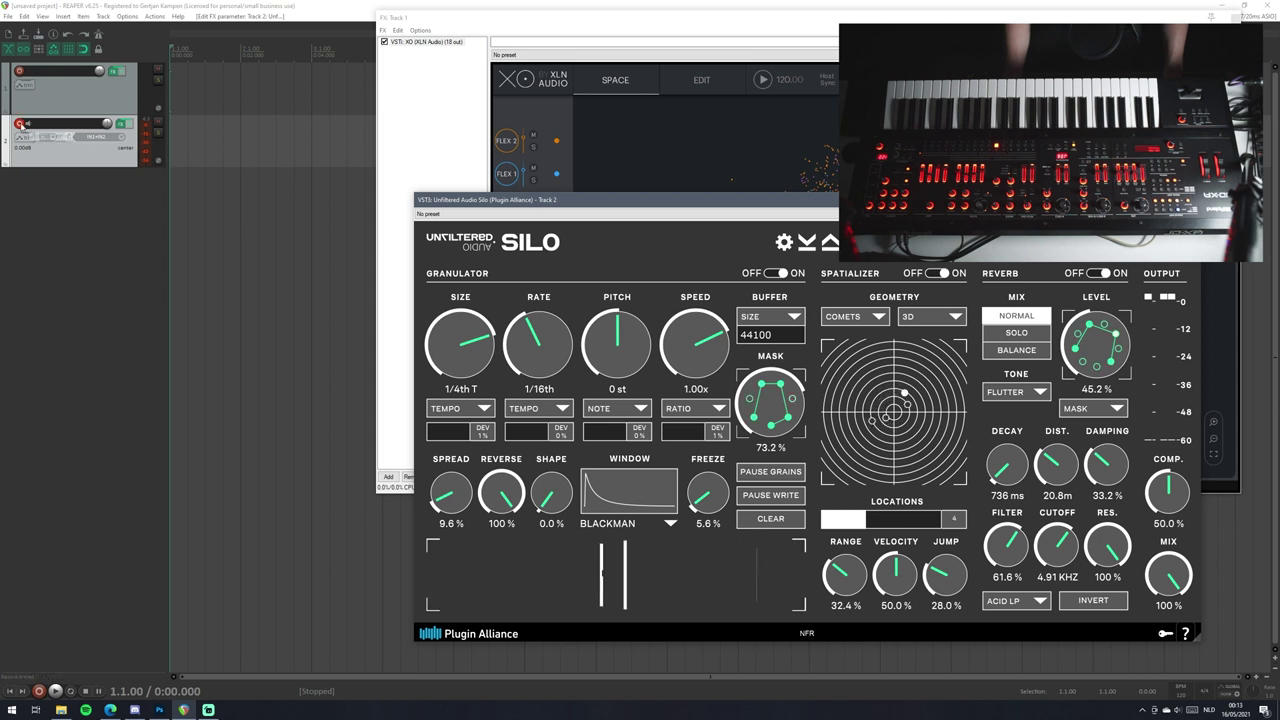
{"action": "key", "text": "b"}
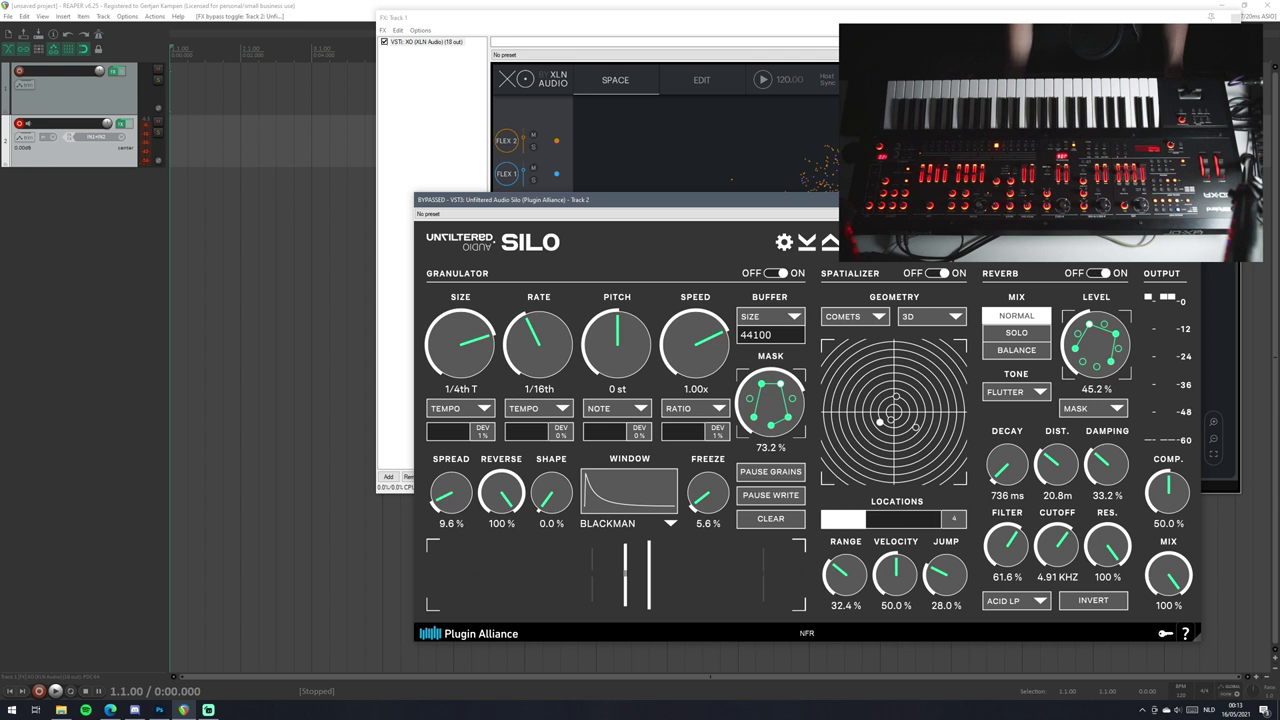
{"action": "key", "text": "b"}
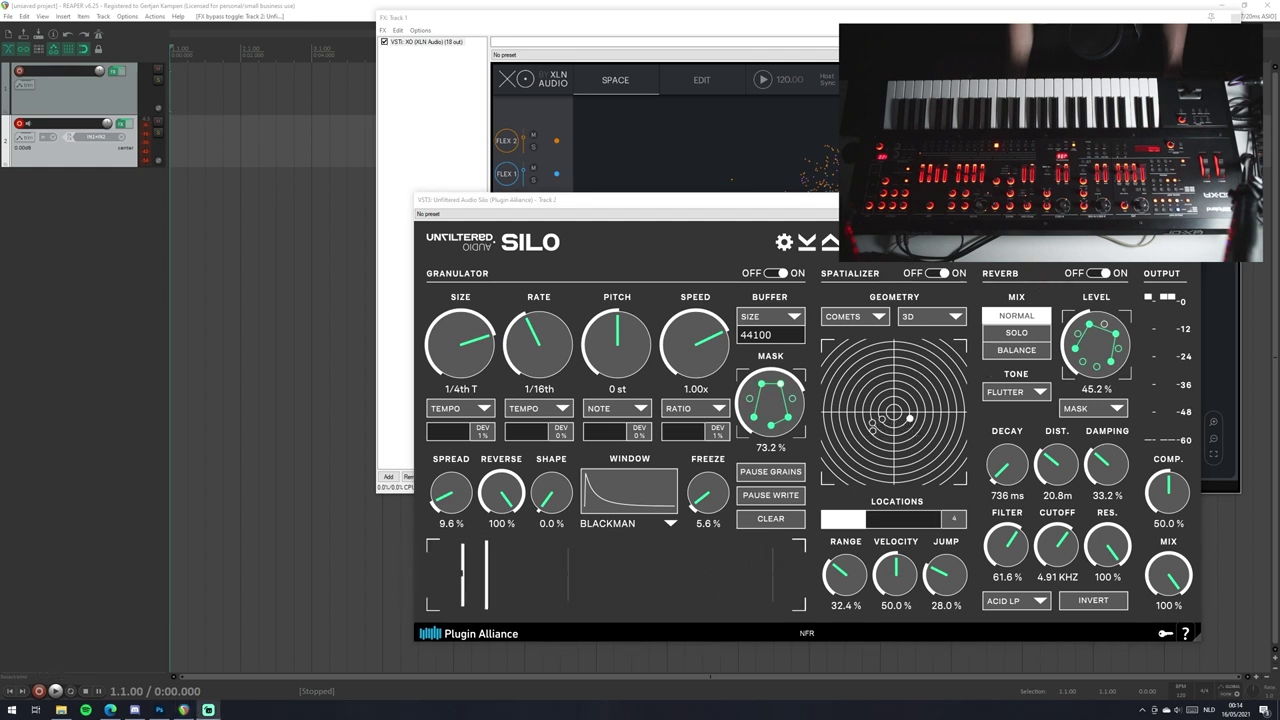
Load the Default preset in Silo and reposition the plugin window slightly lower.
{"action": "right_click", "coordinate": [1041, 283]}
{"action": "left_click", "coordinate": [915, 171]}
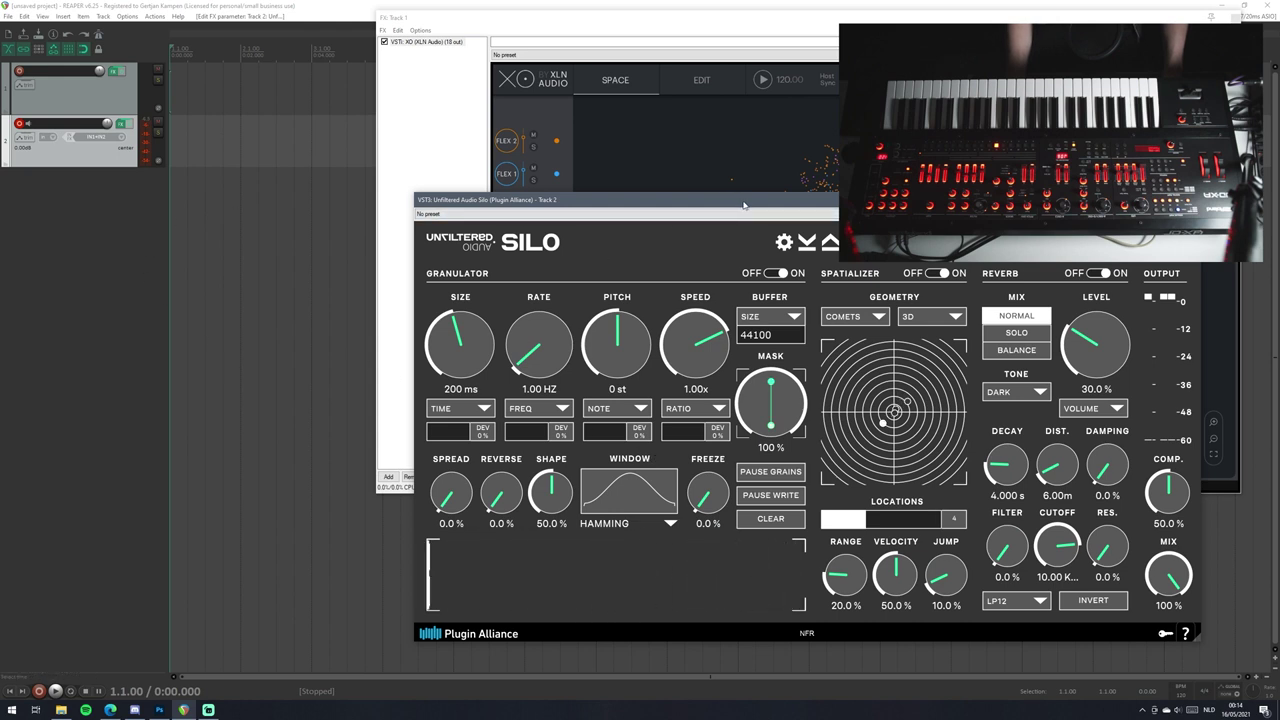
{"action": "left_click_drag", "start_coordinate": [743, 205], "coordinate": [769, 227]}
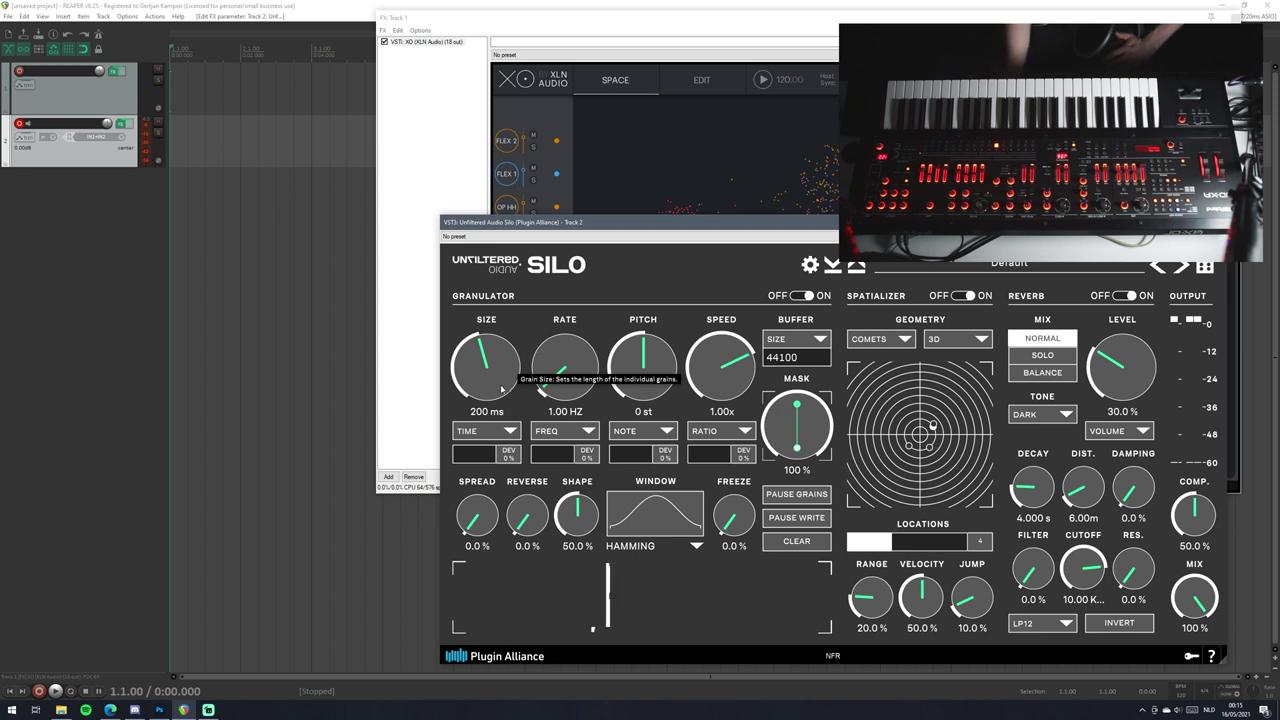
Switch the granulator's Size and Rate to TEMPO mode and set both to 1/4th.
{"action": "left_click", "coordinate": [486, 430]}
{"action": "left_click", "coordinate": [480, 469]}
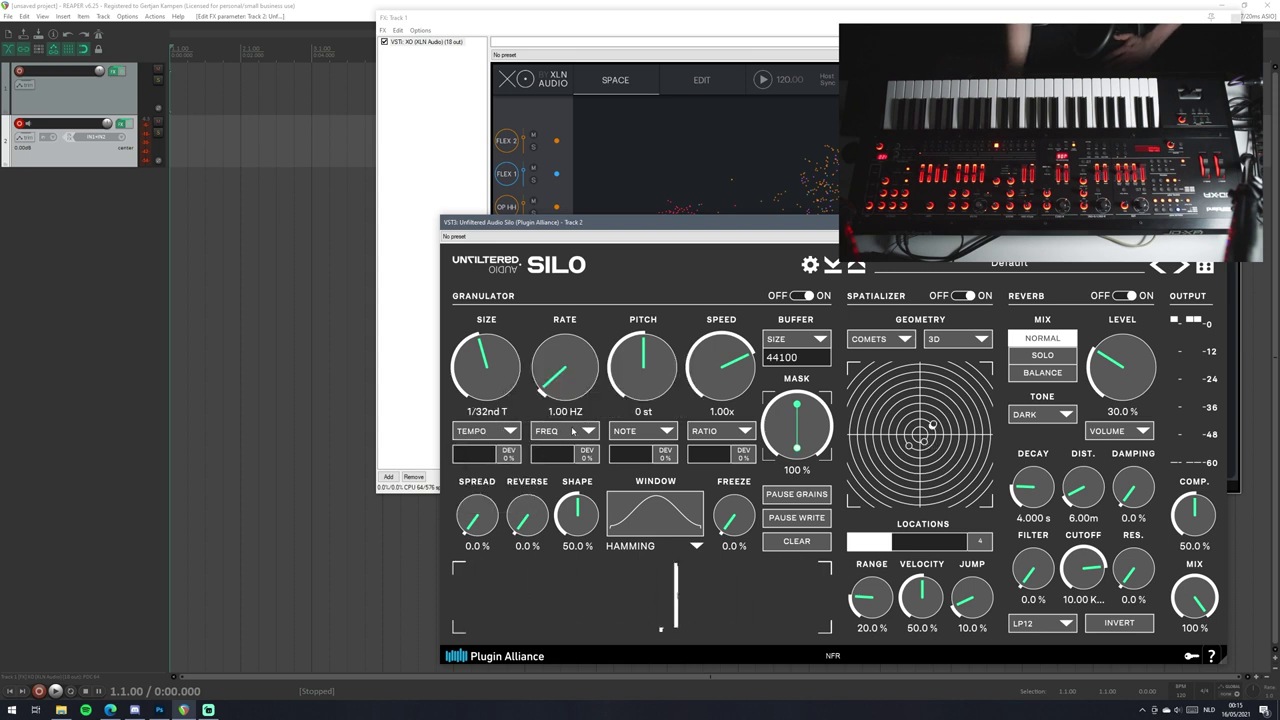
{"action": "left_click", "coordinate": [573, 430]}
{"action": "left_click", "coordinate": [558, 469]}
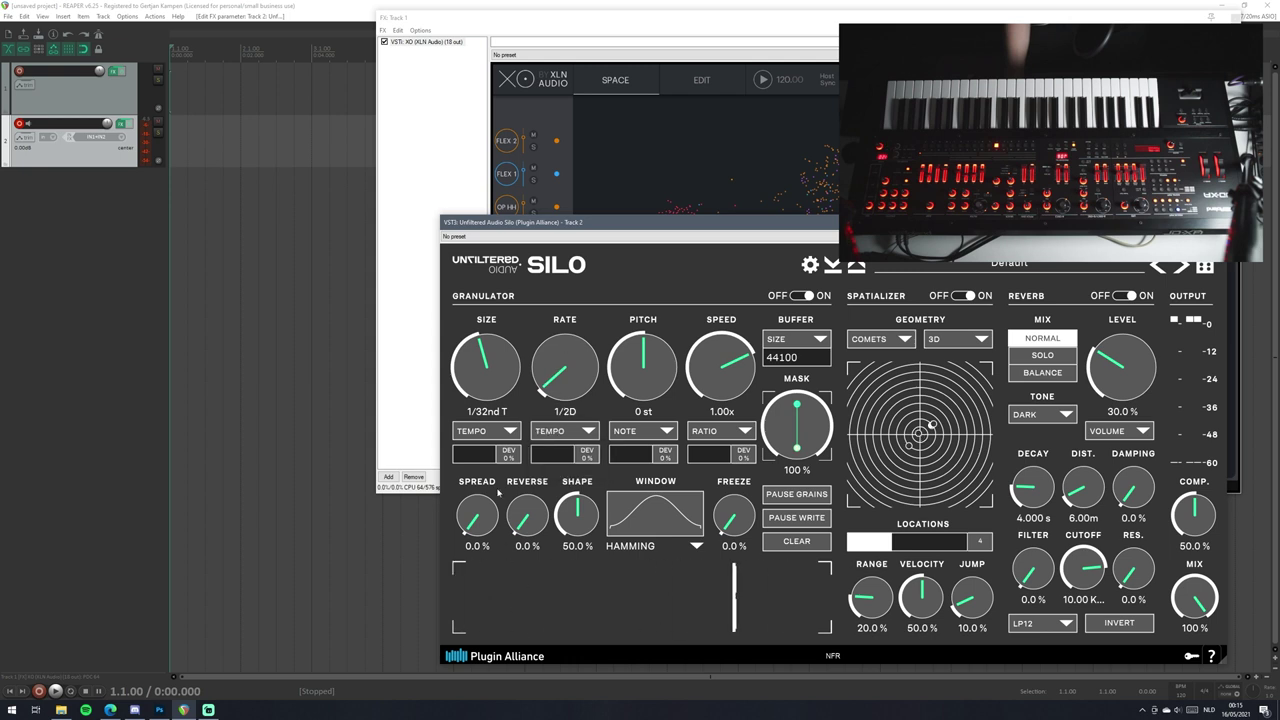
{"action": "left_click_drag", "start_coordinate": [484, 355], "coordinate": [509, 339]}
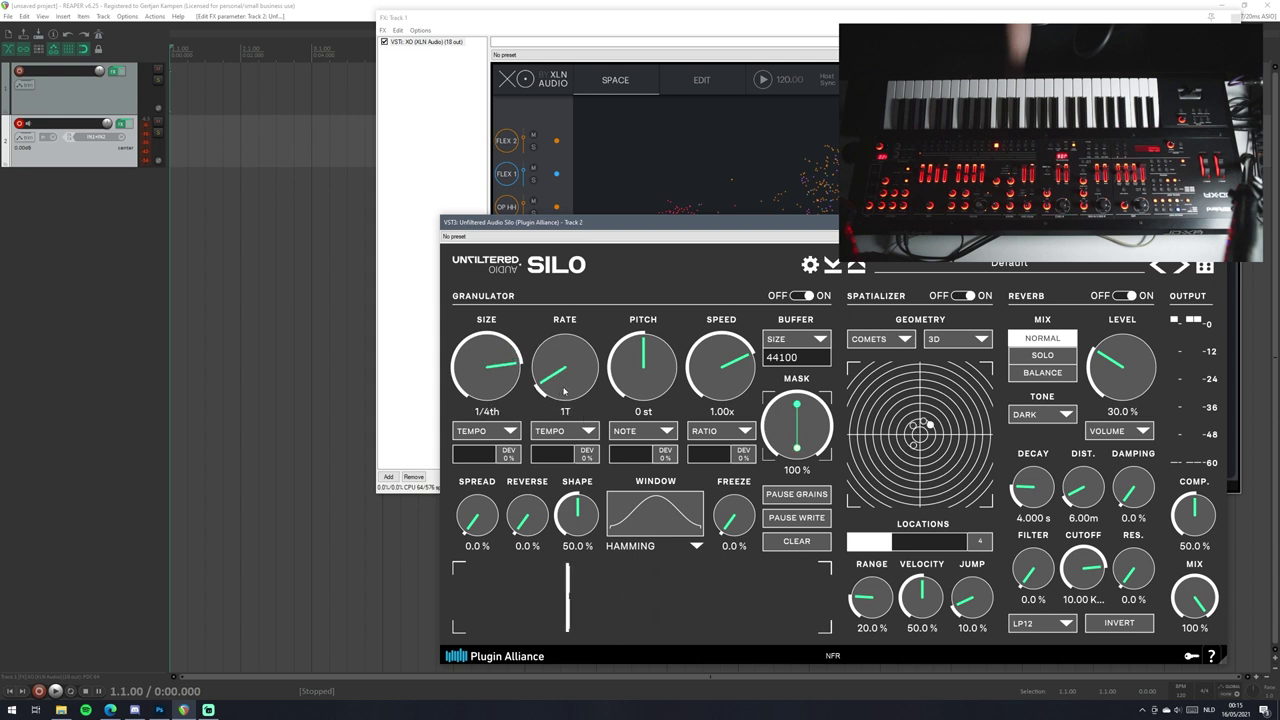
{"action": "mouse_move", "coordinate": [564, 391]}
{"action": "left_mouse_down"}
{"action": "mouse_move", "coordinate": [597, 363]}
{"action": "mouse_move", "coordinate": [565, 372]}
{"action": "left_mouse_up"}
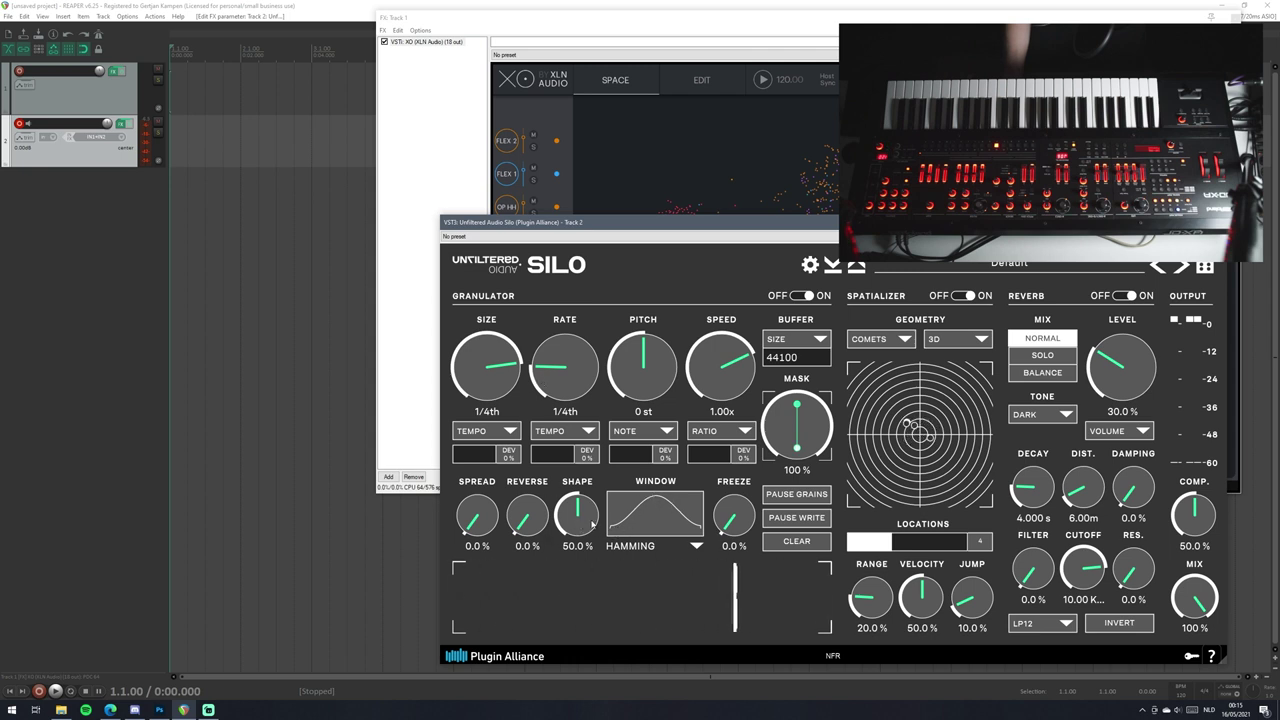
Compare the HAMMING and HANN grain windows, keep HANN, and clear the recording buffer.
{"action": "left_click", "coordinate": [656, 556]}
{"action": "left_click", "coordinate": [640, 405]}
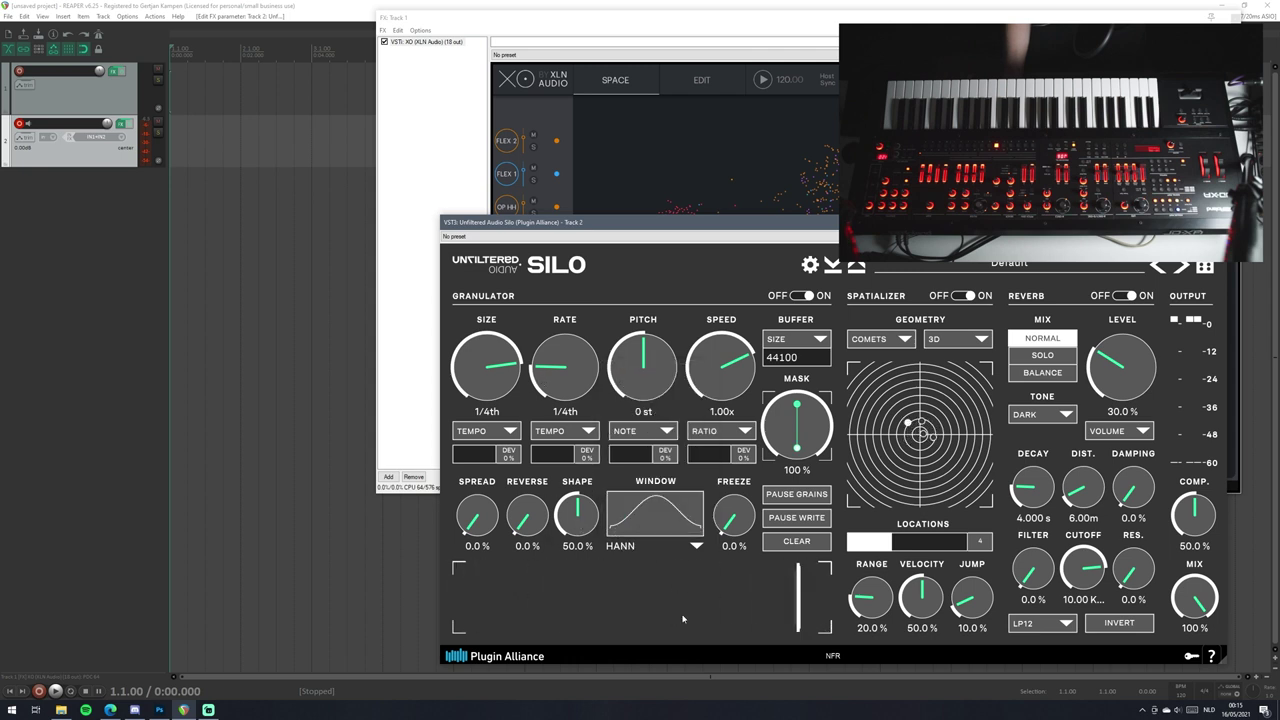
{"action": "left_click", "coordinate": [648, 547]}
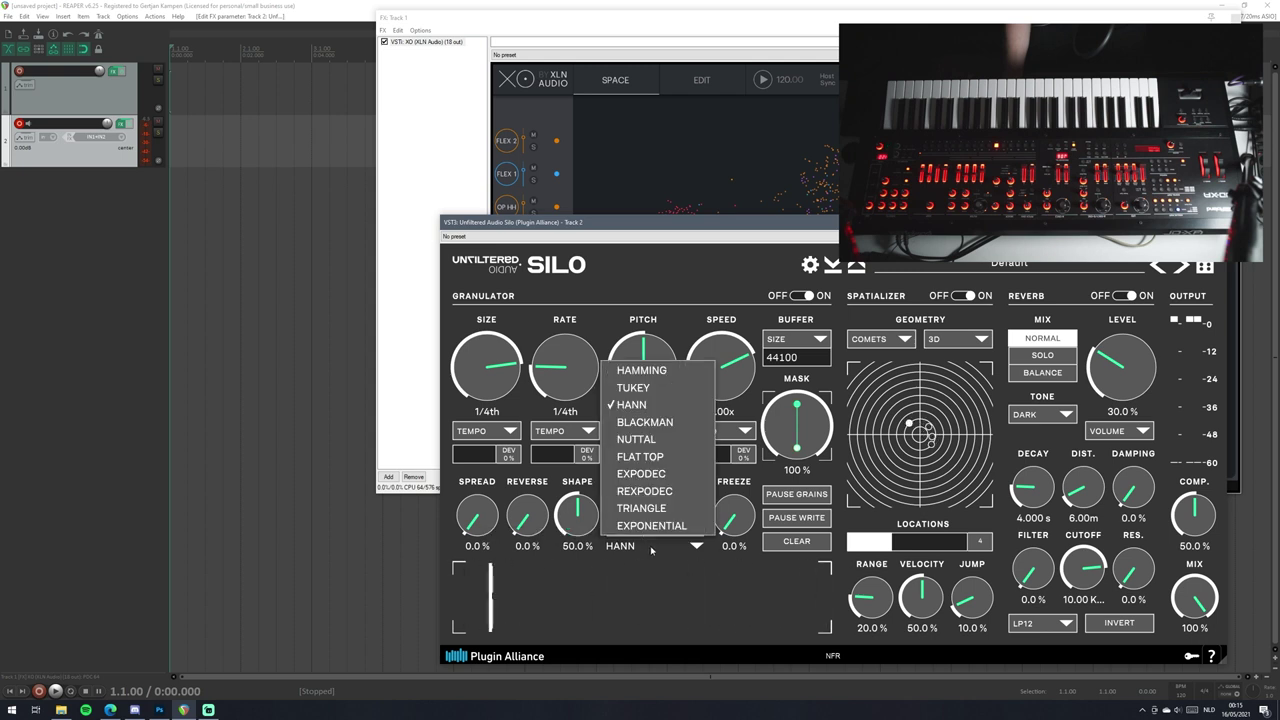
{"action": "left_click", "coordinate": [653, 372]}
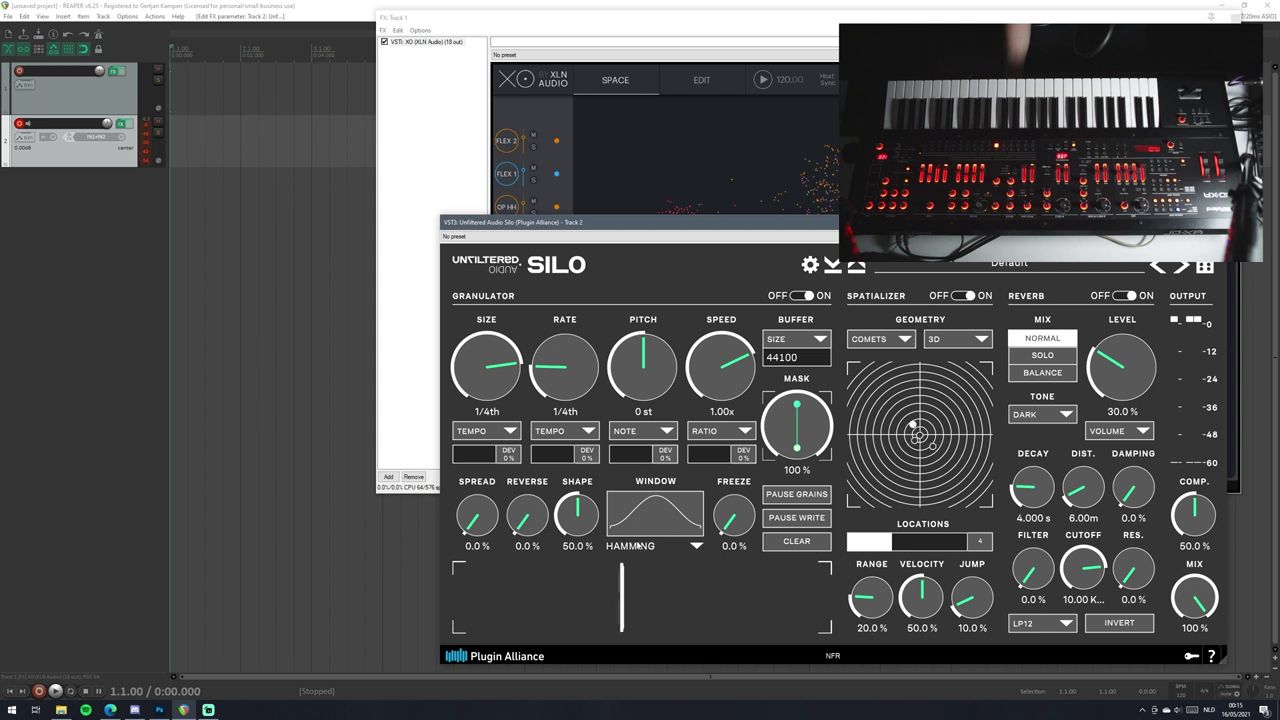
{"action": "left_click", "coordinate": [638, 546]}
{"action": "left_click", "coordinate": [640, 388]}
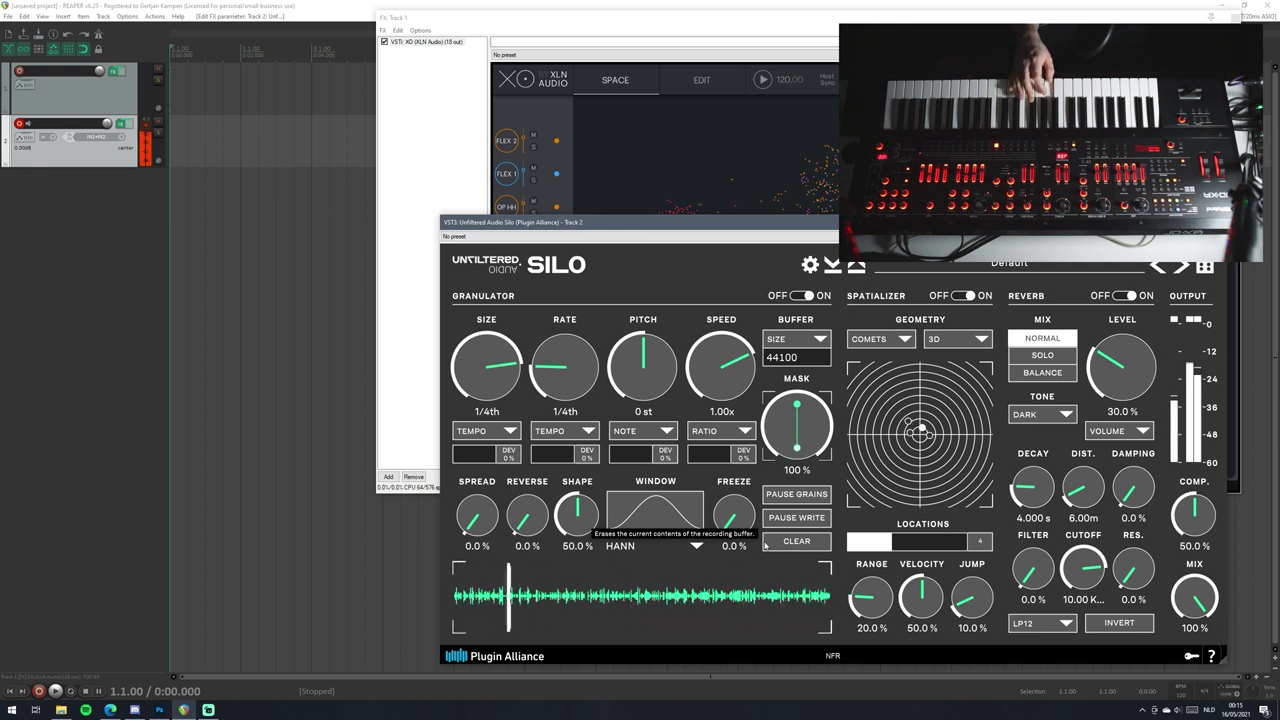
{"action": "left_click", "coordinate": [766, 543]}
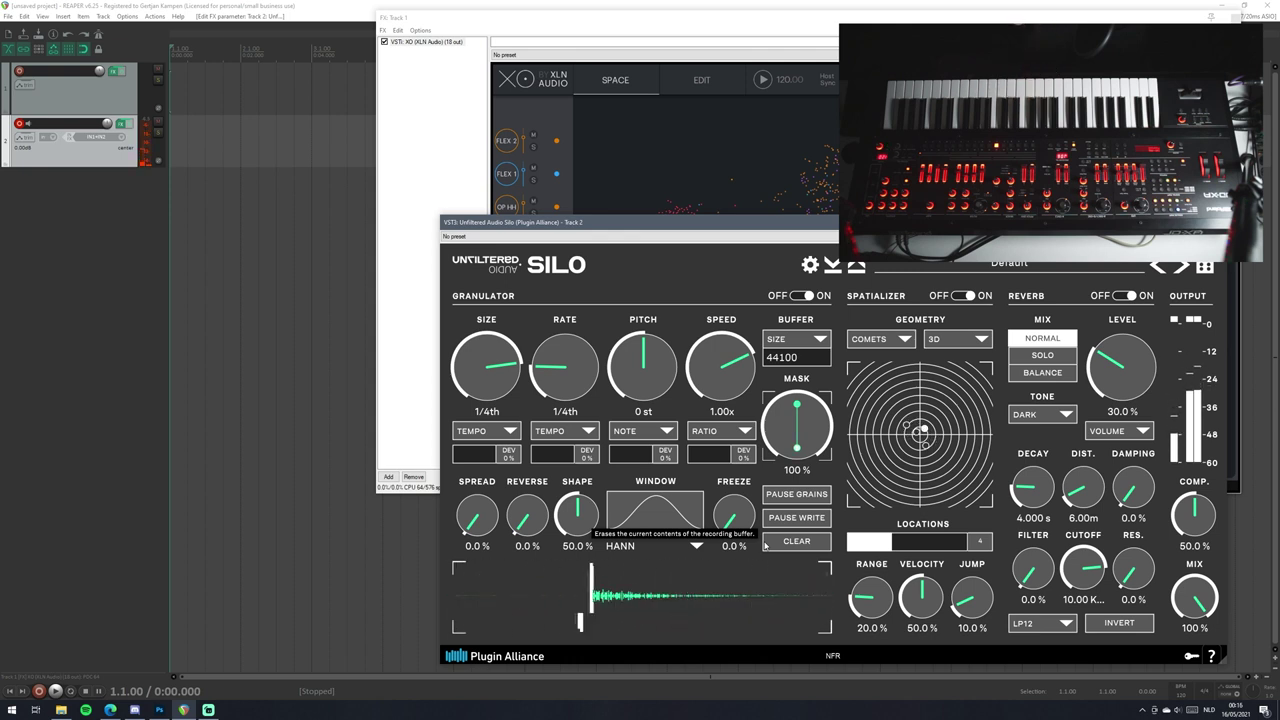
Turn off the Spatializer and Reverb sections and set the grain Shape to 67.9 %.
{"action": "left_click", "coordinate": [966, 296]}
{"action": "left_click", "coordinate": [1122, 296]}
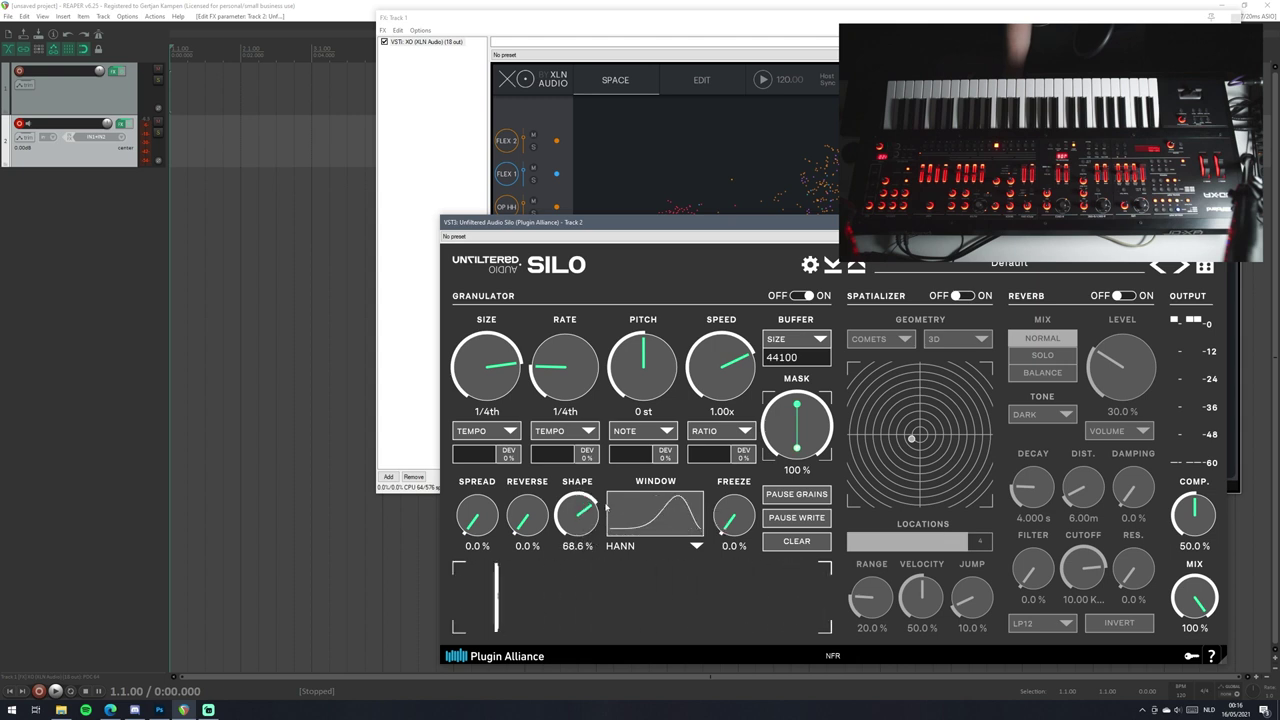
{"action": "scroll", "coordinate": [591, 509], "scroll_direction": "up", "scroll_amount": 1}
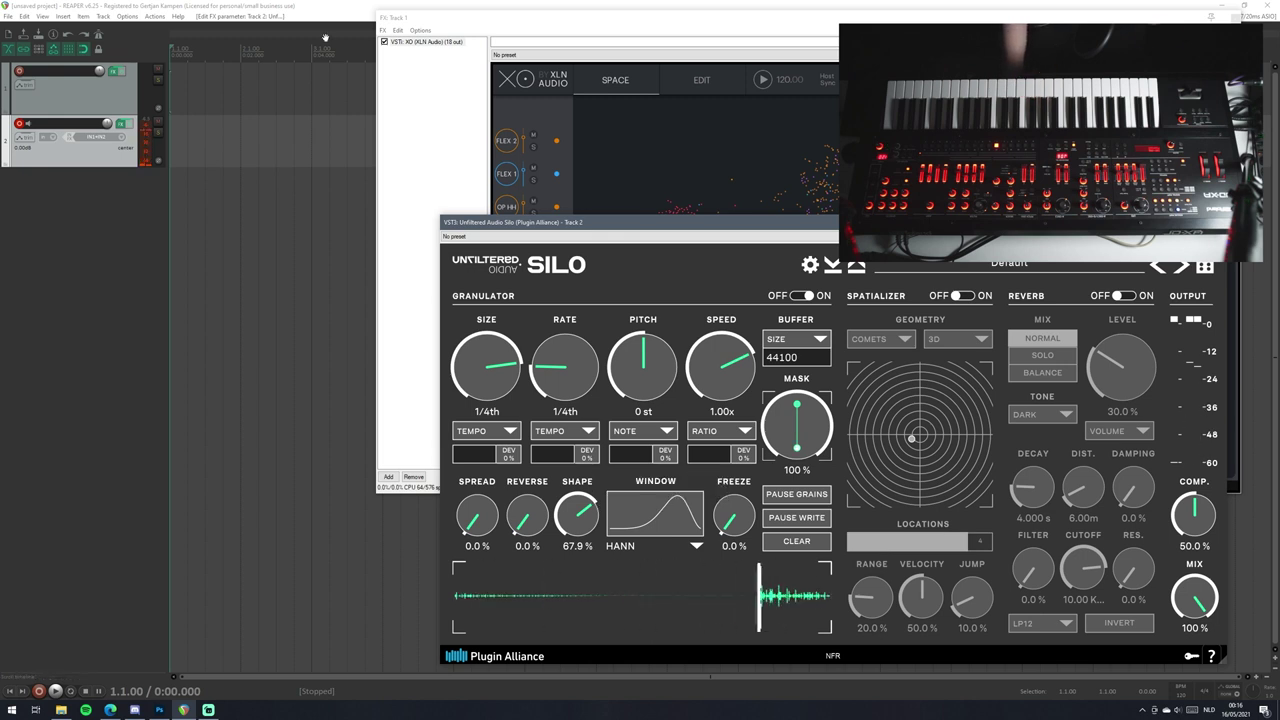
Set both tracks to record their latency-compensated output and arm track 1 for recording.
{"action": "left_click", "coordinate": [145, 118]}
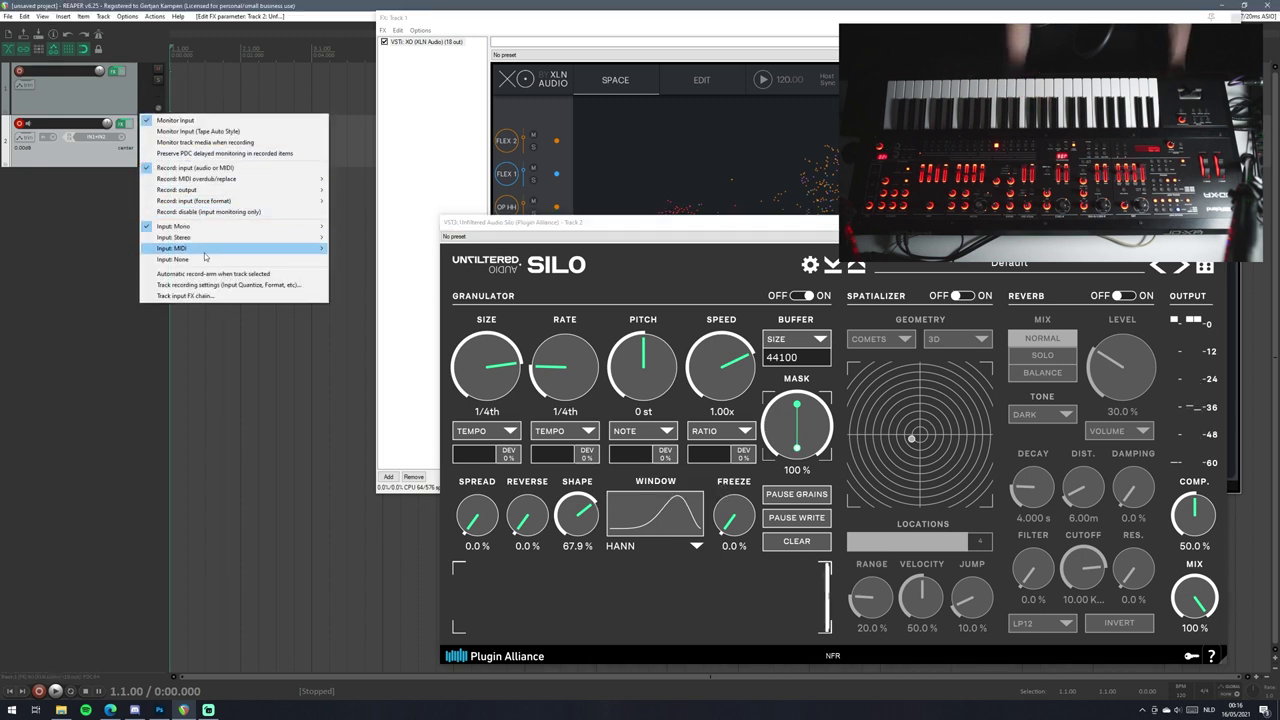
{"action": "mouse_move", "coordinate": [195, 189]}
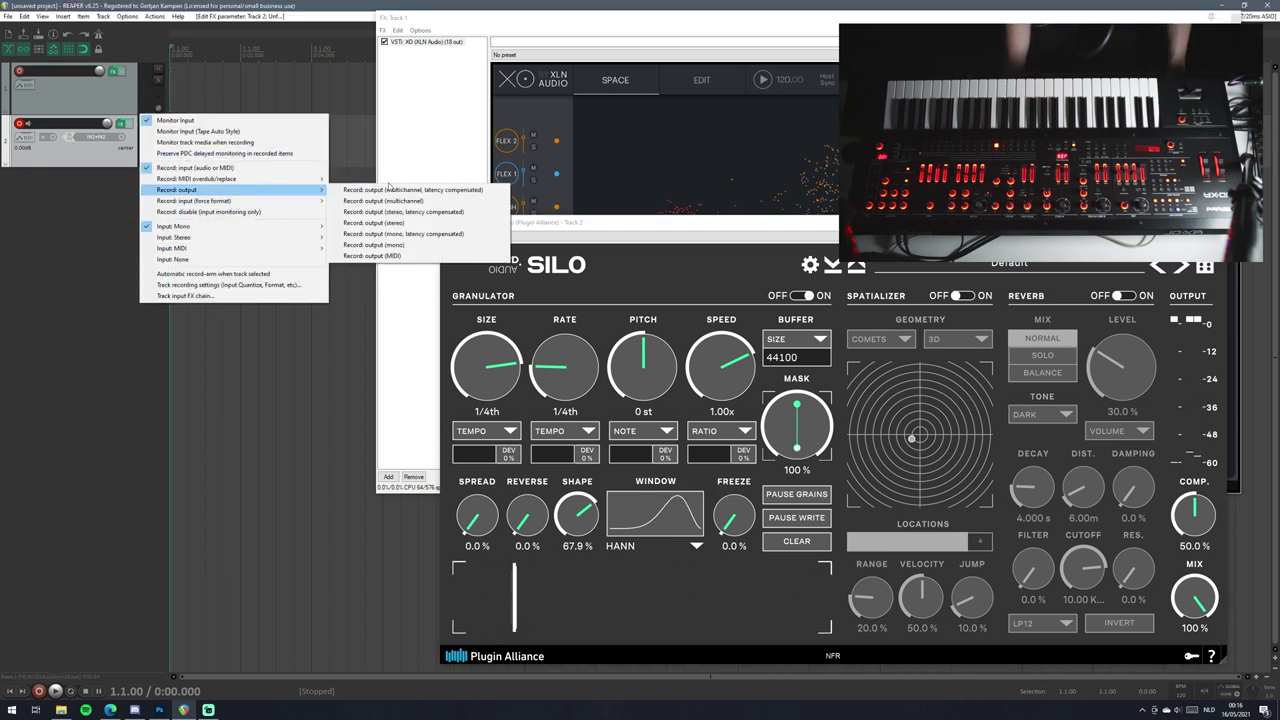
{"action": "left_click", "coordinate": [410, 188]}
{"action": "right_click", "coordinate": [139, 144]}
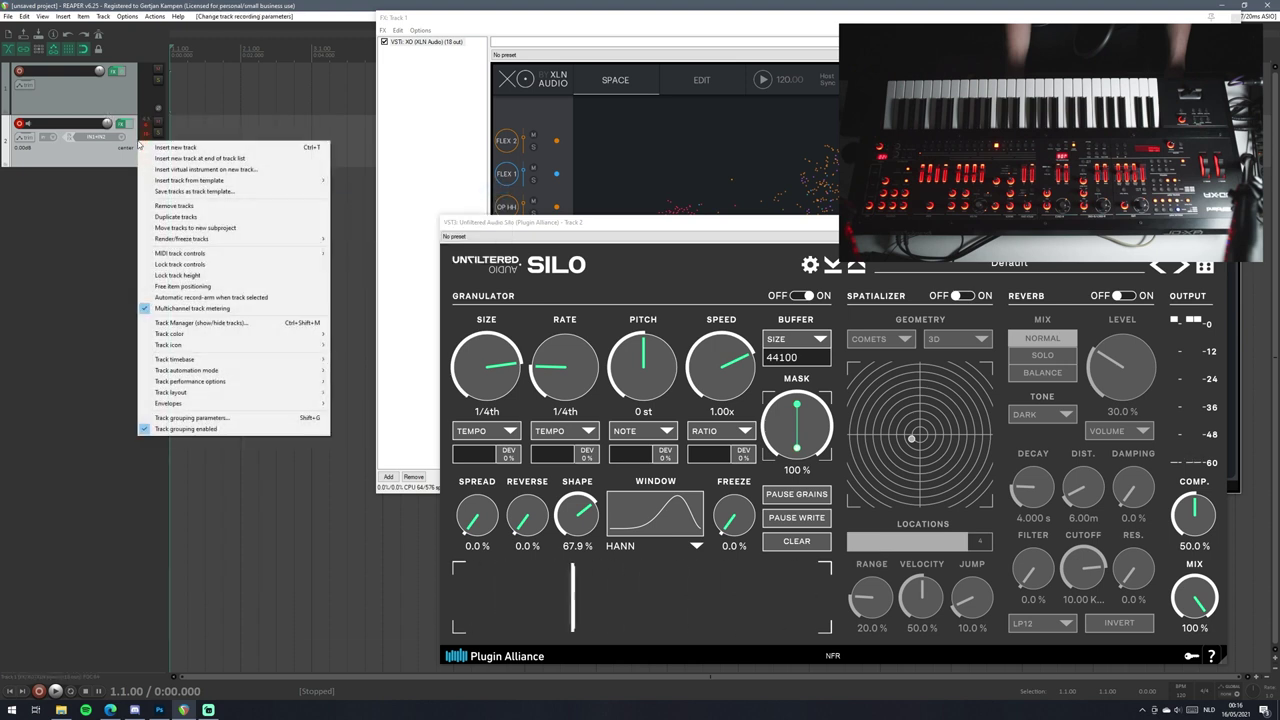
{"action": "right_click", "coordinate": [145, 129]}
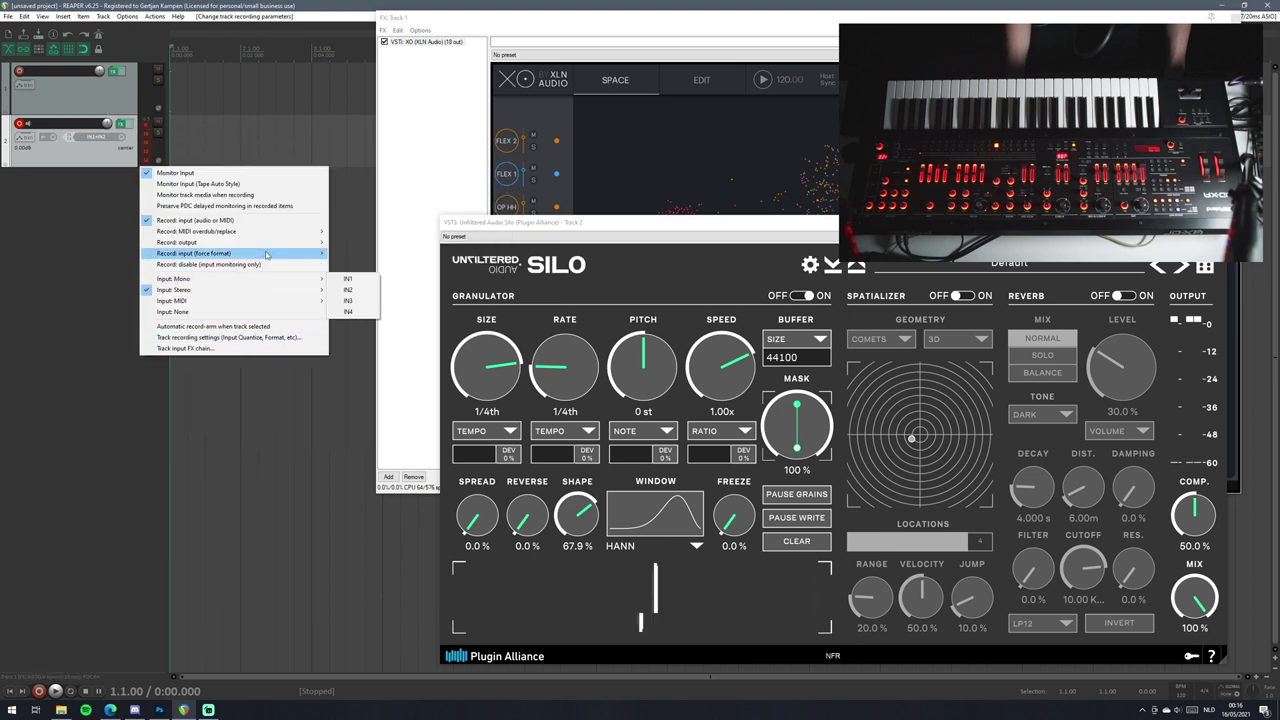
{"action": "mouse_move", "coordinate": [268, 242]}
{"action": "left_click", "coordinate": [385, 264]}
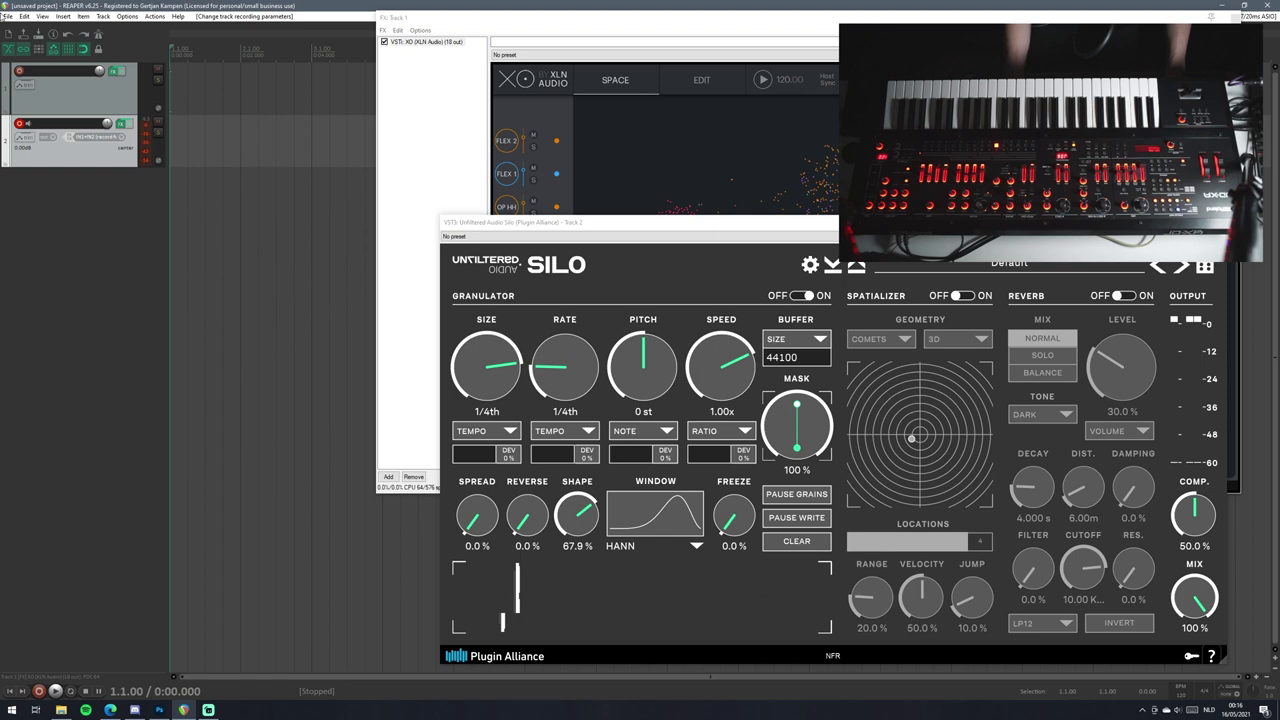
{"action": "left_click", "coordinate": [31, 82]}
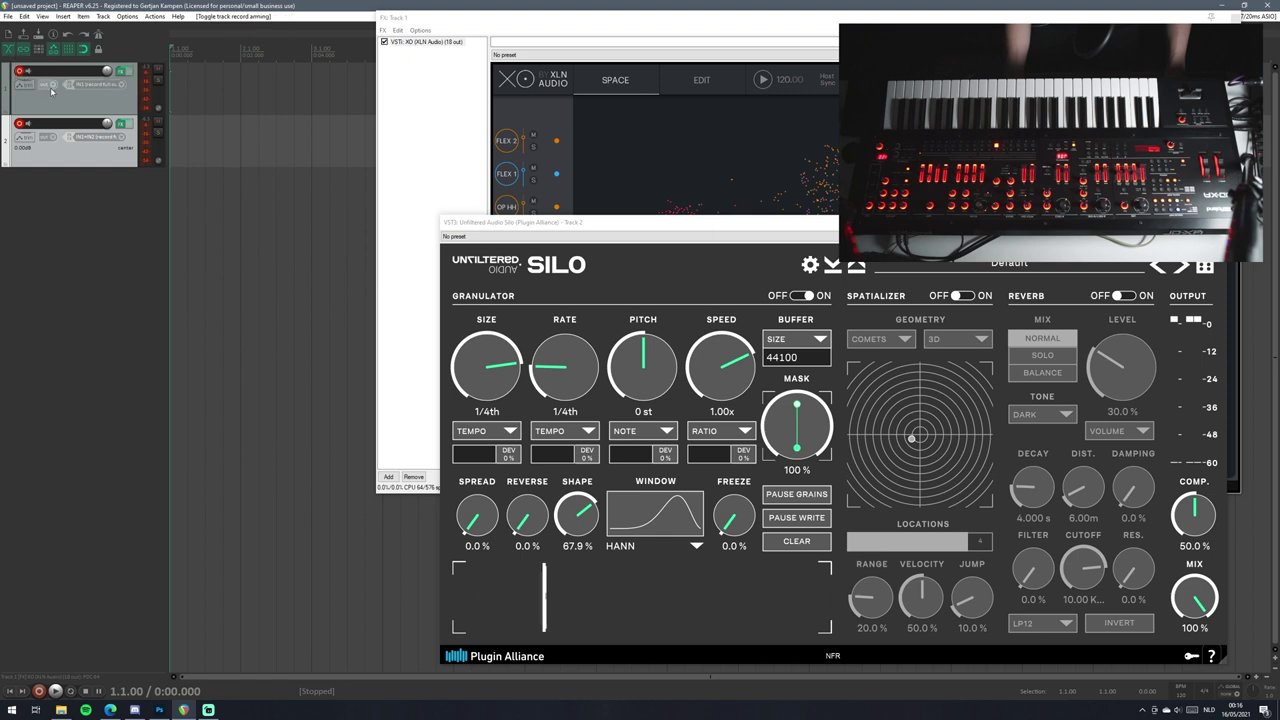
Close track 1's FX window and record a take on both tracks starting at measure 5.
{"action": "left_click", "coordinate": [1236, 18]}
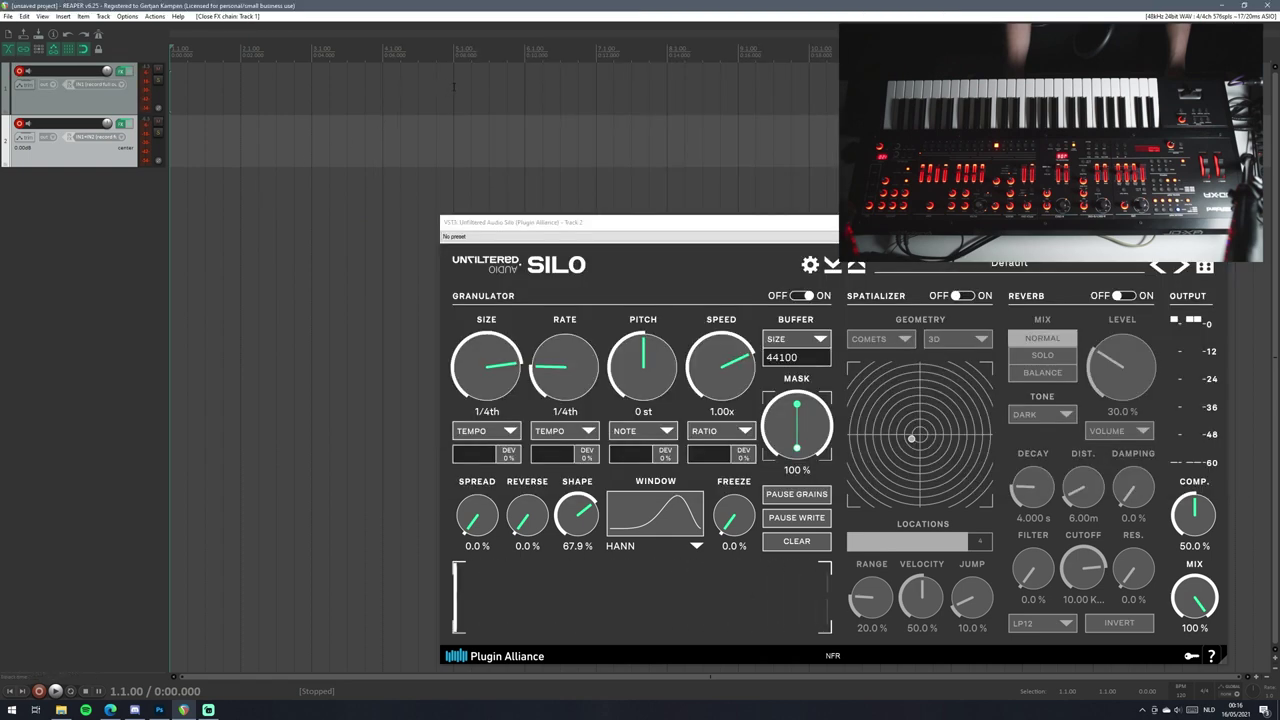
{"action": "left_click", "coordinate": [454, 87]}
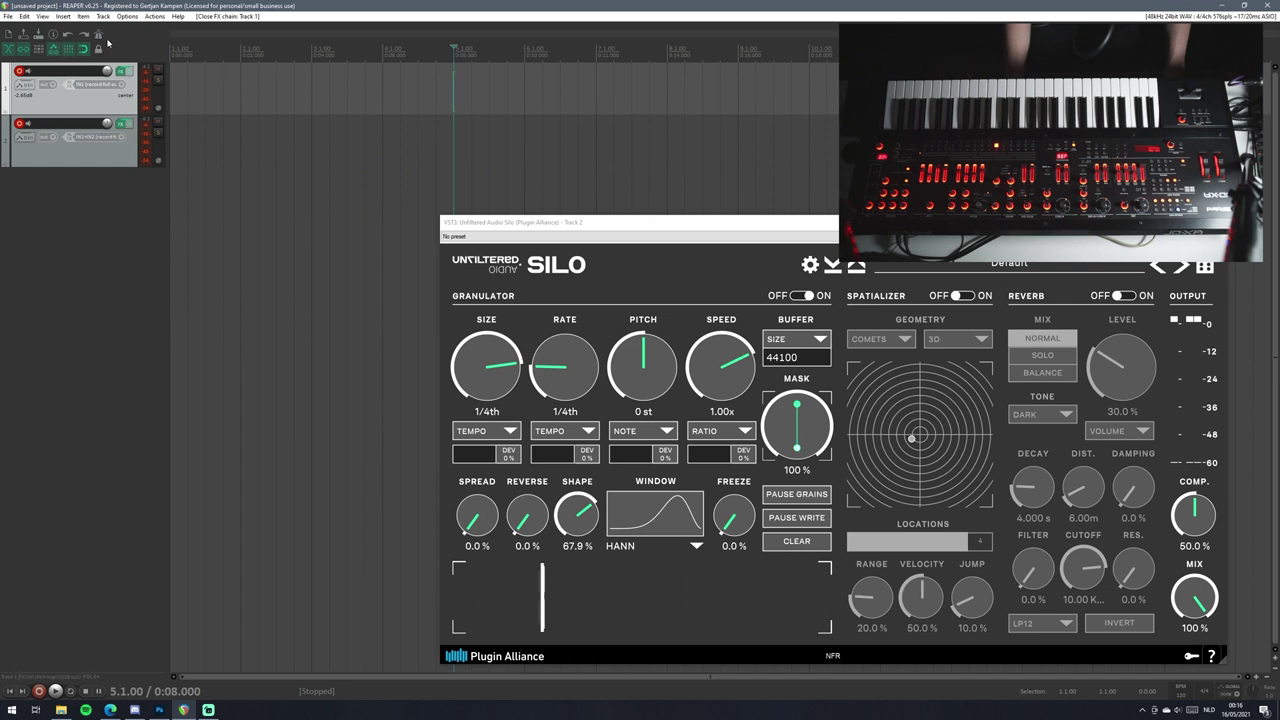
{"action": "key", "text": "ctrl+r"}
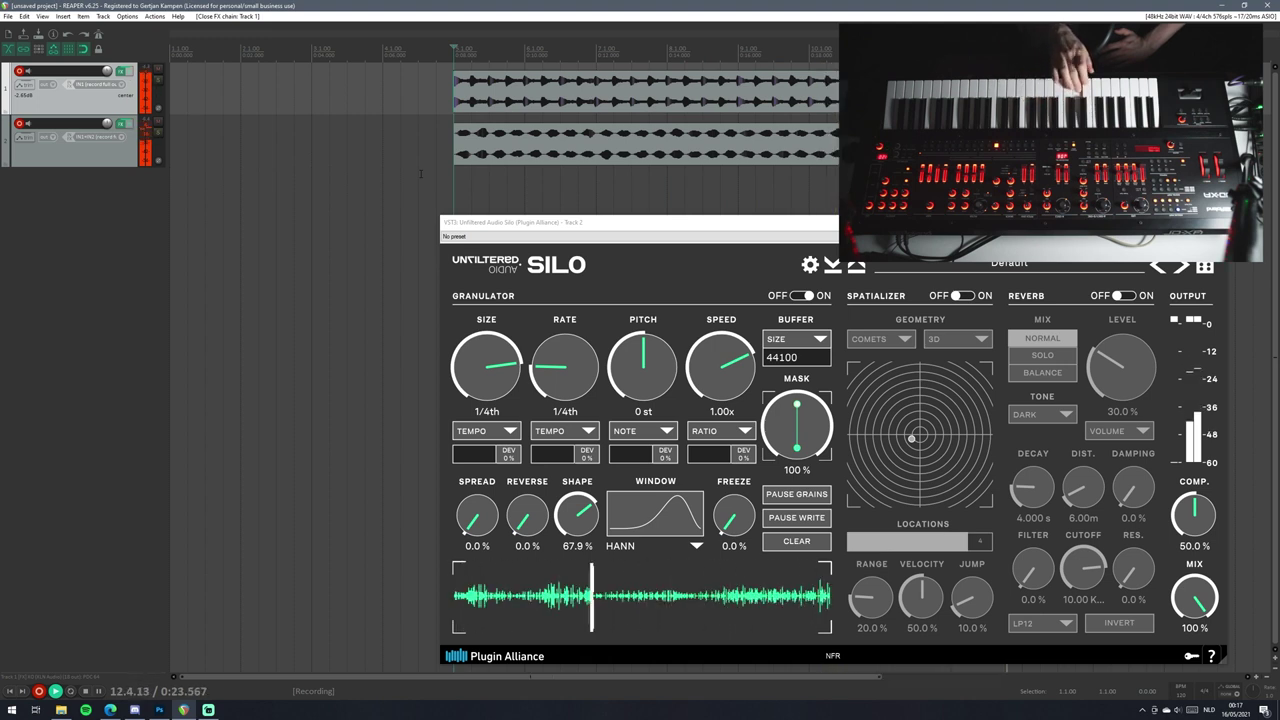
{"action": "key", "text": "space"}
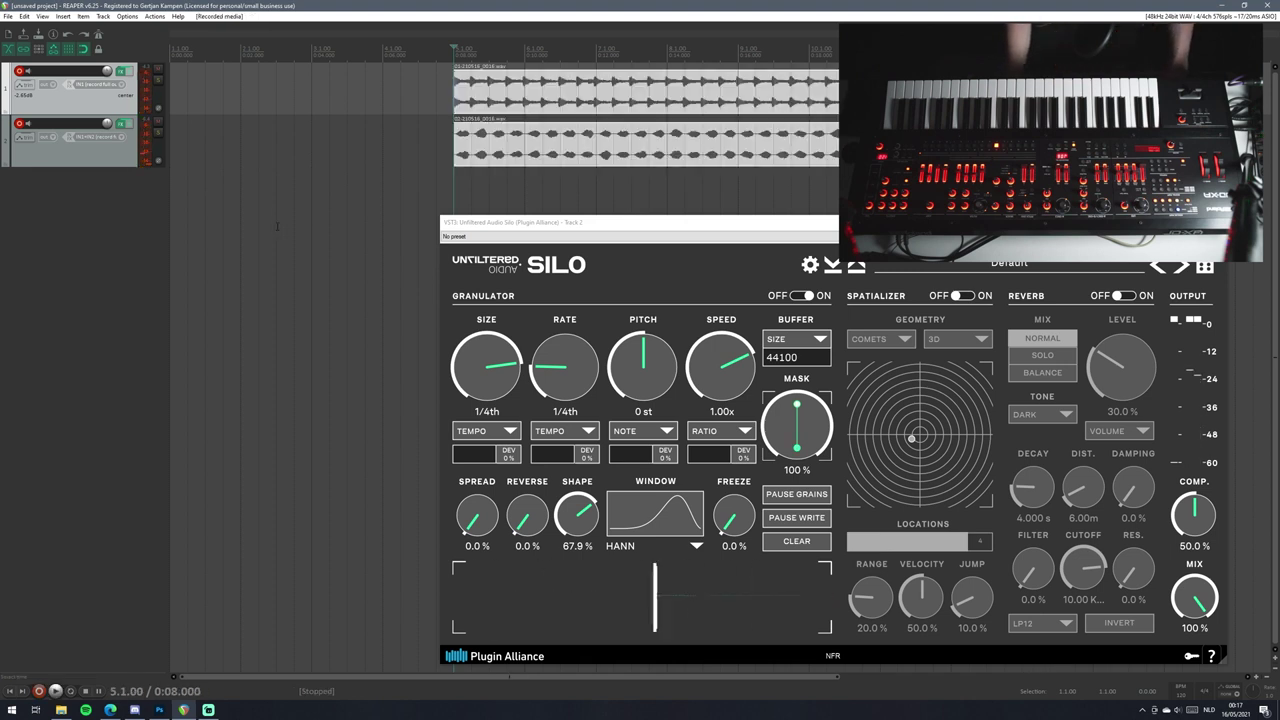
Examine and compare the recorded waveforms on tracks 1 and 2 from the start of the take.
{"action": "scroll", "coordinate": [486, 100], "scroll_direction": "up", "scroll_amount": 2}
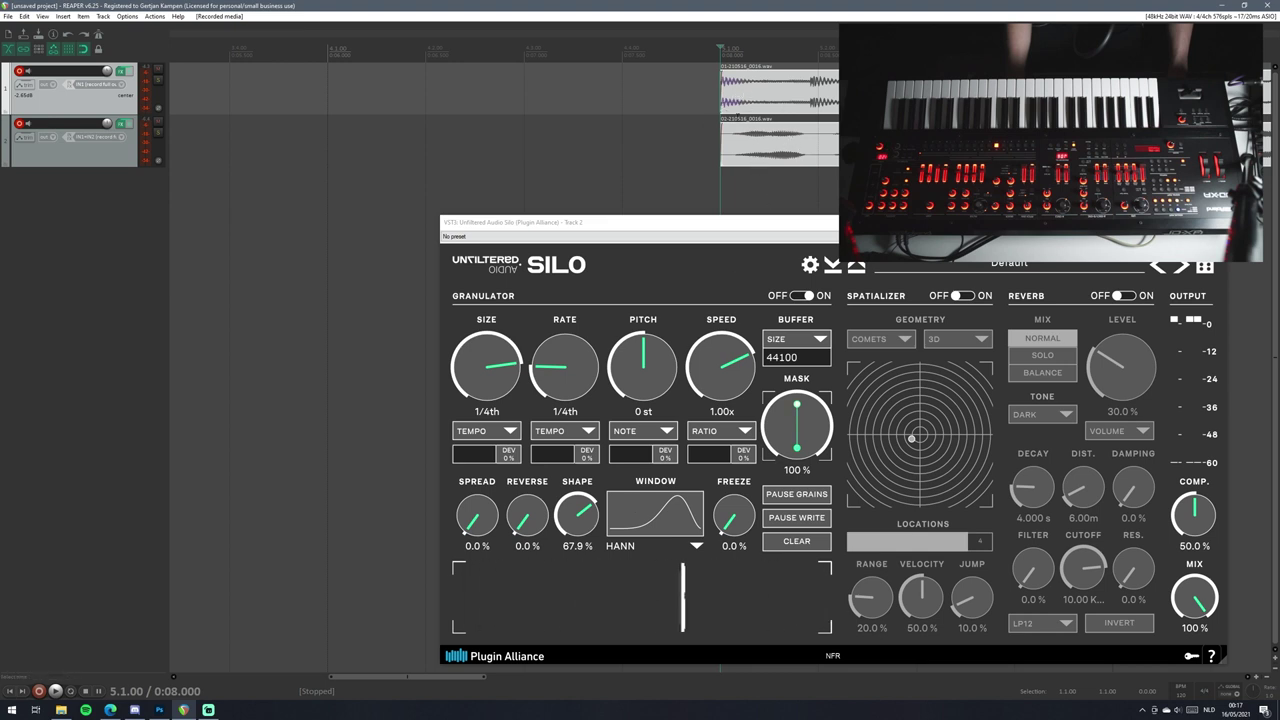
{"action": "left_click", "coordinate": [746, 137]}
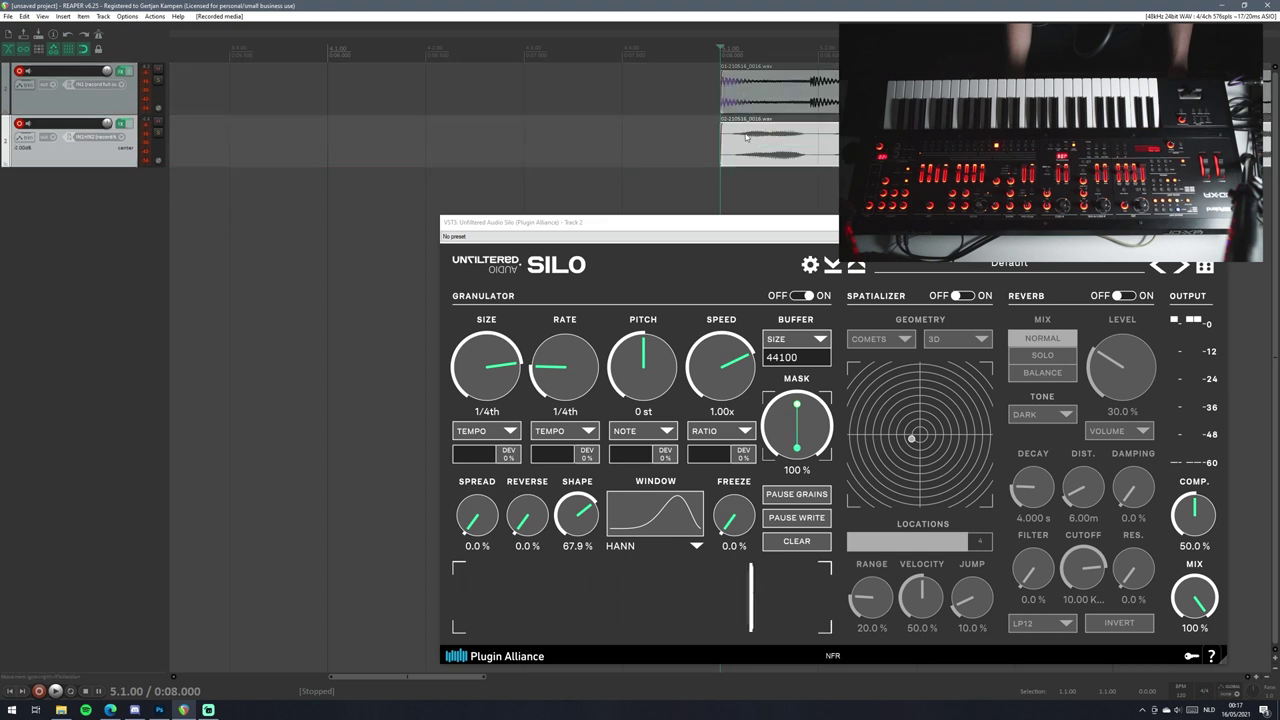
{"action": "left_click", "coordinate": [754, 89]}
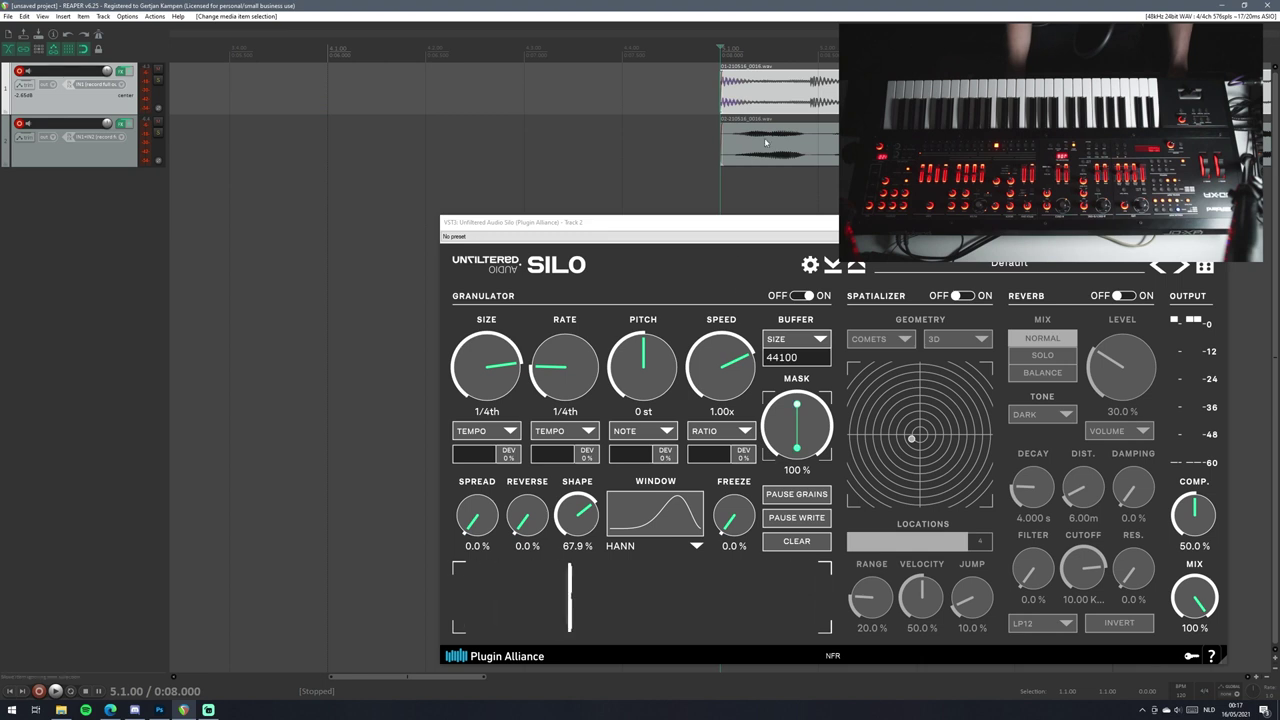
{"action": "scroll", "coordinate": [776, 138], "scroll_direction": "up", "scroll_amount": 3}
{"action": "key", "text": "minus"}
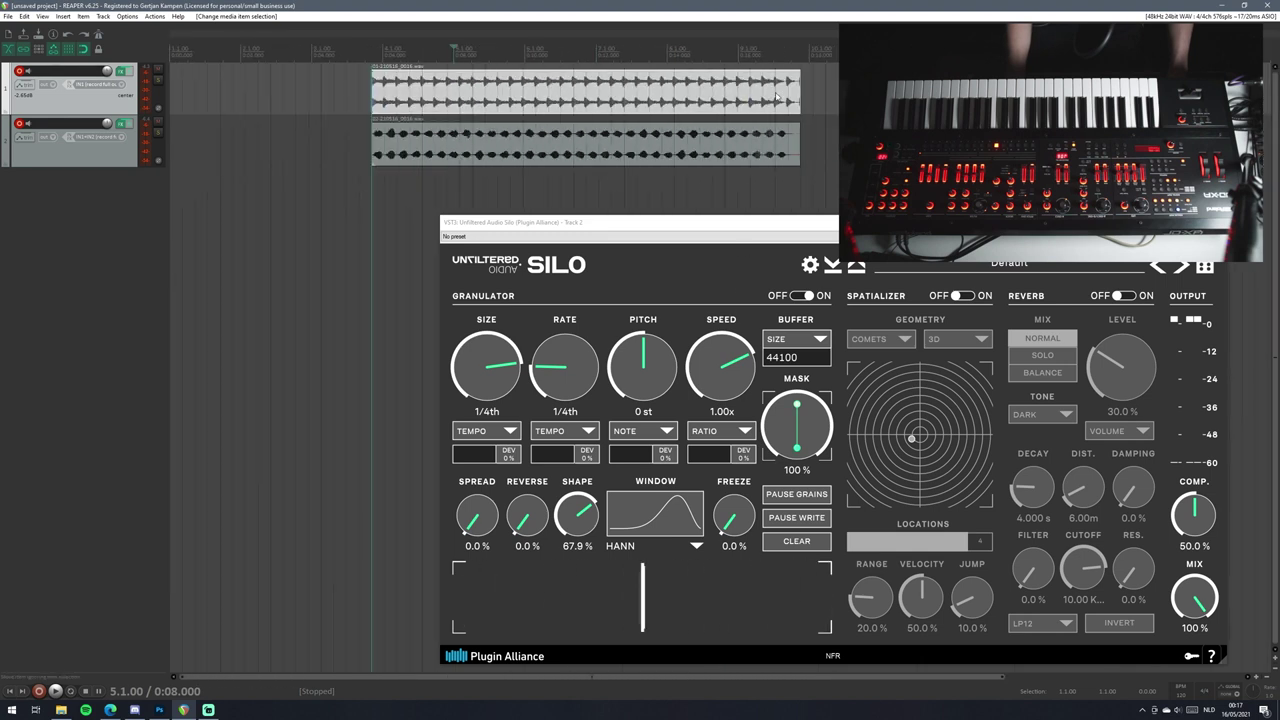
{"action": "key", "text": "equal"}
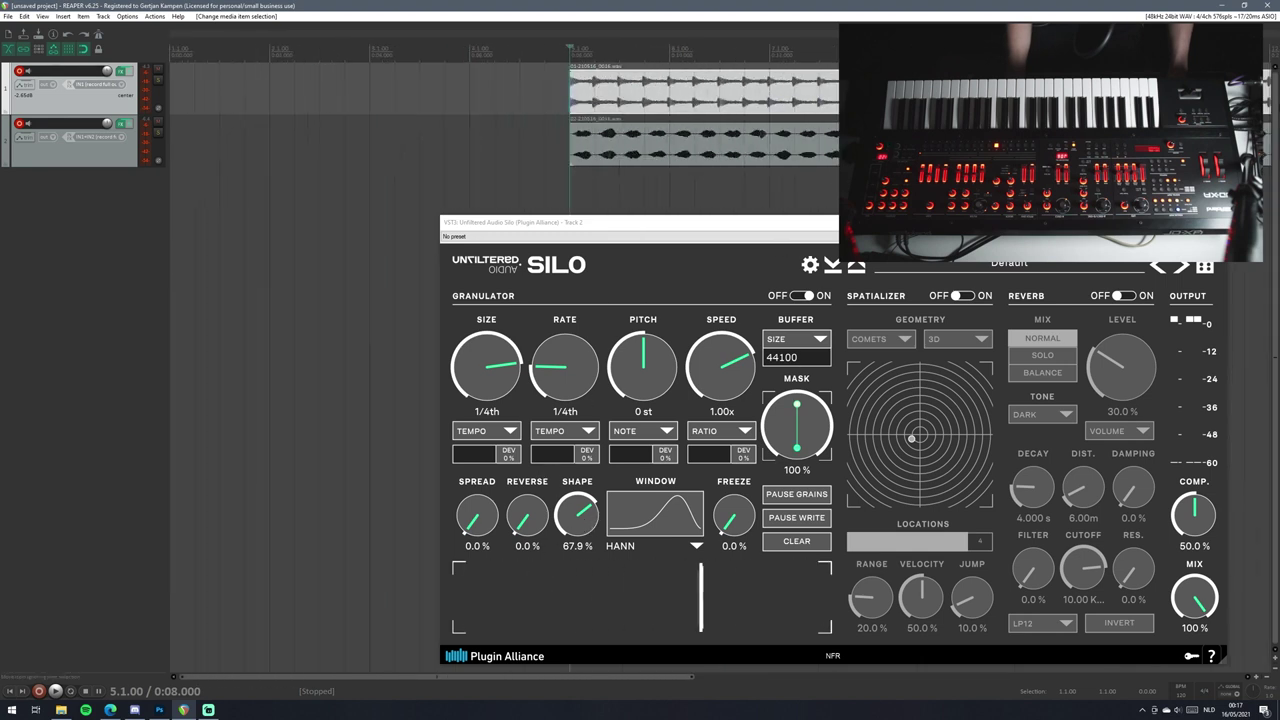
{"action": "left_click_drag", "start_coordinate": [447, 668], "coordinate": [547, 668]}
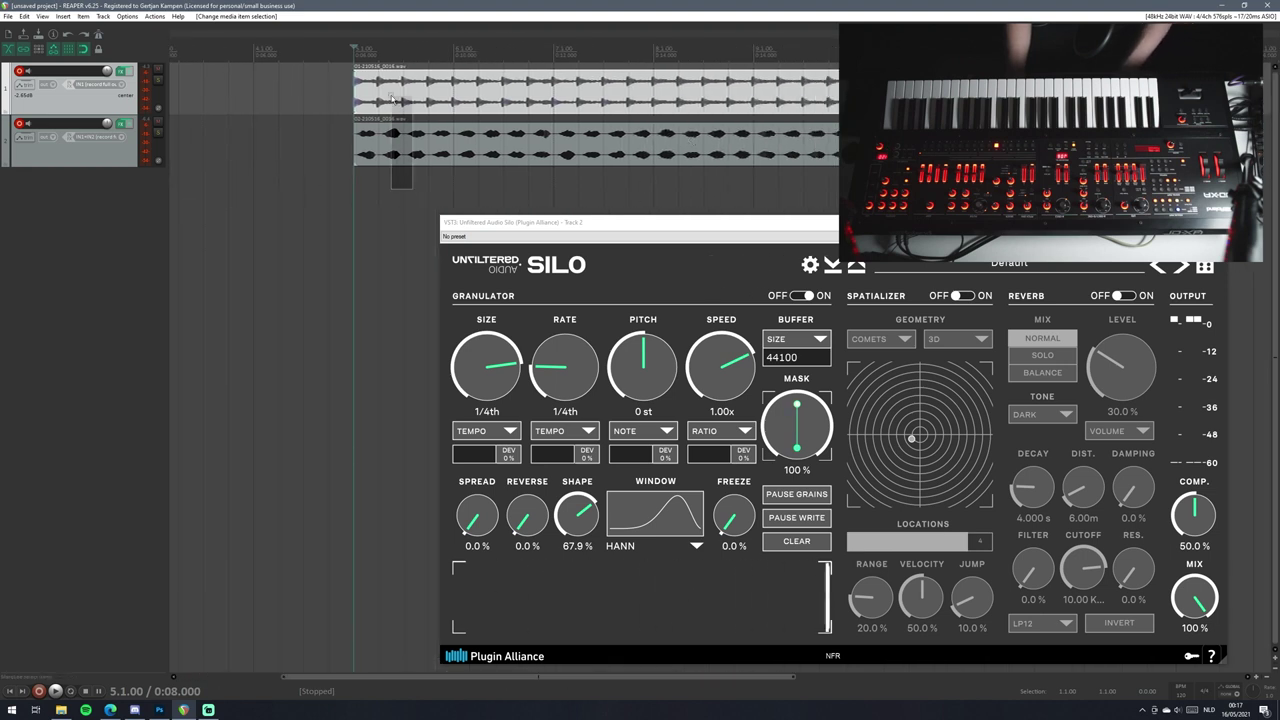
Delete both recorded items and set Silo's output Mix to 42.0 %.
{"action": "key", "text": "ctrl+a"}
{"action": "key", "text": "Delete"}
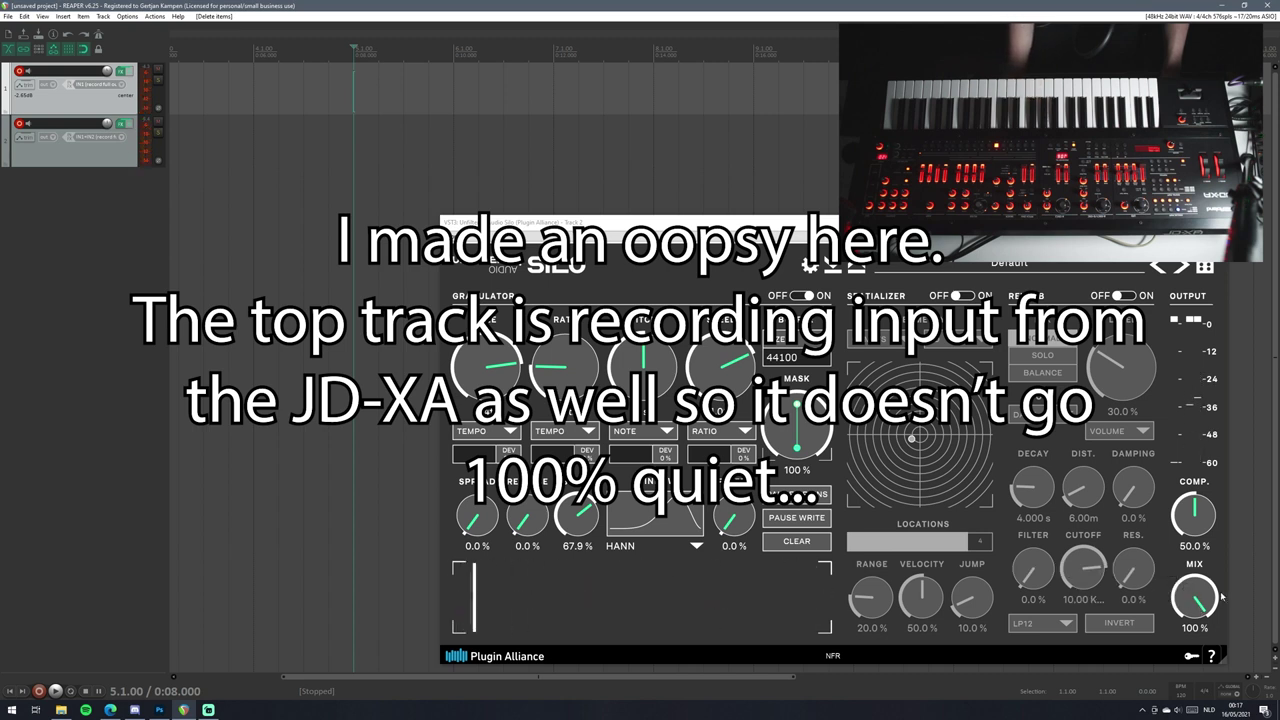
{"action": "left_click_drag", "start_coordinate": [1194, 598], "coordinate": [1192, 645]}
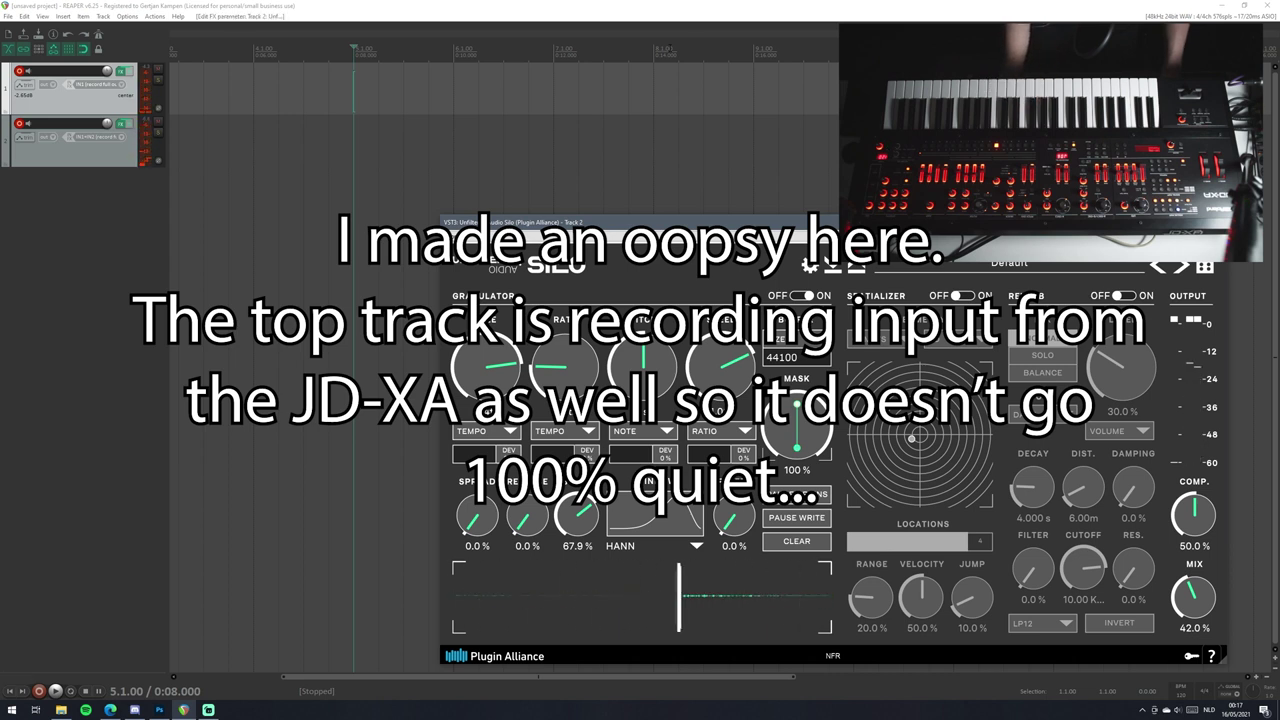
Set Silo's output Mix to 75.7 % and both the grain Size and Rate to 1/2.
{"action": "left_click_drag", "start_coordinate": [1186, 588], "coordinate": [1194, 600]}
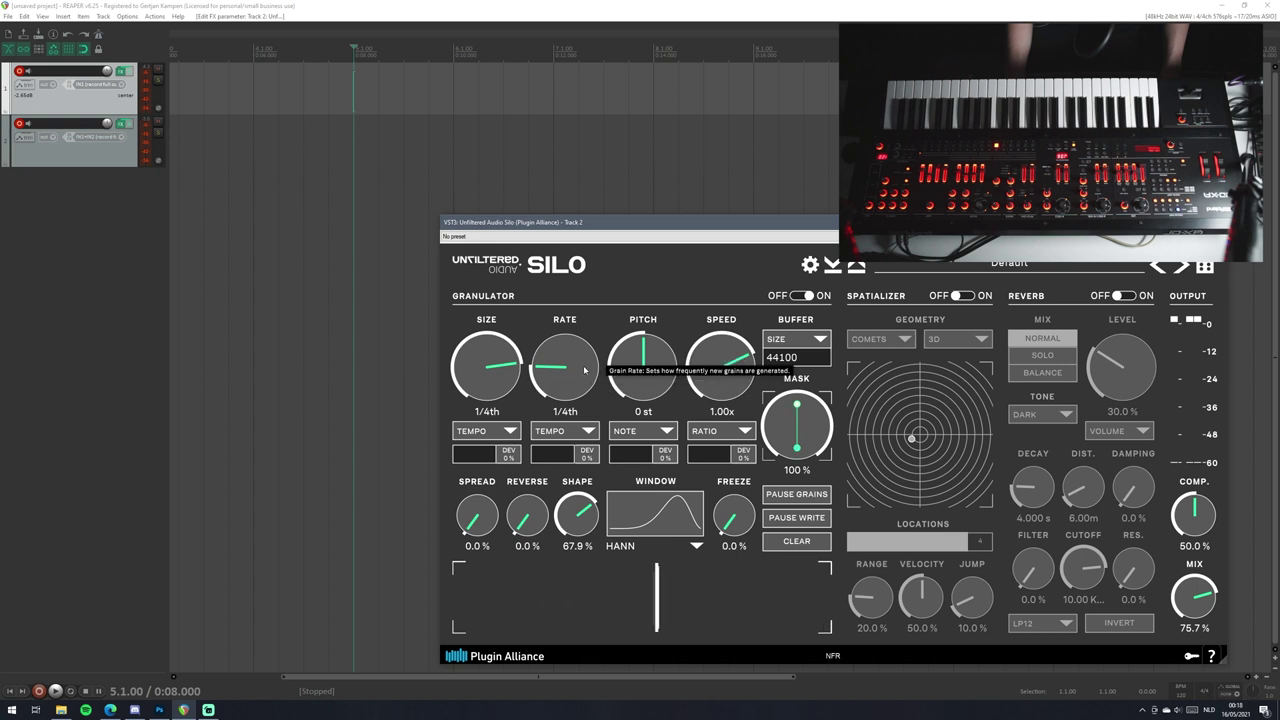
{"action": "scroll", "coordinate": [574, 369], "scroll_direction": "up", "scroll_amount": 1}
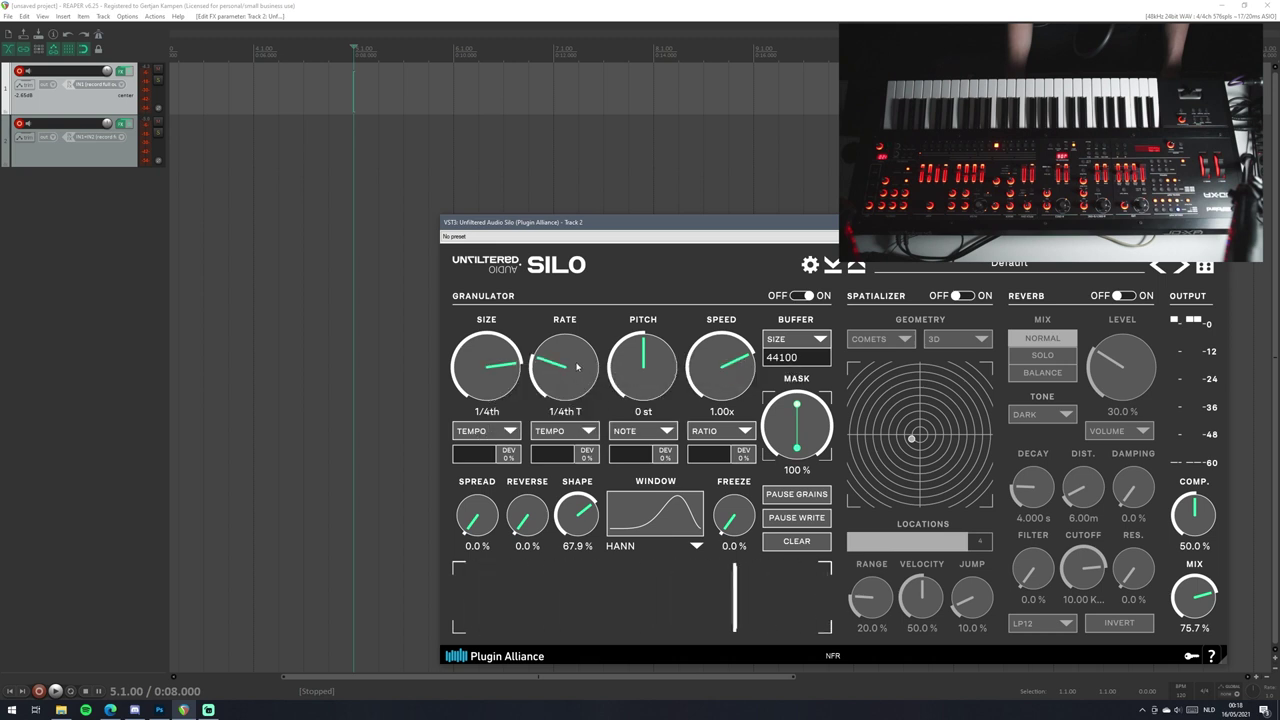
{"action": "left_click_drag", "start_coordinate": [600, 352], "coordinate": [567, 397]}
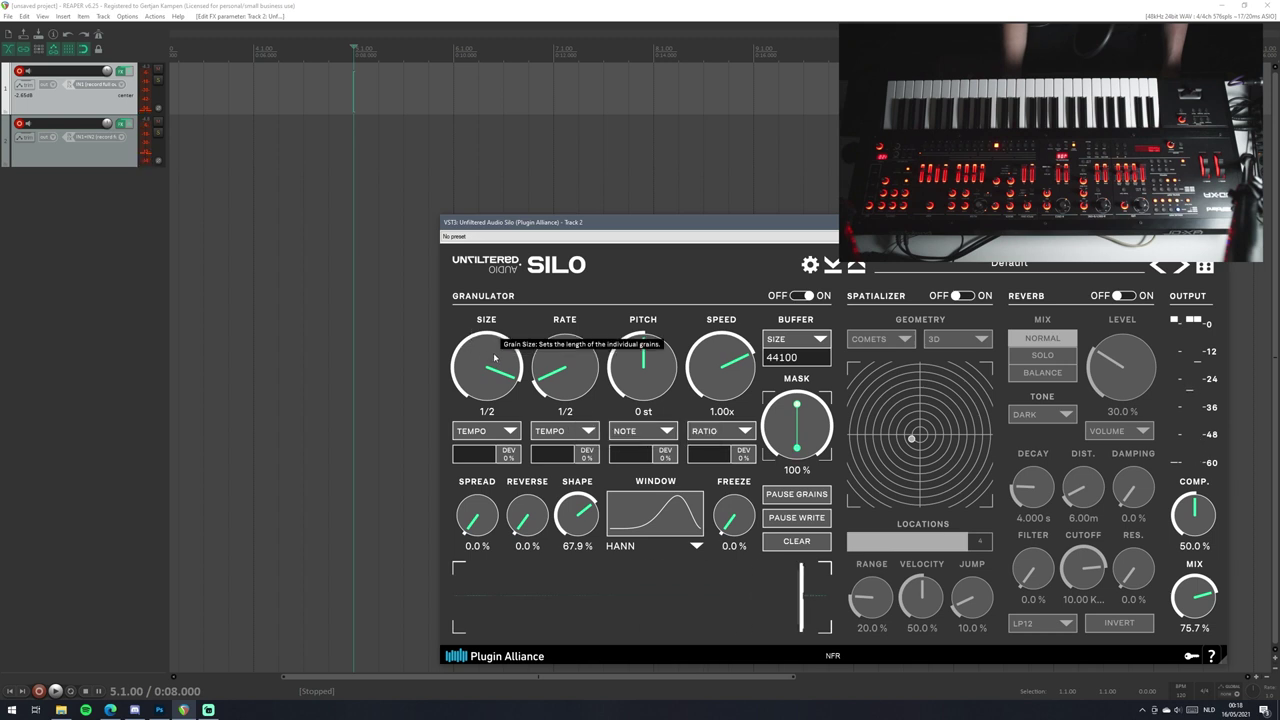
Set Silo to grain Size 1/16th, Rate 1/4th and Mix 100 %, and disarm recording on track 1.
{"action": "left_click_drag", "start_coordinate": [494, 357], "coordinate": [459, 393]}
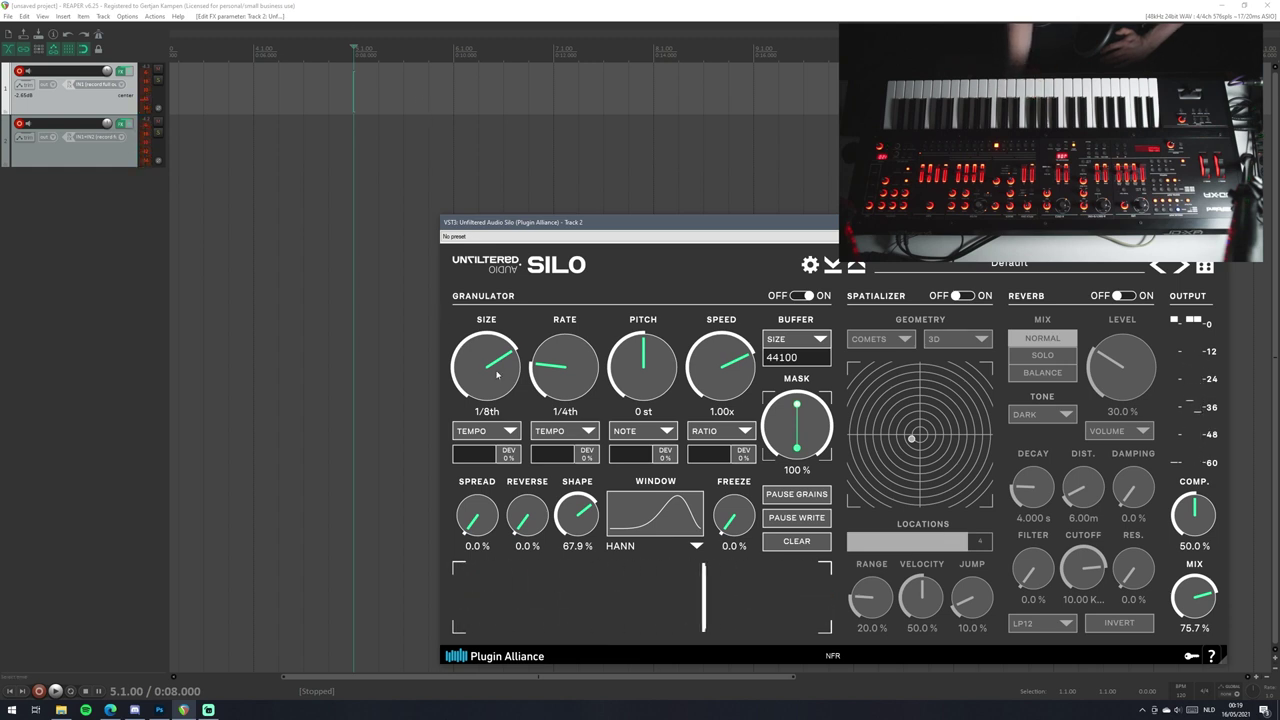
{"action": "left_click_drag", "start_coordinate": [497, 374], "coordinate": [480, 378]}
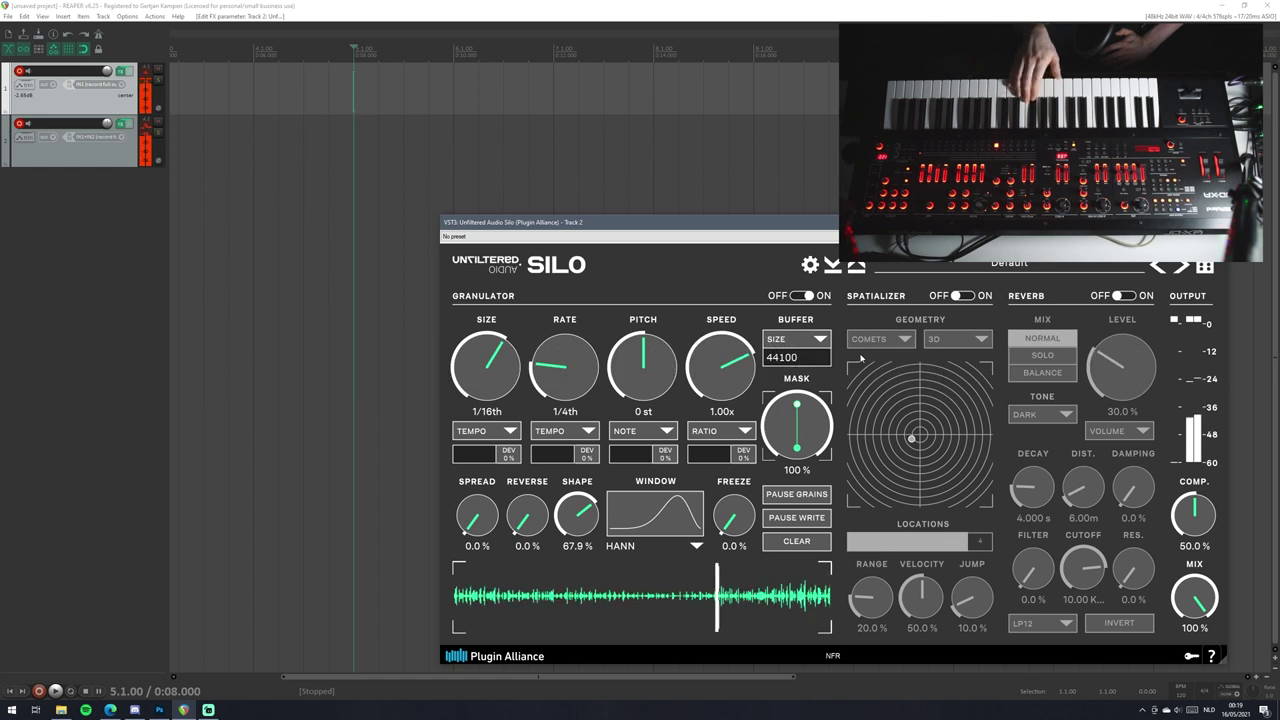
{"action": "key", "text": "F9"}
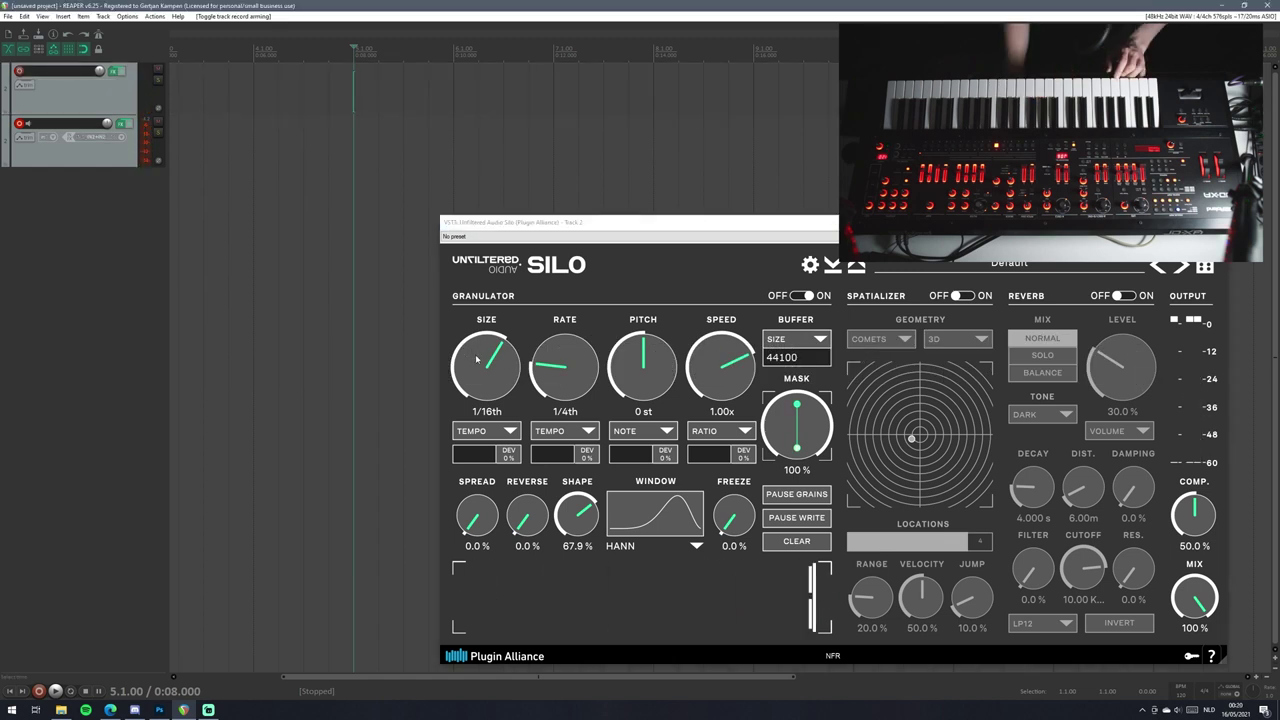
Adjust the granulator to Size 1/16th, Rate 1/8th, Mask 76.8 % and Shape 15.0 %.
{"action": "left_click_drag", "start_coordinate": [485, 362], "coordinate": [472, 366]}
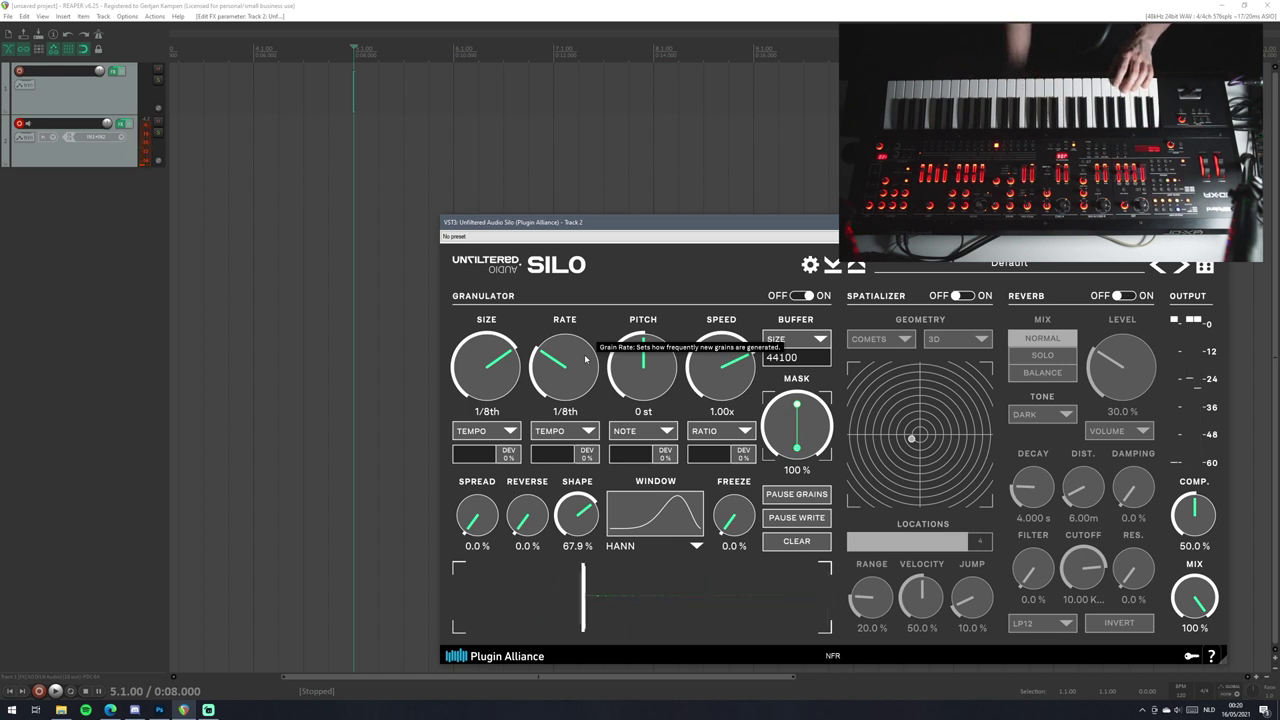
{"action": "left_click_drag", "start_coordinate": [586, 360], "coordinate": [571, 374]}
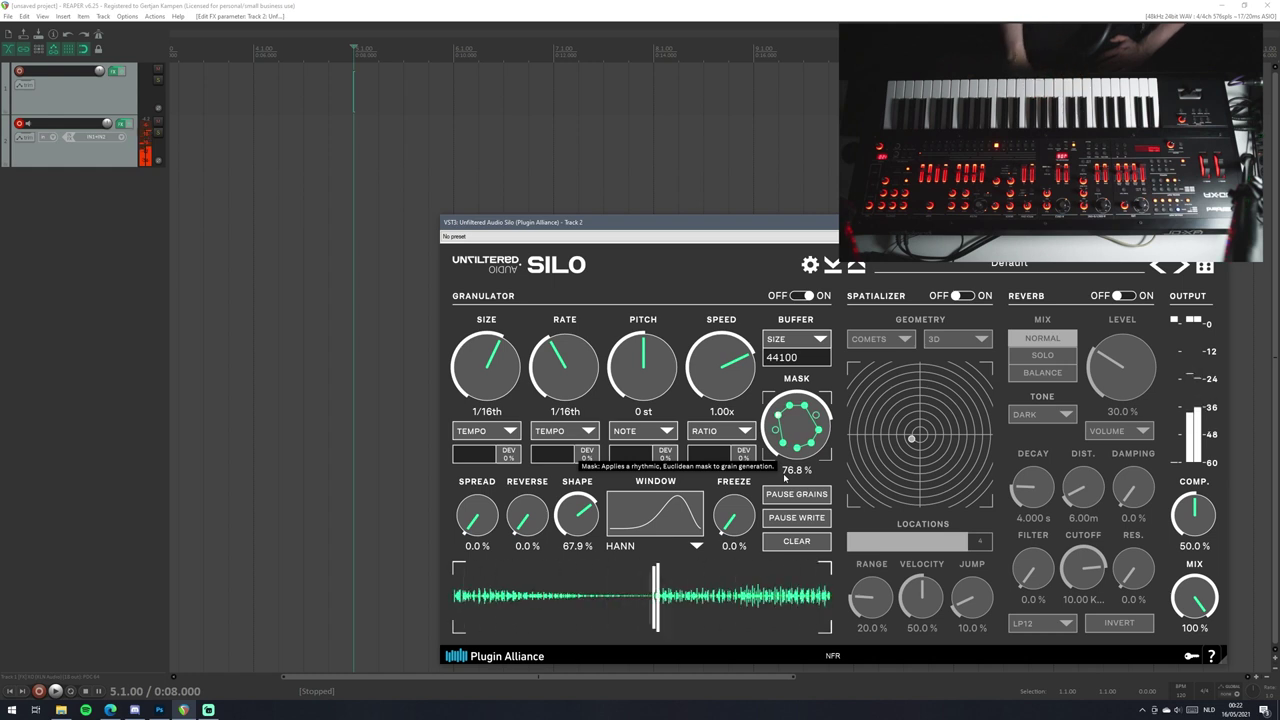
{"action": "scroll", "coordinate": [573, 393], "scroll_direction": "down", "scroll_amount": 1}
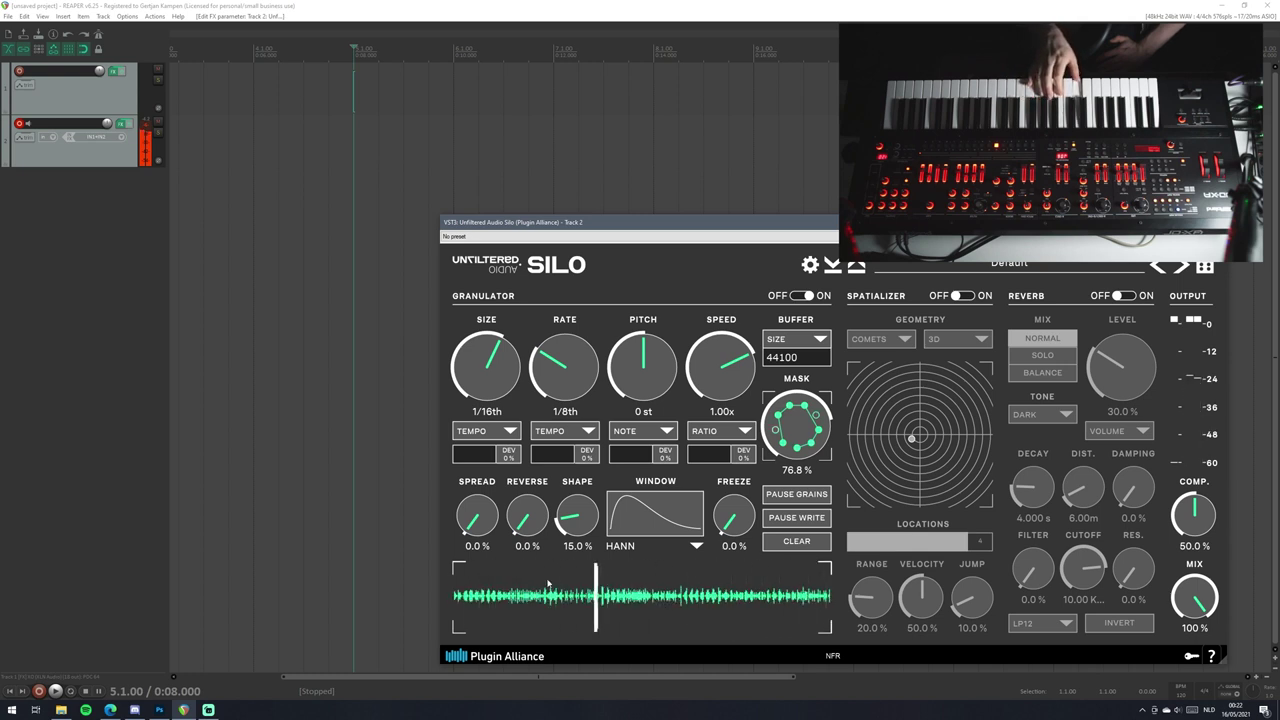
Choose the Hann grain window and set the granulator's Mask to 73.9 %.
{"action": "left_click", "coordinate": [623, 548]}
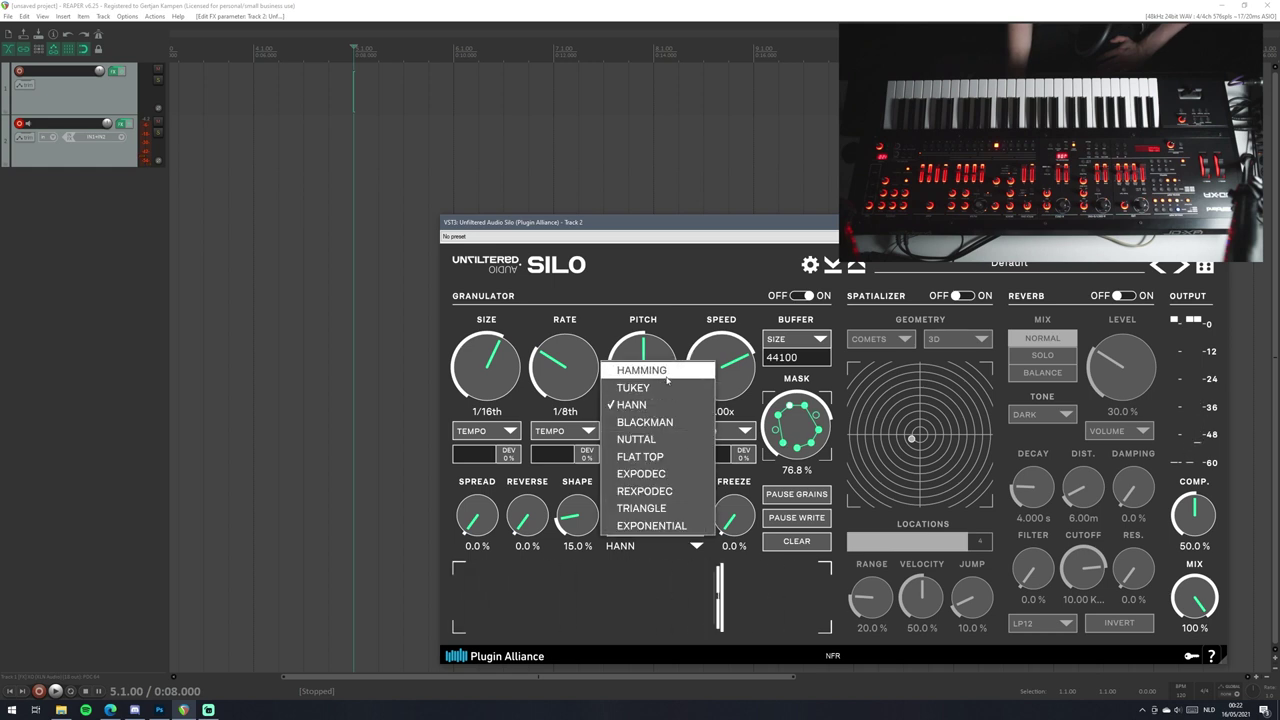
{"action": "left_click", "coordinate": [645, 405]}
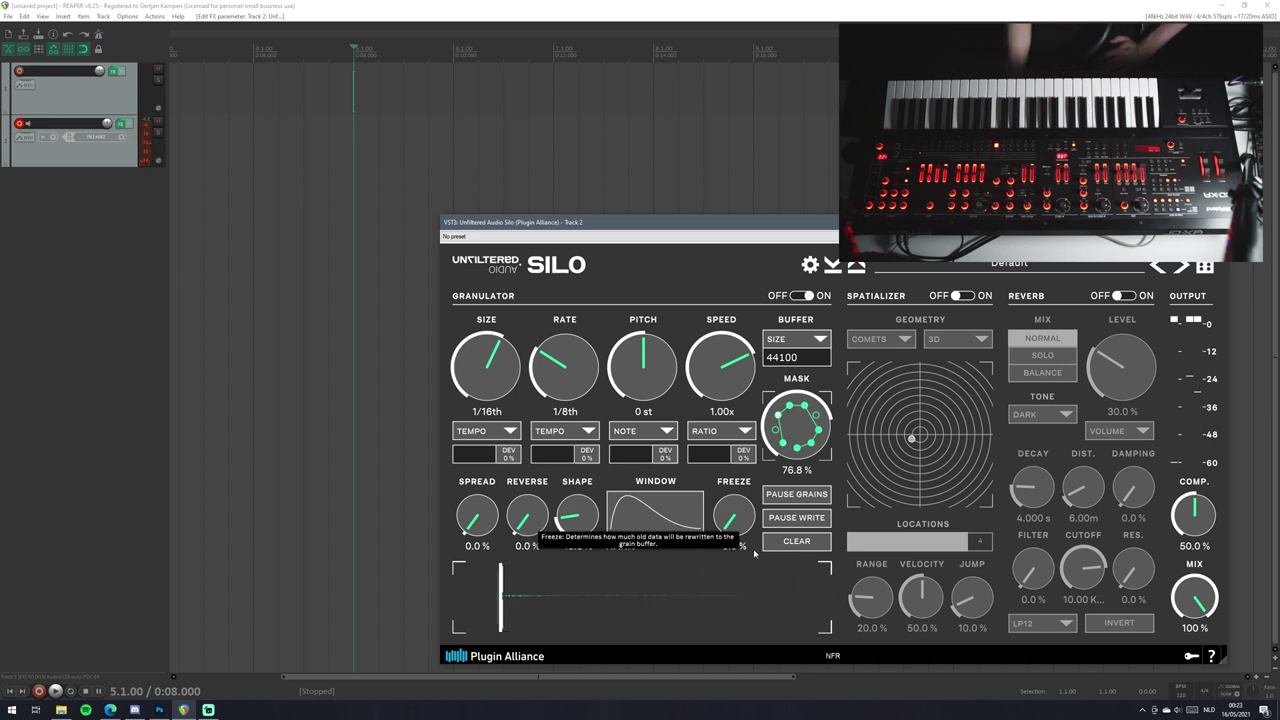
{"action": "mouse_move", "coordinate": [792, 440]}
{"action": "left_mouse_down"}
{"action": "mouse_move", "coordinate": [798, 421]}
{"action": "mouse_move", "coordinate": [797, 459]}
{"action": "left_mouse_up"}
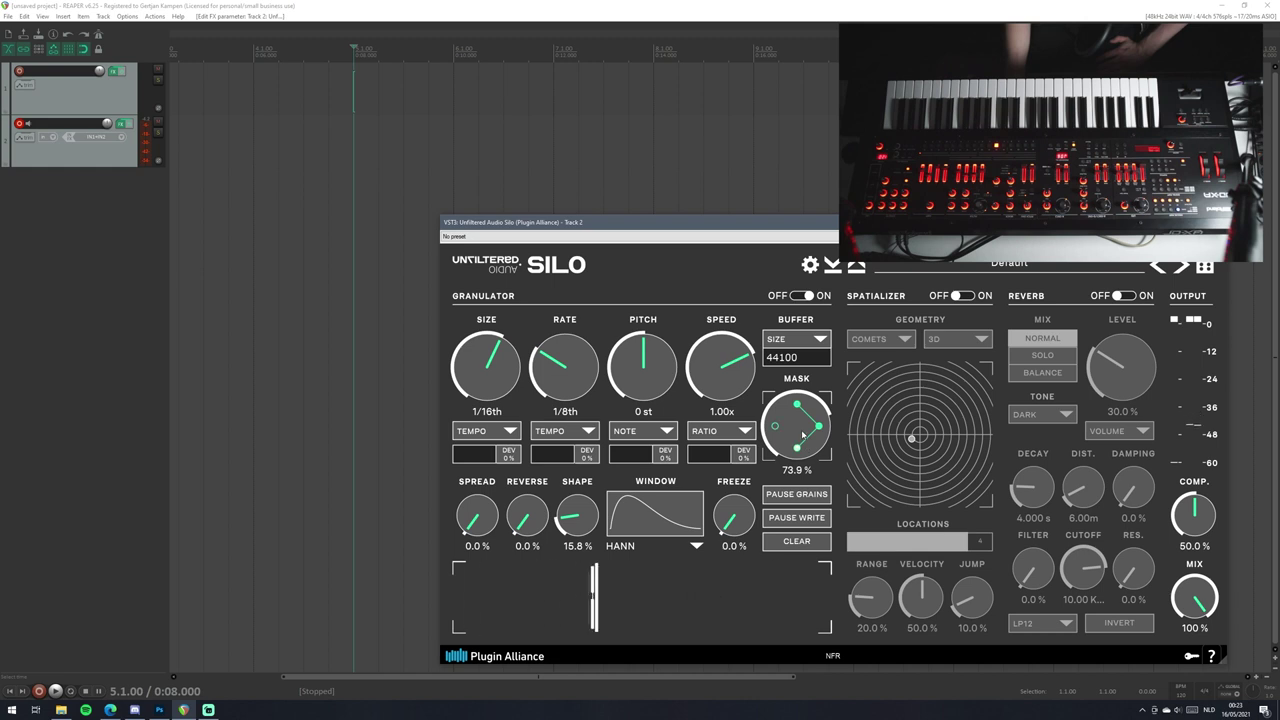
Show the automation envelope for Silo's Mask parameter under track 2 and close the envelope list.
{"action": "left_click", "coordinate": [46, 139]}
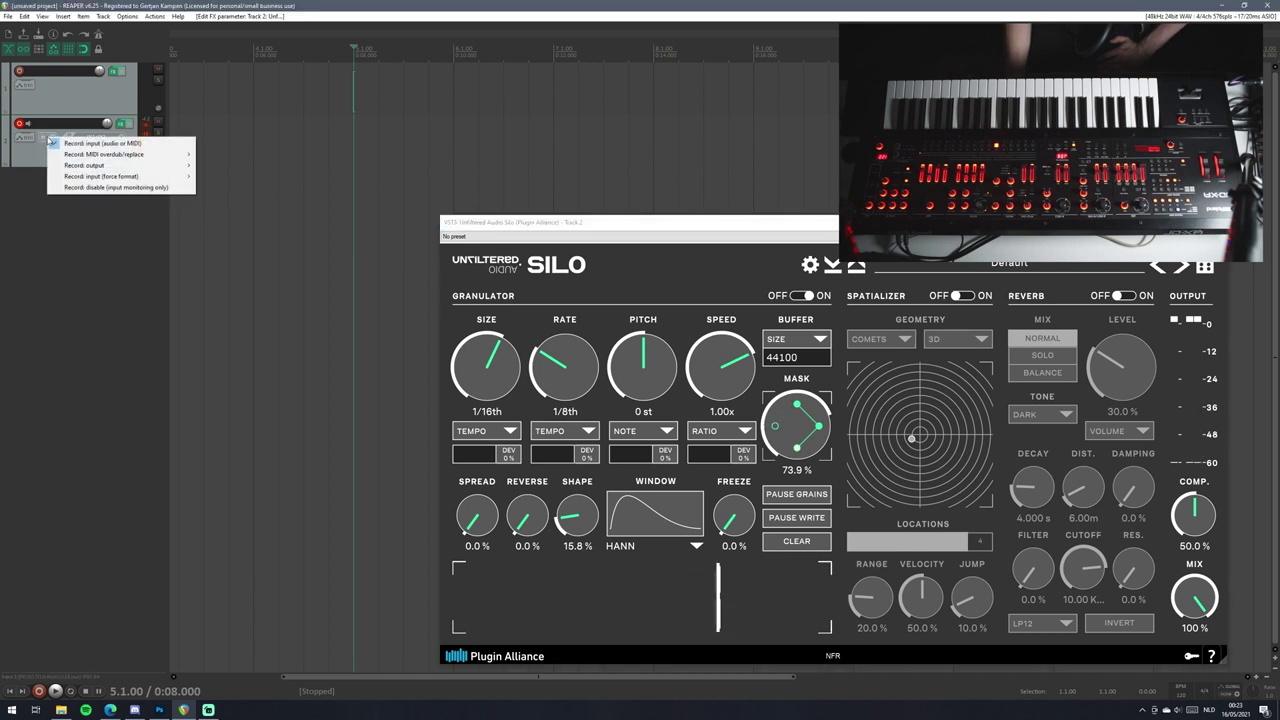
{"action": "left_click", "coordinate": [31, 157]}
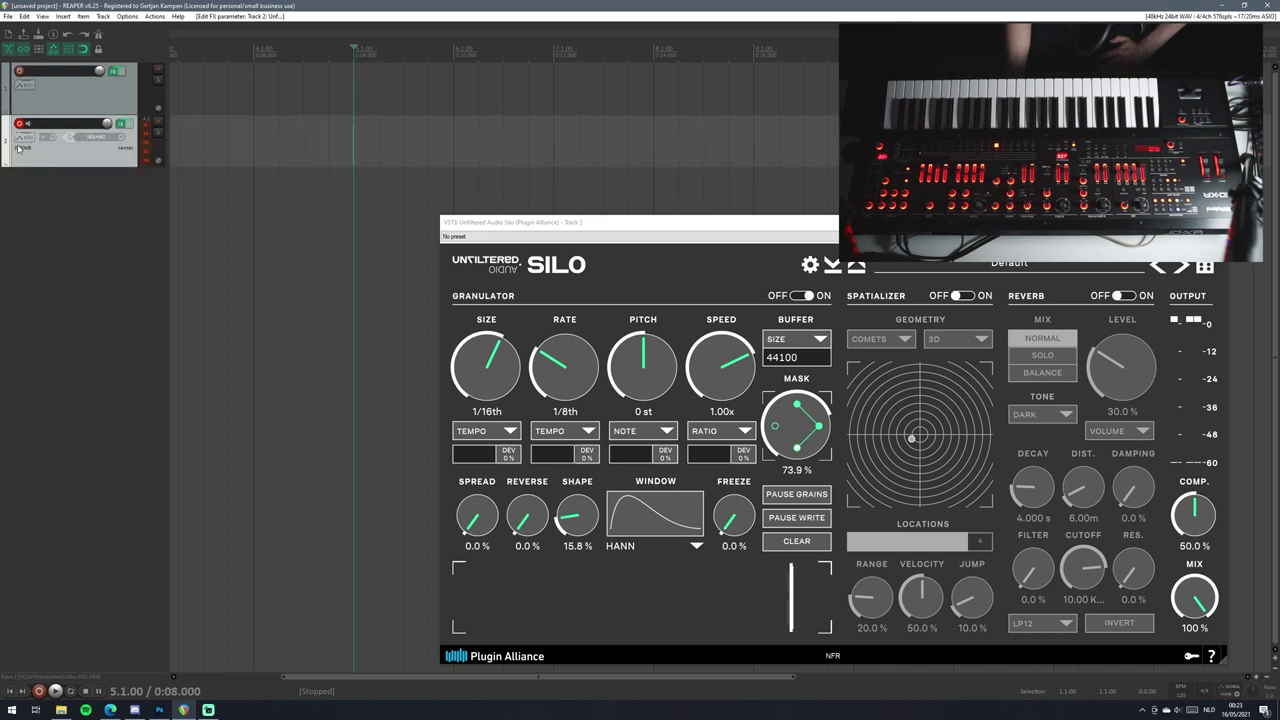
{"action": "left_click", "coordinate": [18, 148]}
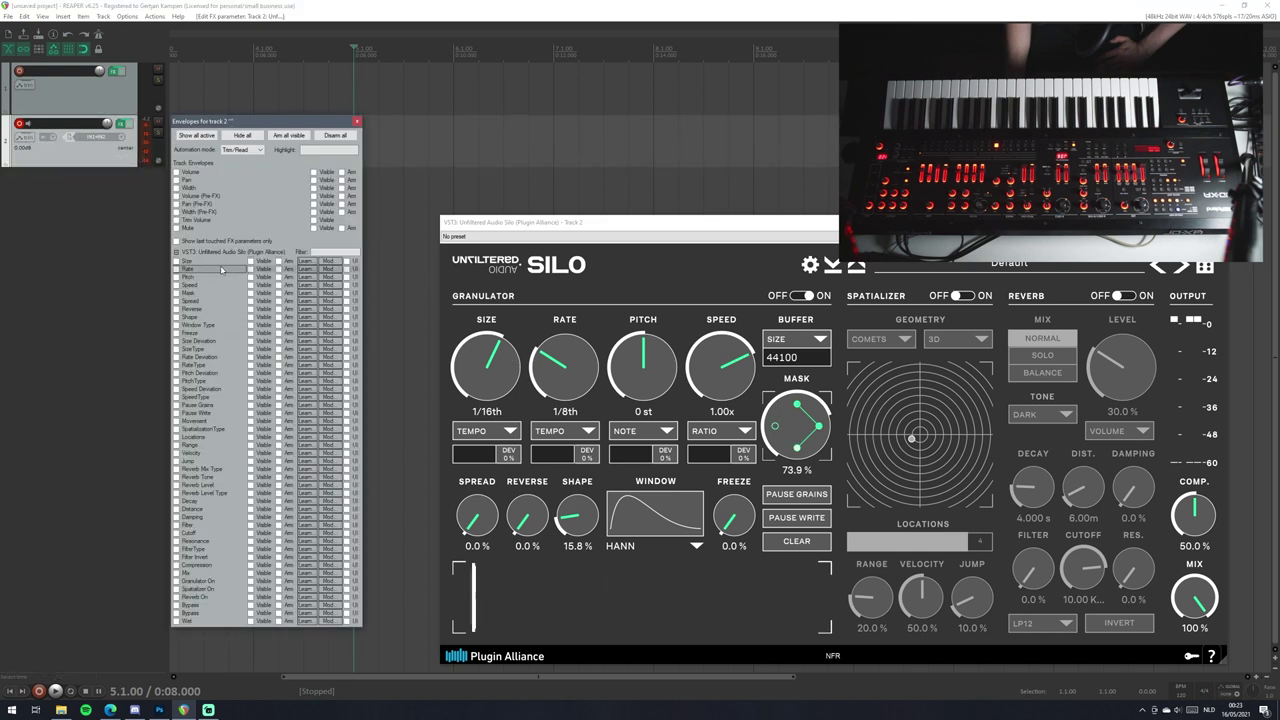
{"action": "left_click", "coordinate": [207, 296]}
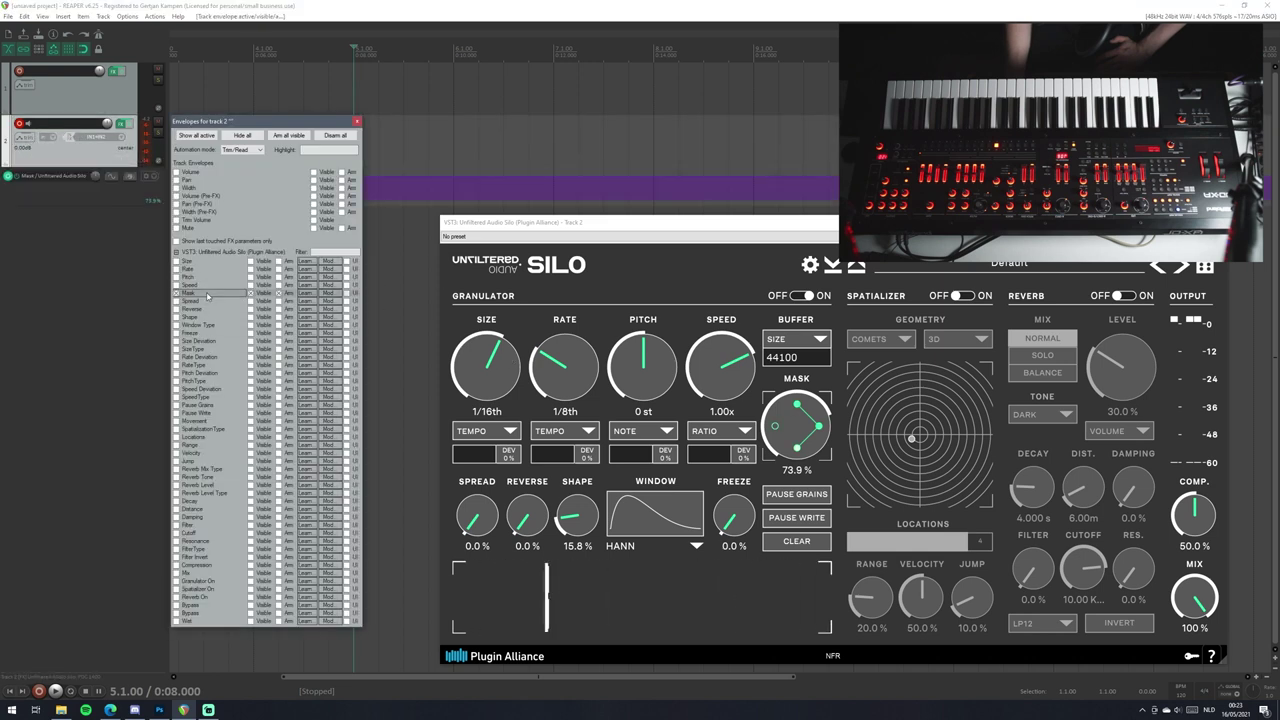
{"action": "left_click", "coordinate": [357, 122]}
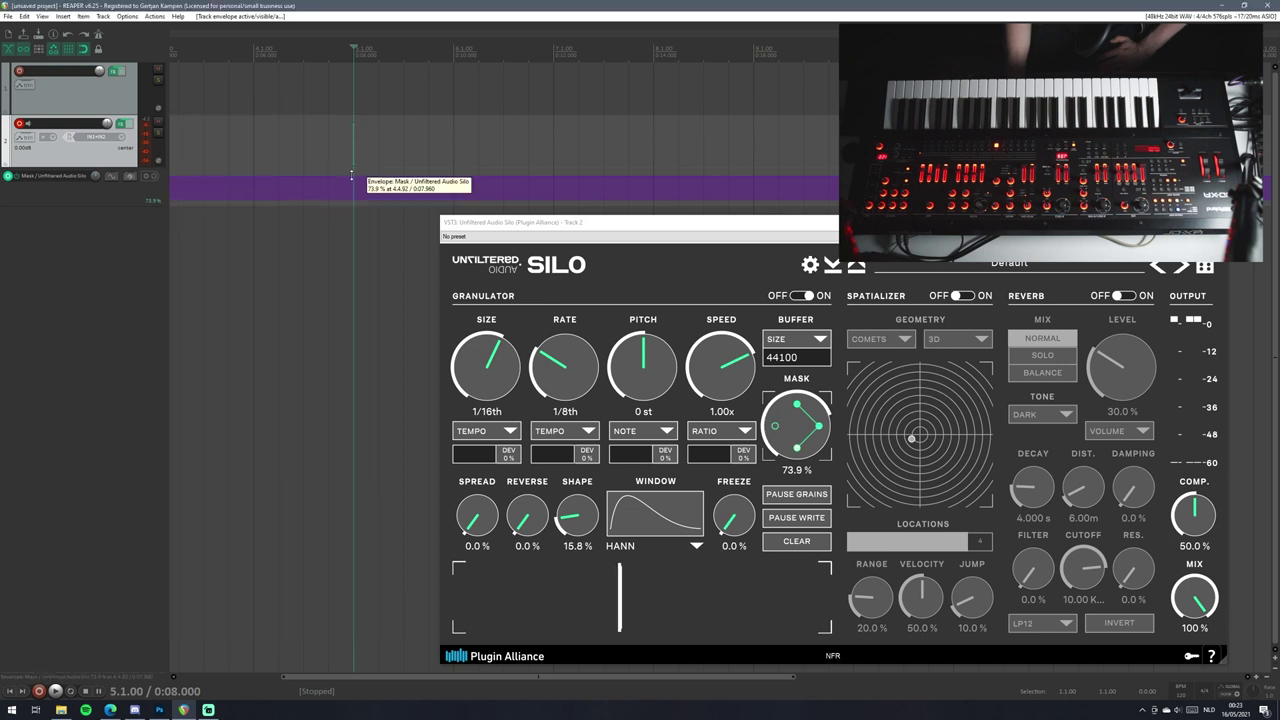
Add Mask envelope points at 5.1.00 and 5.3.00, raising the second one to 84.4 %.
{"action": "right_click", "coordinate": [358, 180]}
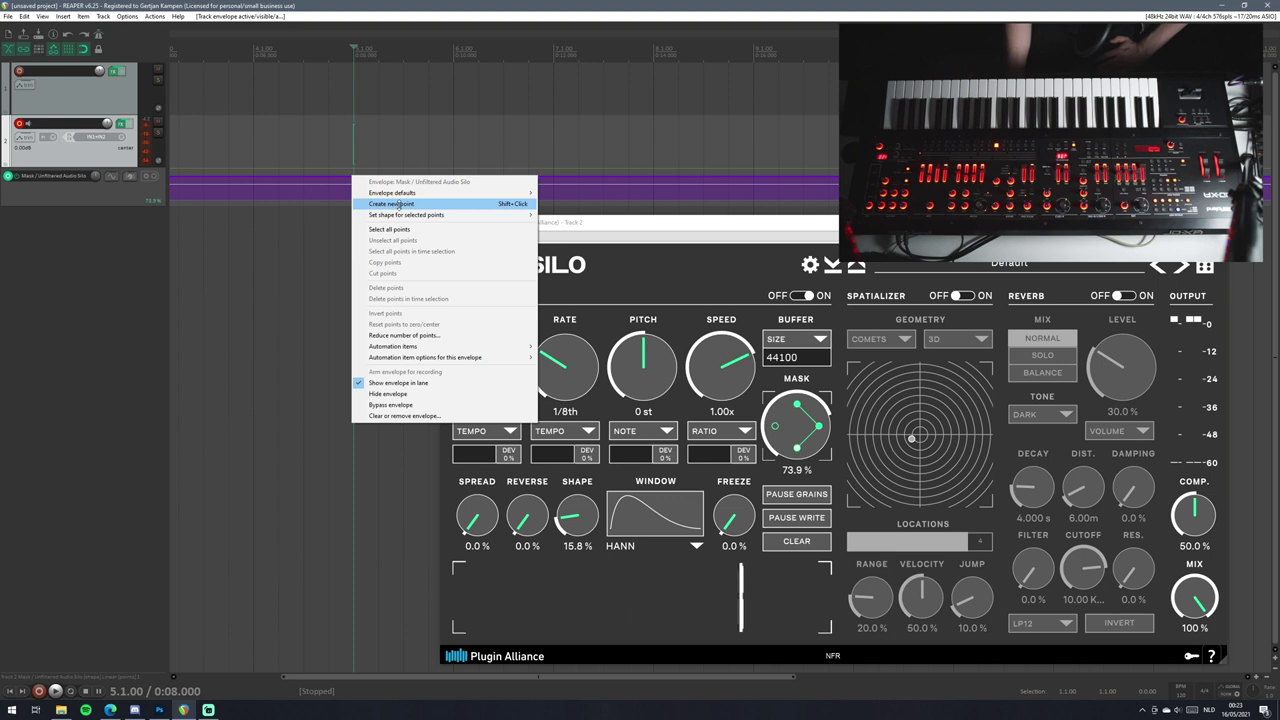
{"action": "left_click", "coordinate": [399, 205]}
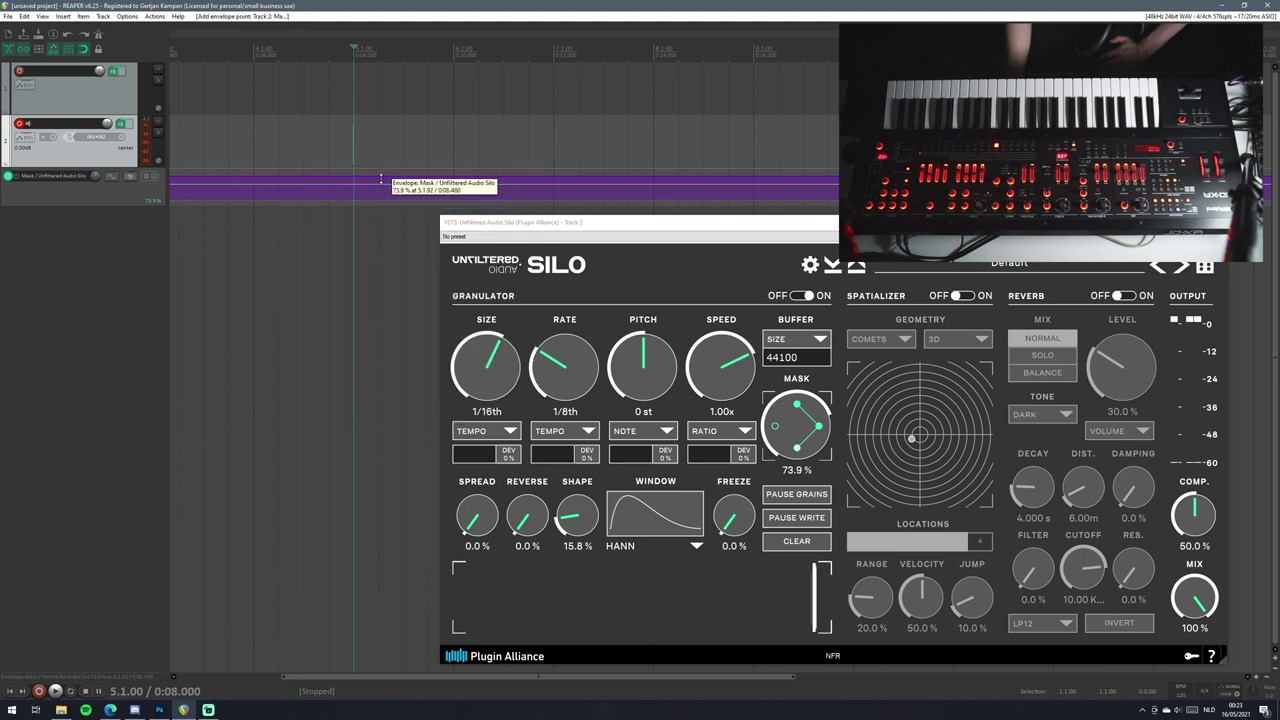
{"action": "right_click", "coordinate": [407, 181]}
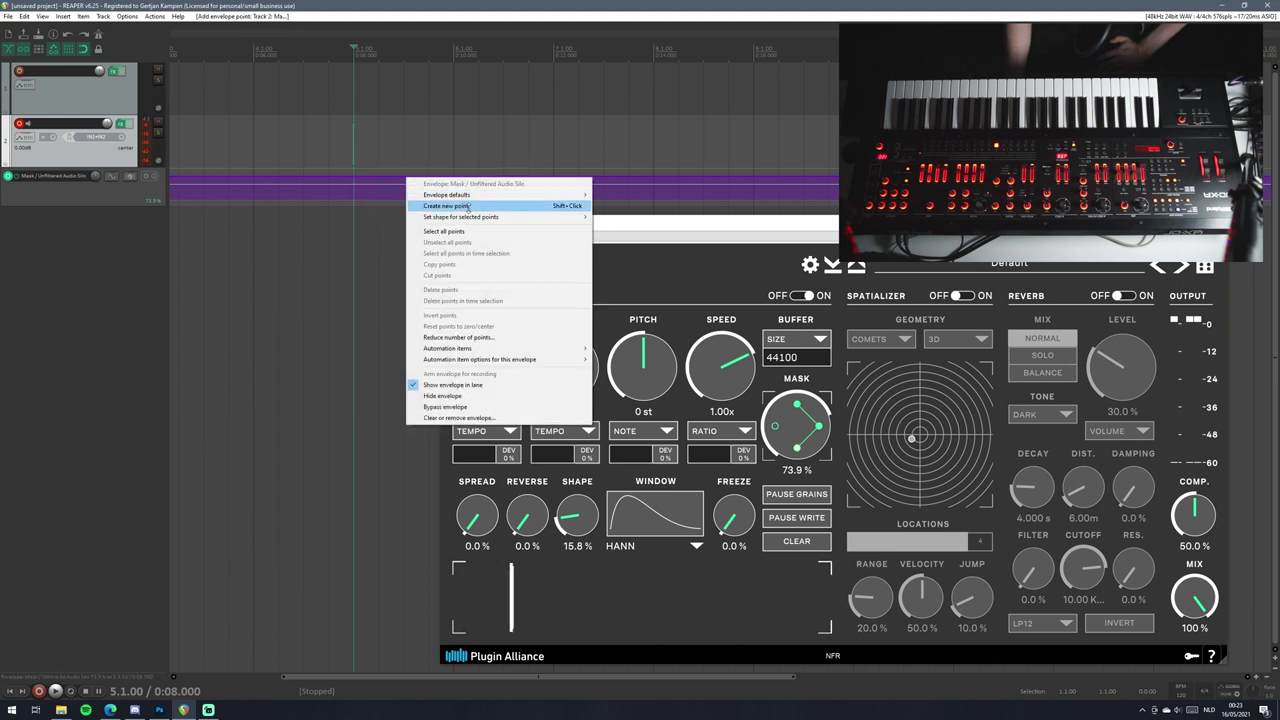
{"action": "left_click", "coordinate": [469, 206]}
{"action": "left_click_drag", "start_coordinate": [407, 181], "coordinate": [404, 166]}
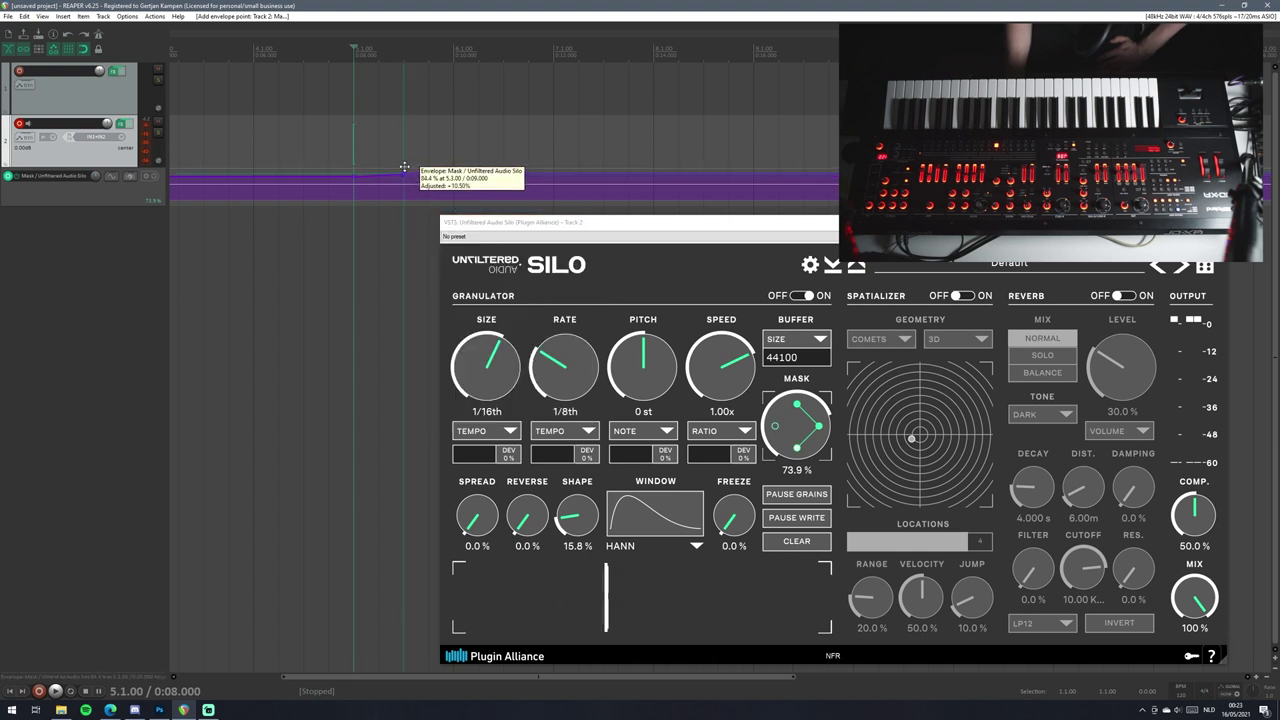
Set the shape of the Mask envelope point at 5.1.00 to Square.
{"action": "right_click", "coordinate": [353, 176]}
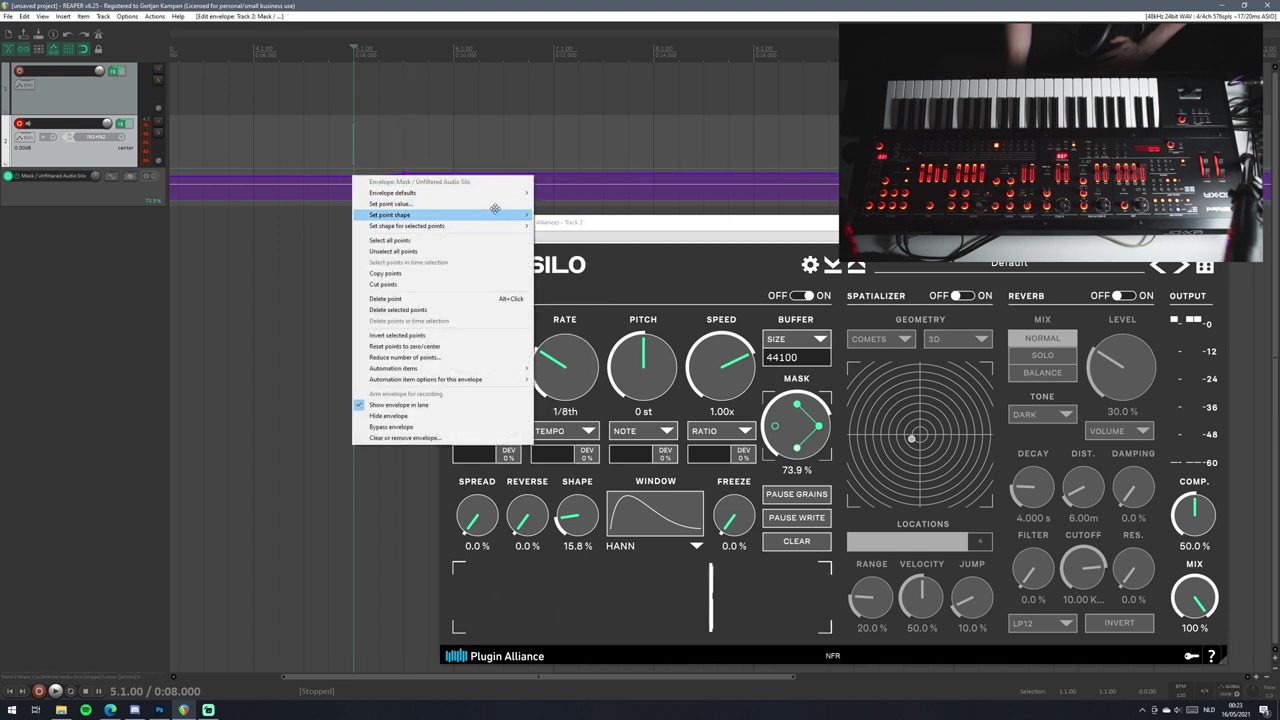
{"action": "mouse_move", "coordinate": [481, 221]}
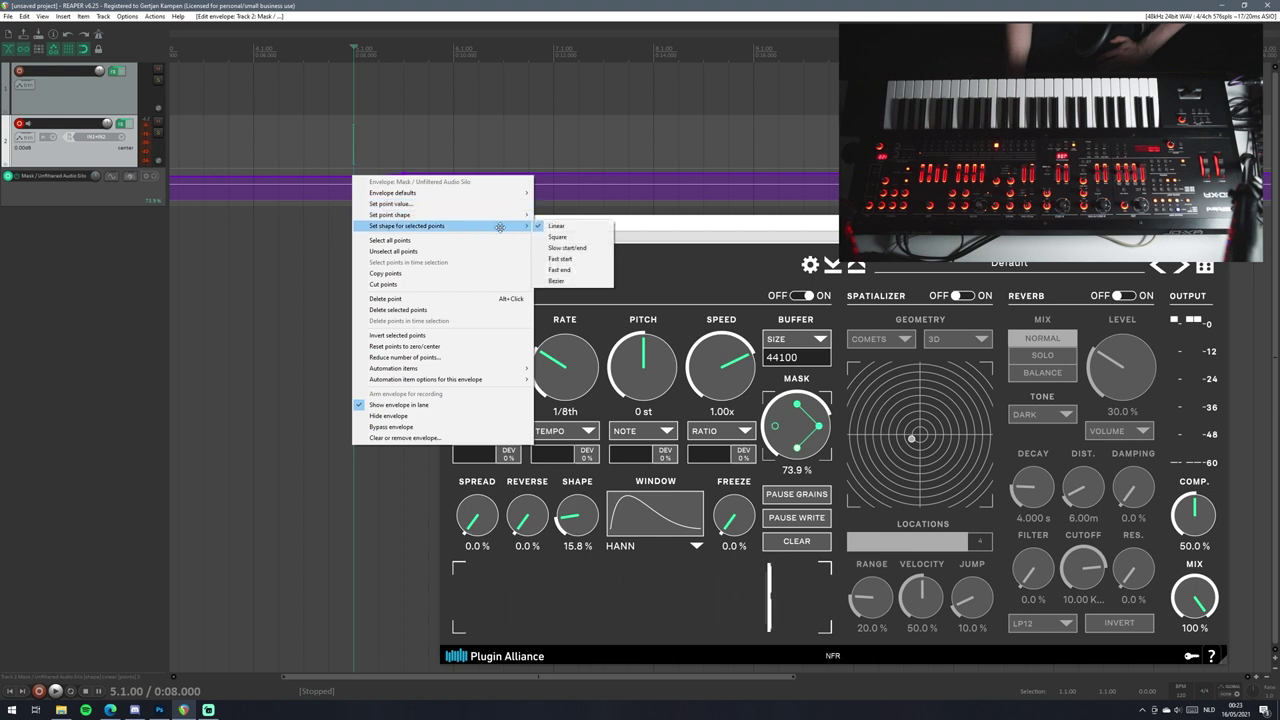
{"action": "left_click", "coordinate": [556, 237]}
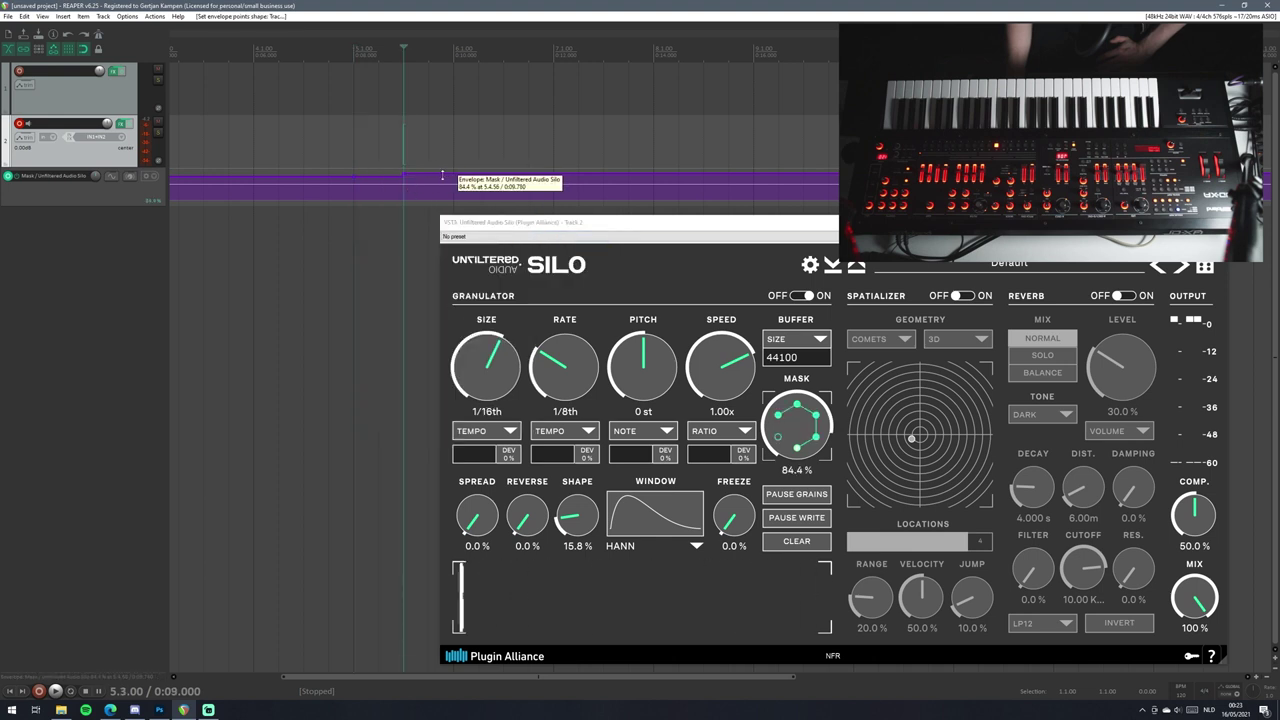
Add a Mask envelope point at 6.1.00 lowered to 50.0 %, and a higher one halfway through measure 6.
{"action": "right_click", "coordinate": [446, 177]}
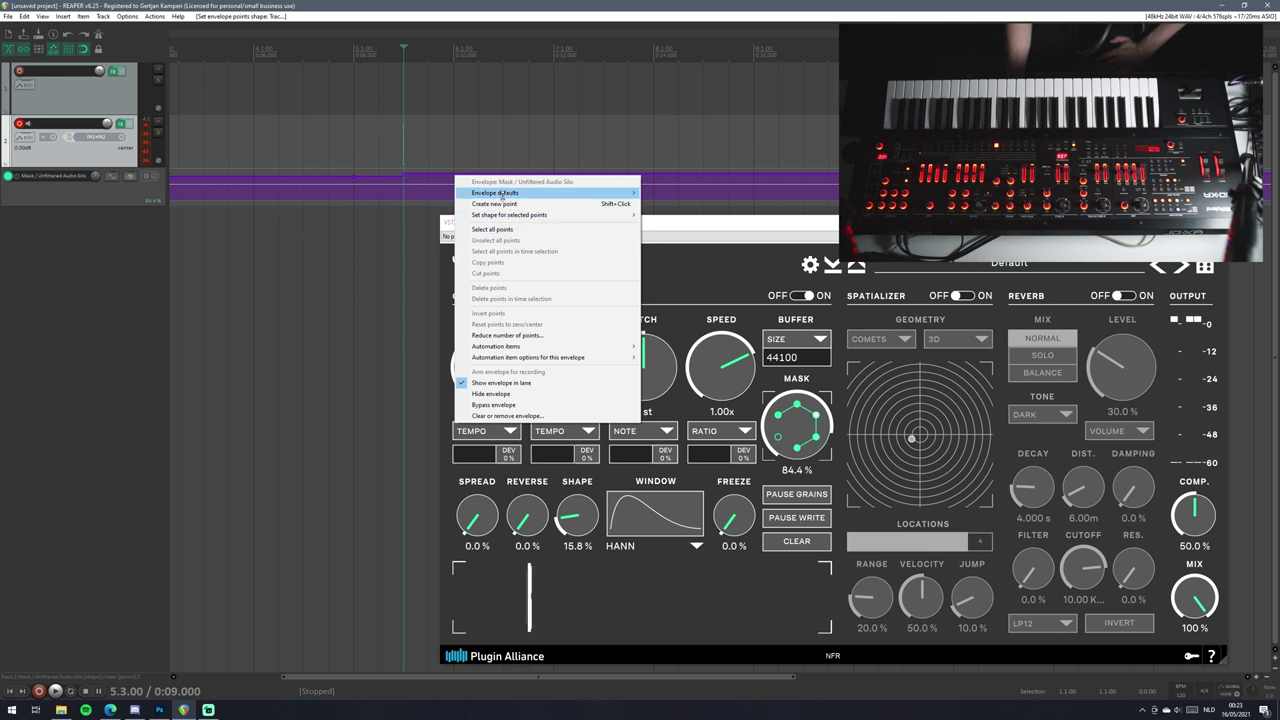
{"action": "left_click", "coordinate": [505, 203]}
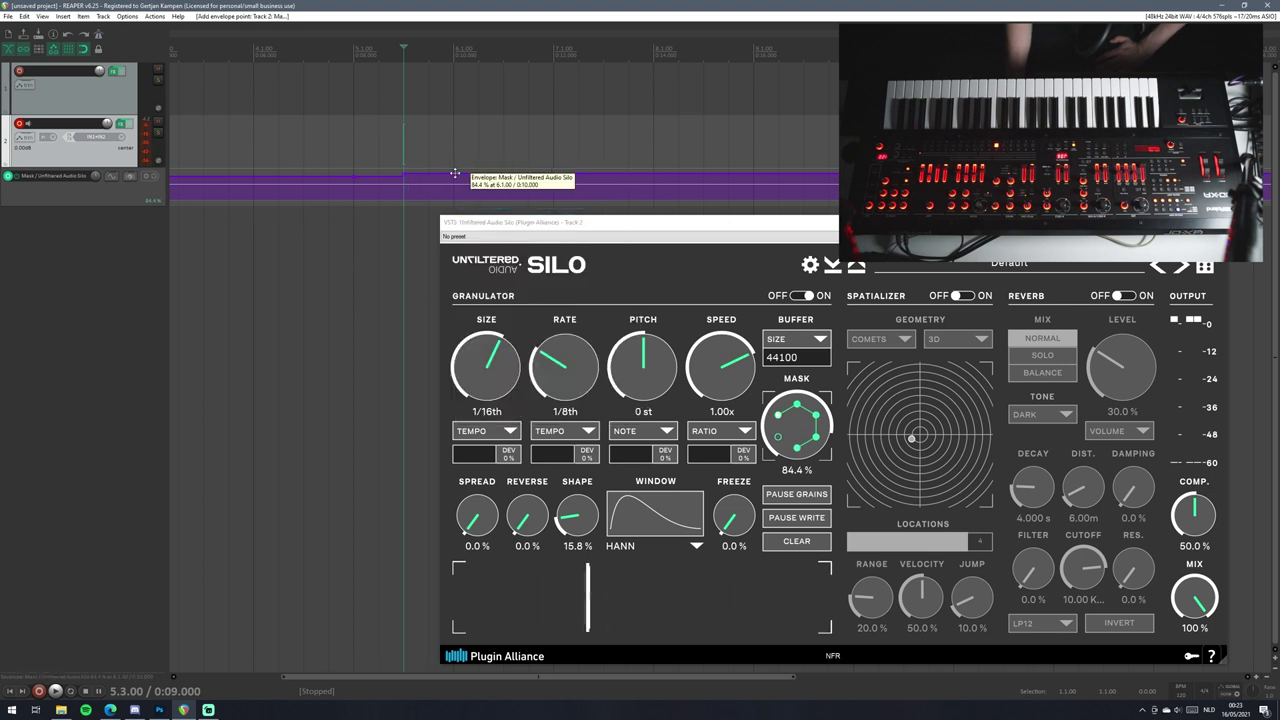
{"action": "left_click_drag", "start_coordinate": [455, 174], "coordinate": [451, 208]}
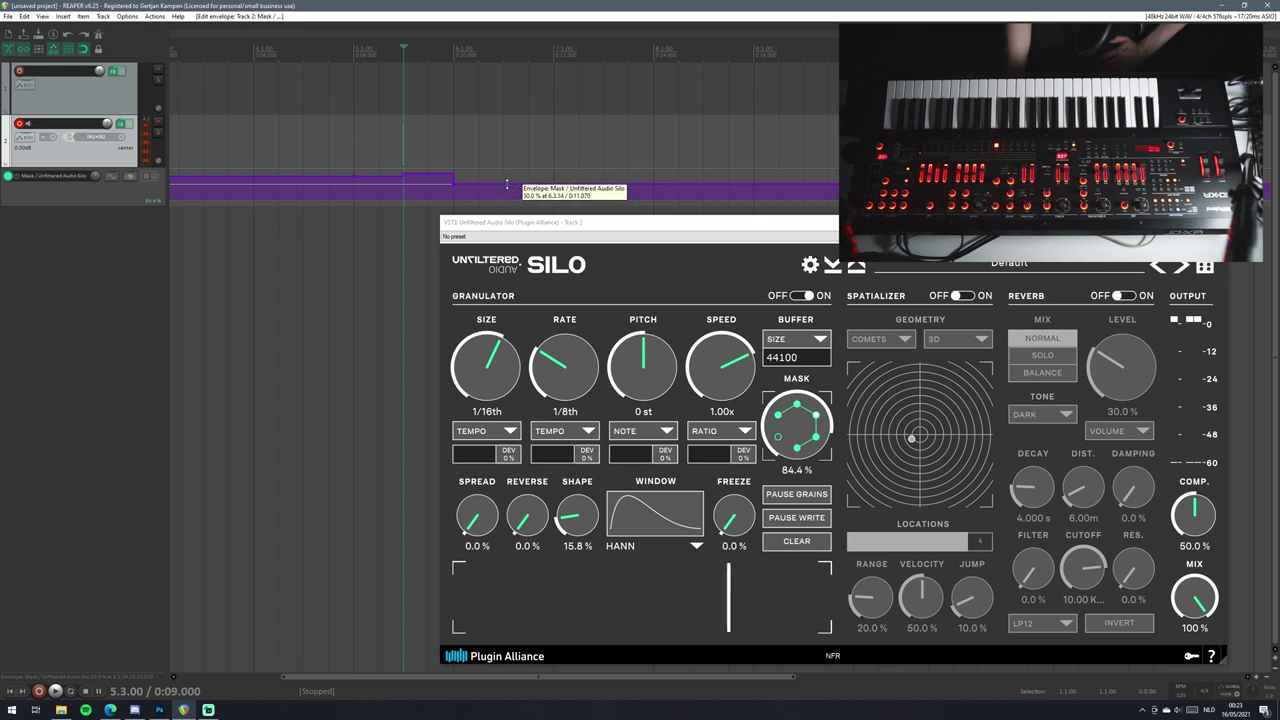
{"action": "right_click", "coordinate": [507, 184]}
{"action": "left_click", "coordinate": [545, 210]}
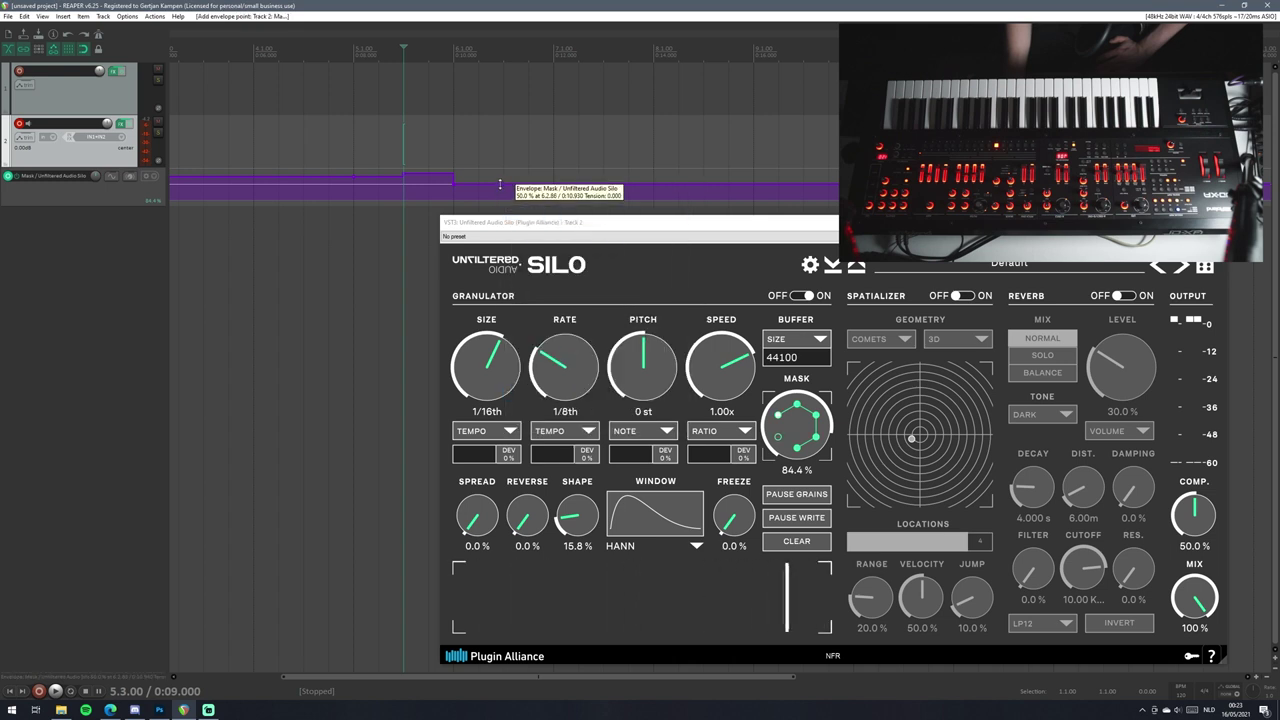
{"action": "left_click_drag", "start_coordinate": [502, 182], "coordinate": [507, 163]}
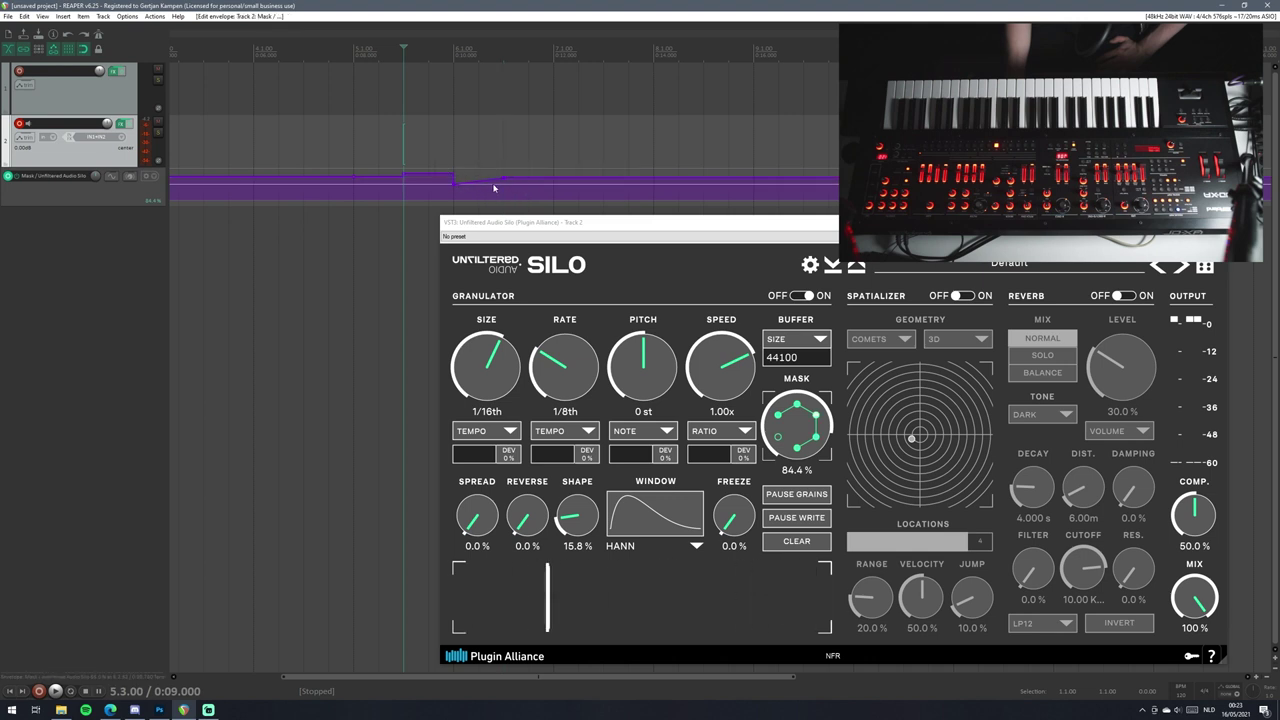
Set the Mask envelope point halfway through measure 6 to the Square shape.
{"action": "right_click", "coordinate": [502, 179]}
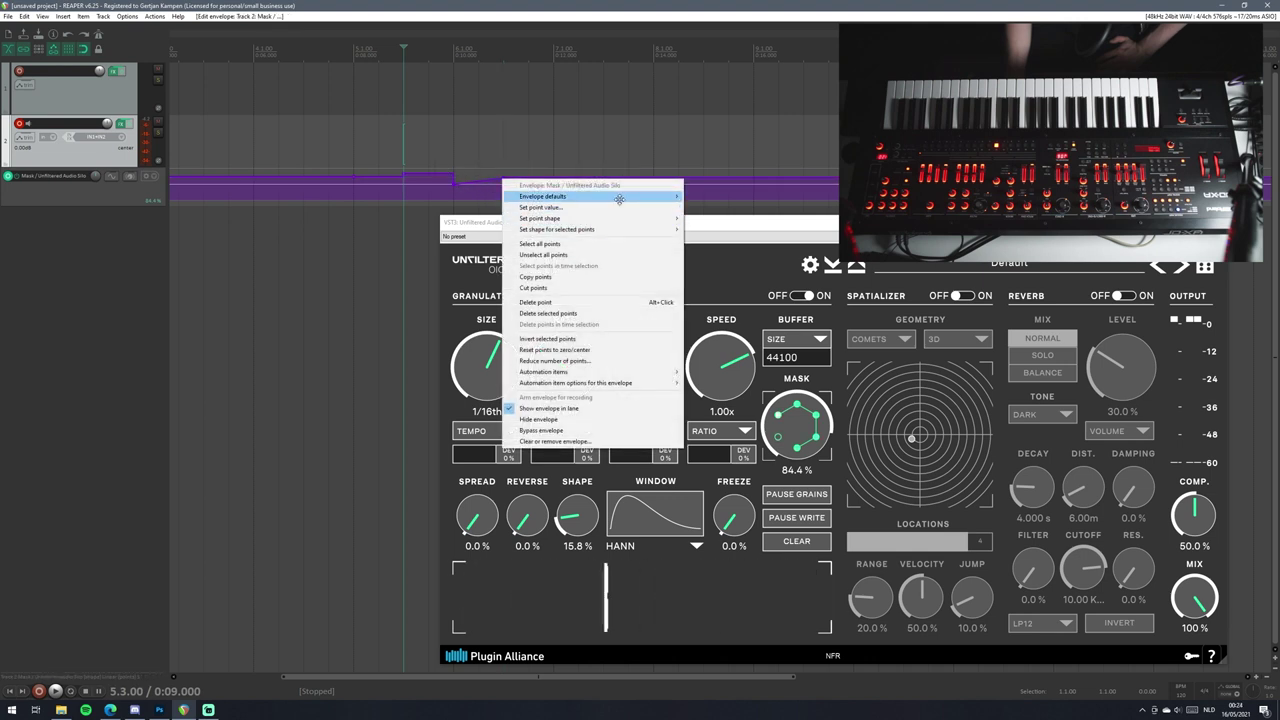
{"action": "mouse_move", "coordinate": [619, 199]}
{"action": "mouse_move", "coordinate": [640, 218]}
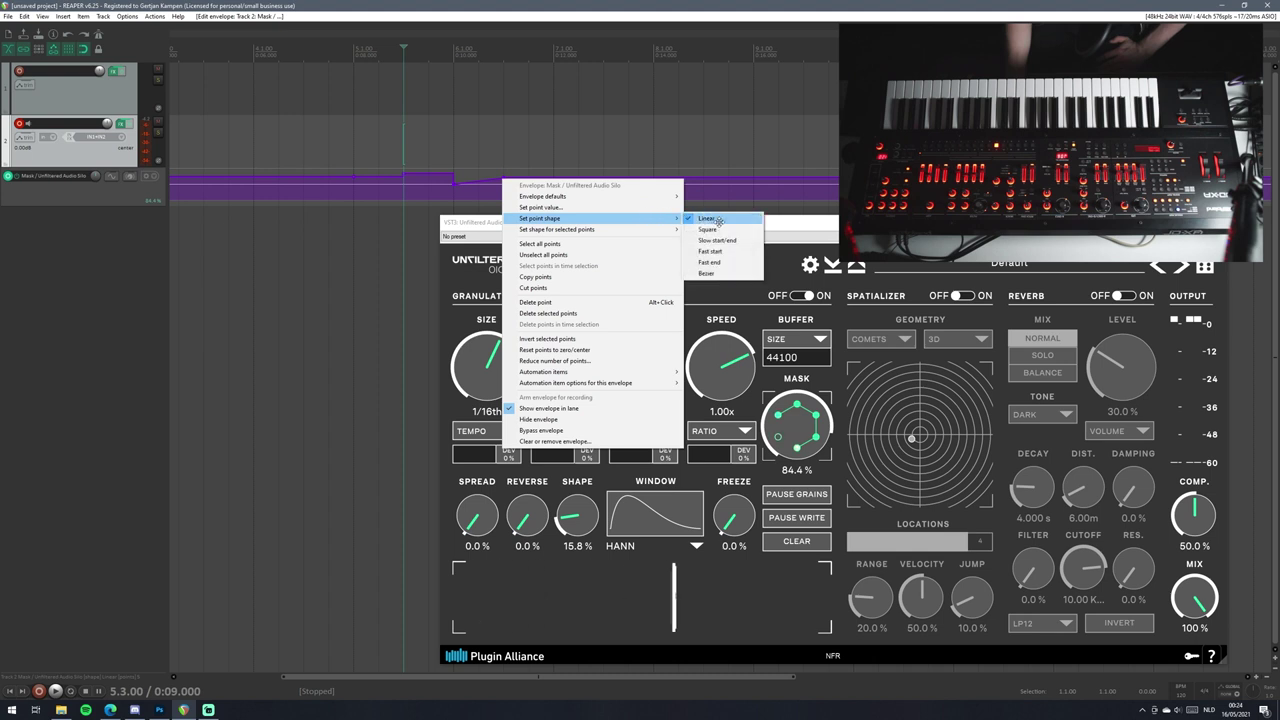
{"action": "left_click", "coordinate": [724, 228]}
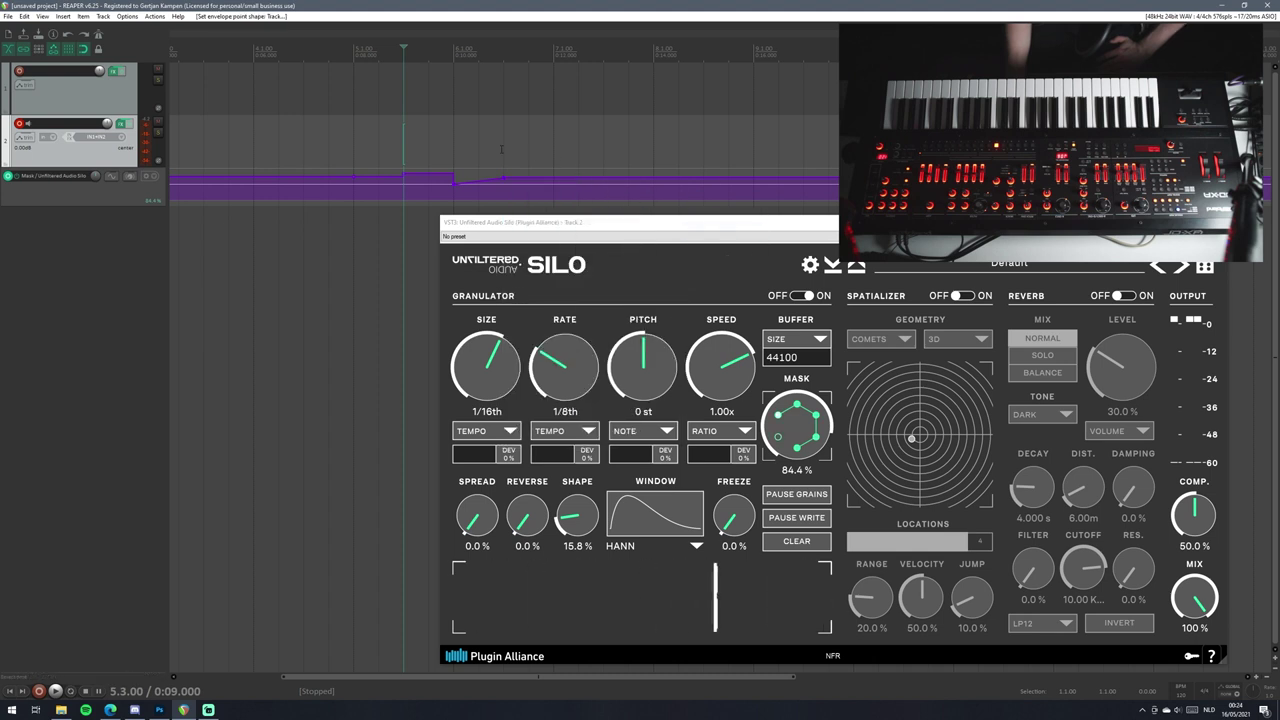
Set the shape of the Mask envelope point at 6.1.00 to Square.
{"action": "left_click", "coordinate": [453, 192]}
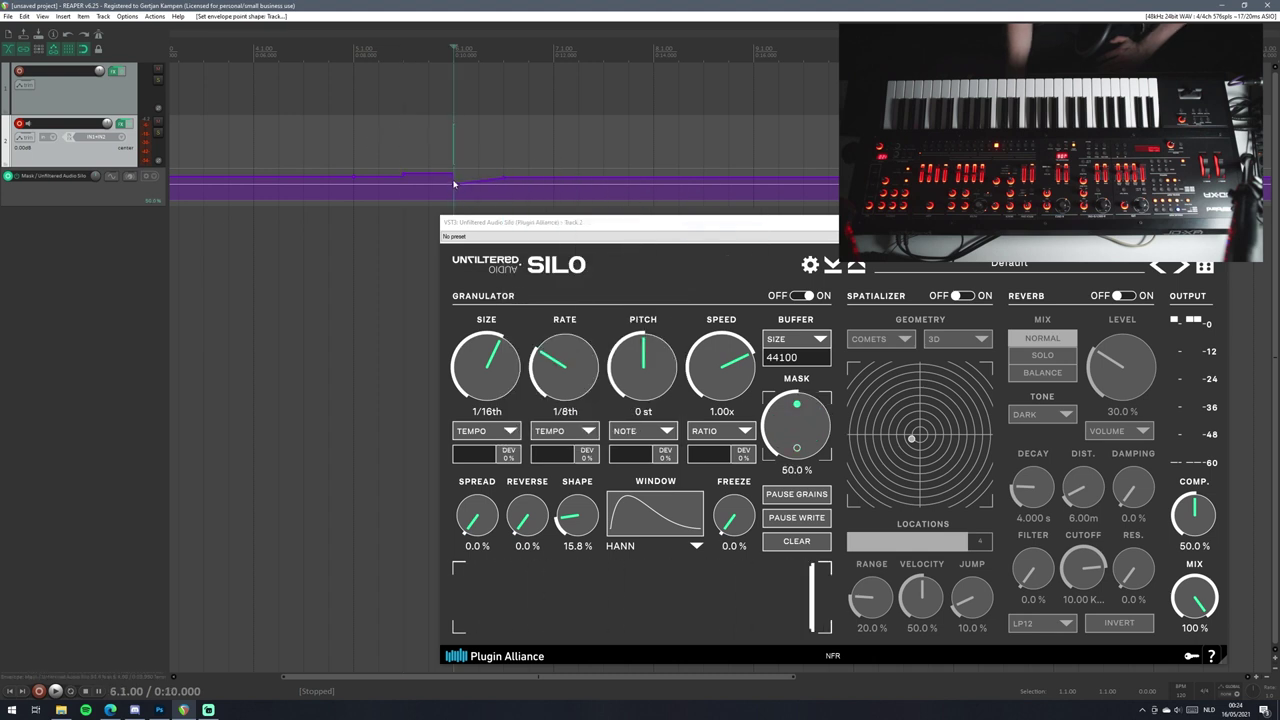
{"action": "right_click", "coordinate": [454, 190]}
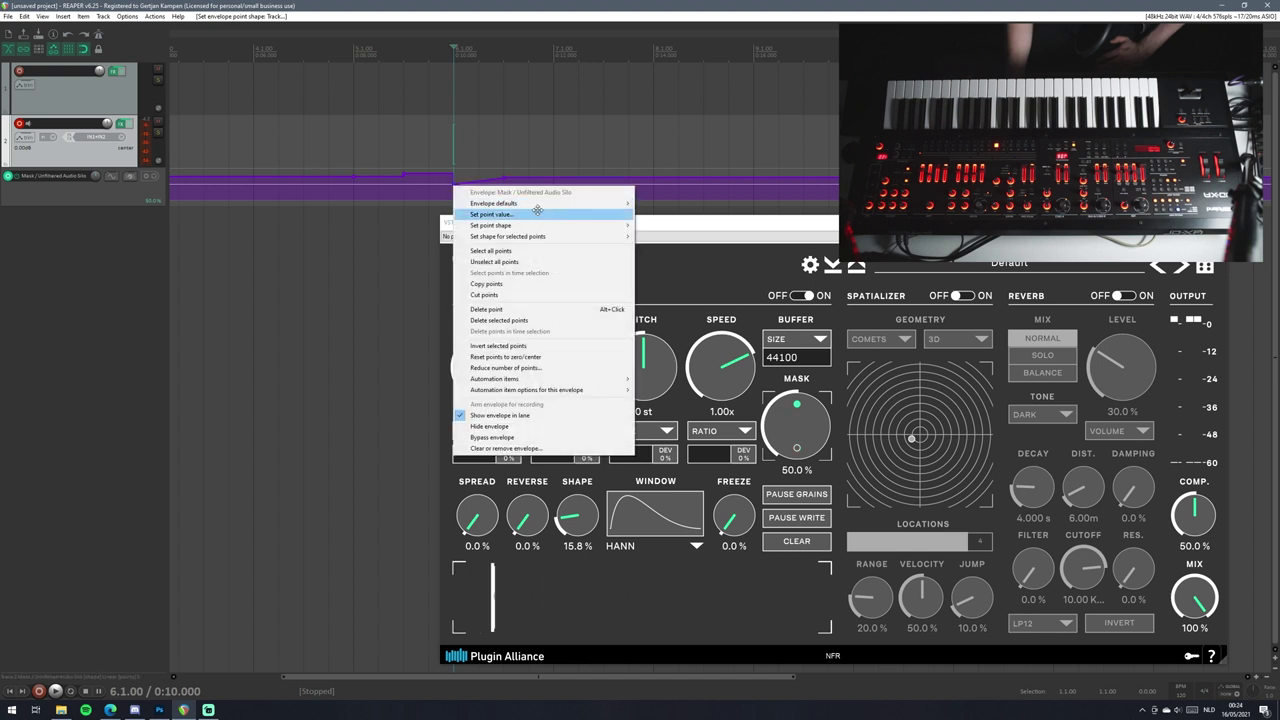
{"action": "mouse_move", "coordinate": [600, 225]}
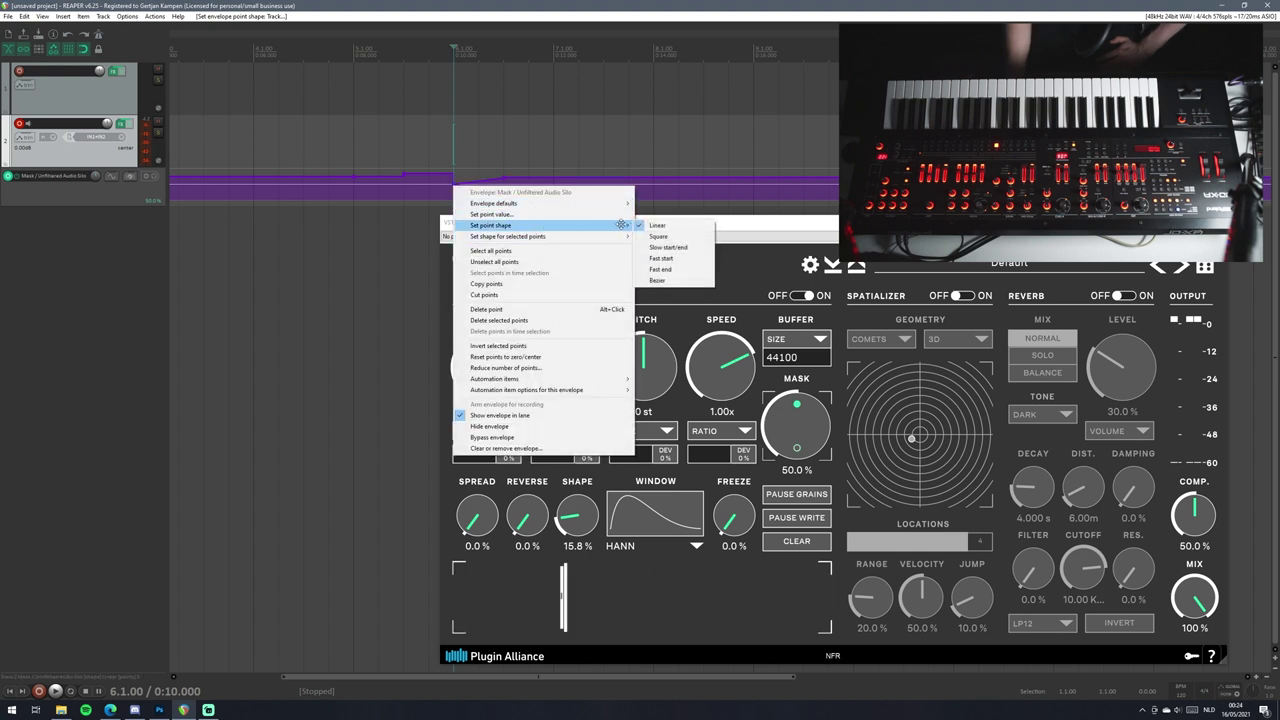
{"action": "left_click", "coordinate": [676, 241]}
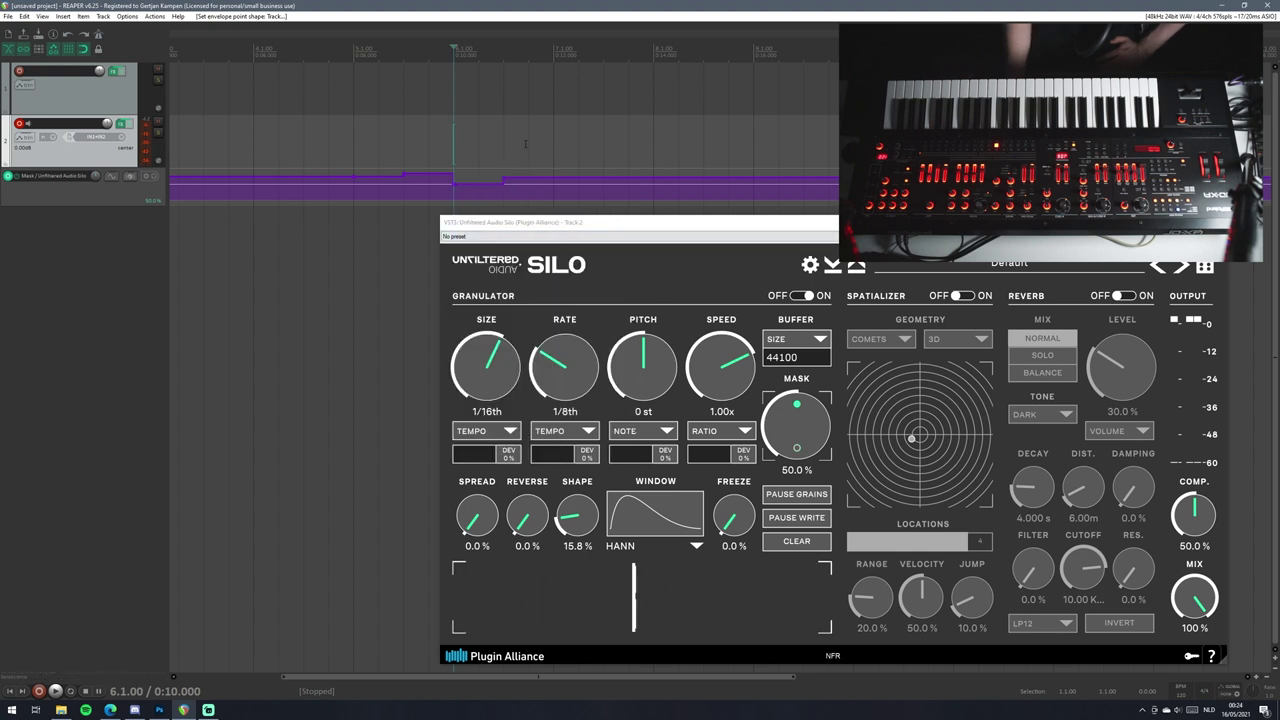
Select the time range from 5.1.00 to 7.1.00 and play it on repeat to audition the Mask automation.
{"action": "left_click_drag", "start_coordinate": [354, 58], "coordinate": [553, 60]}
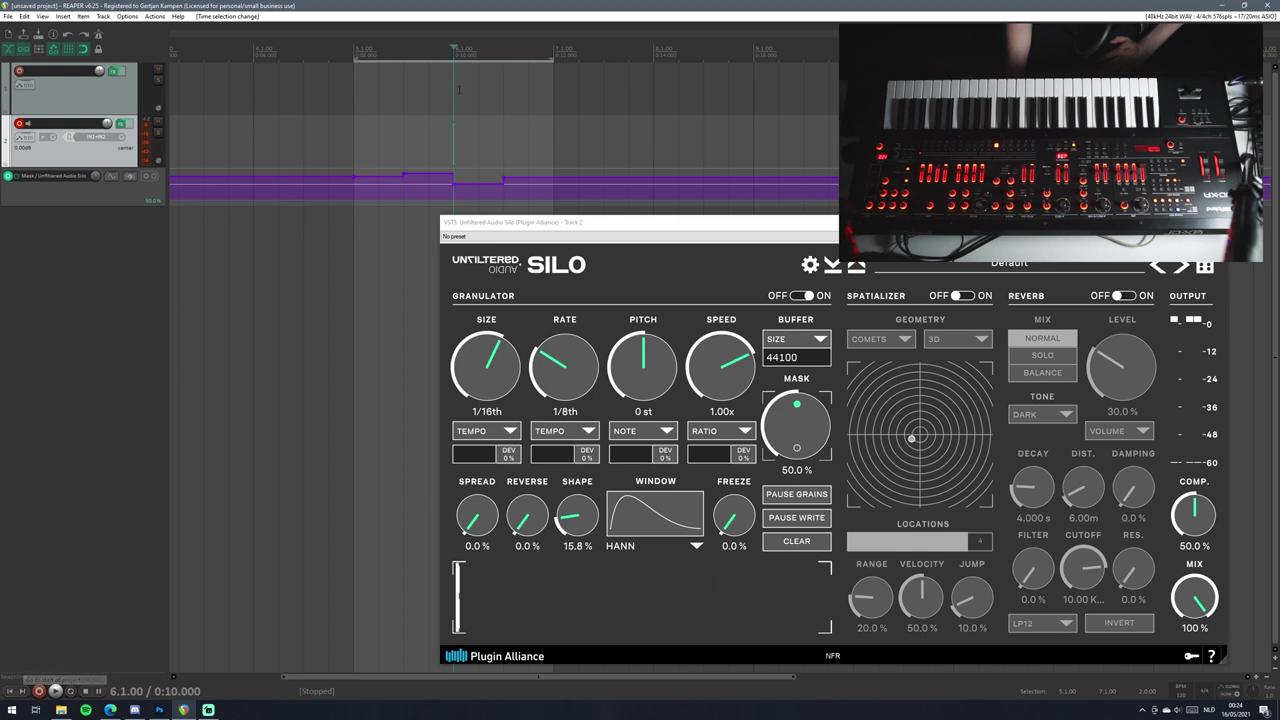
{"action": "left_click", "coordinate": [370, 112]}
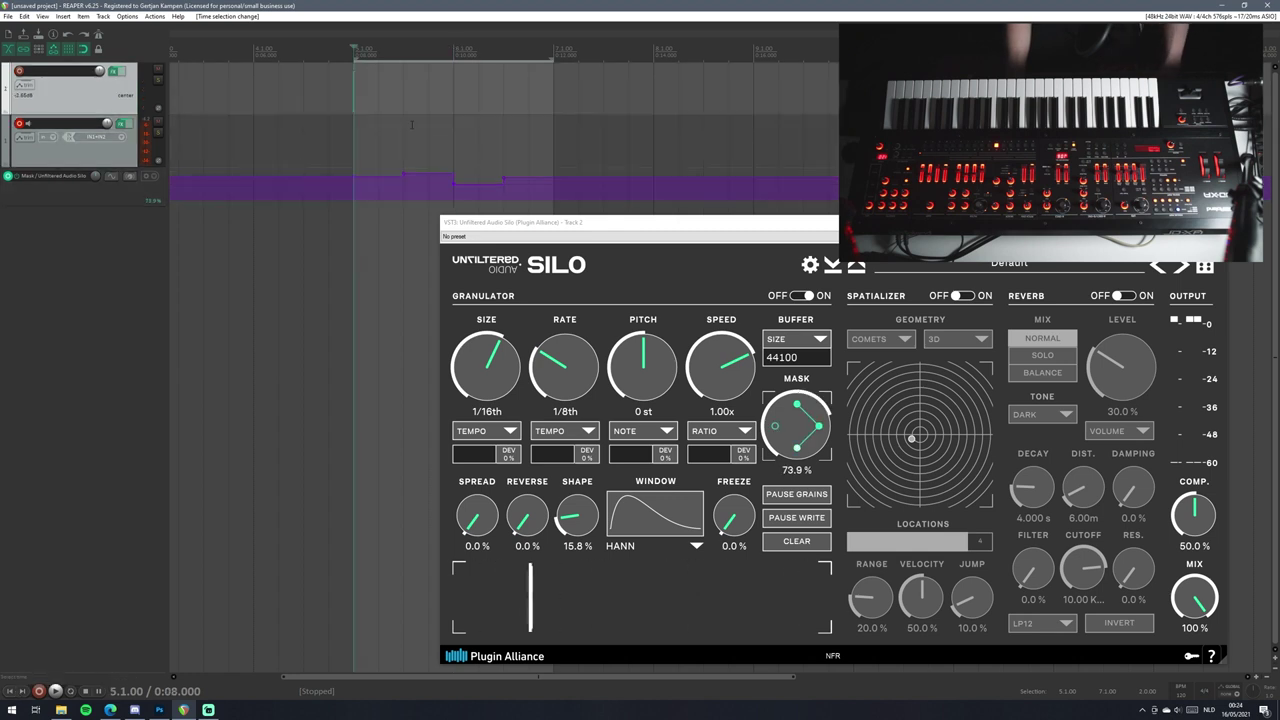
{"action": "key", "text": "space"}
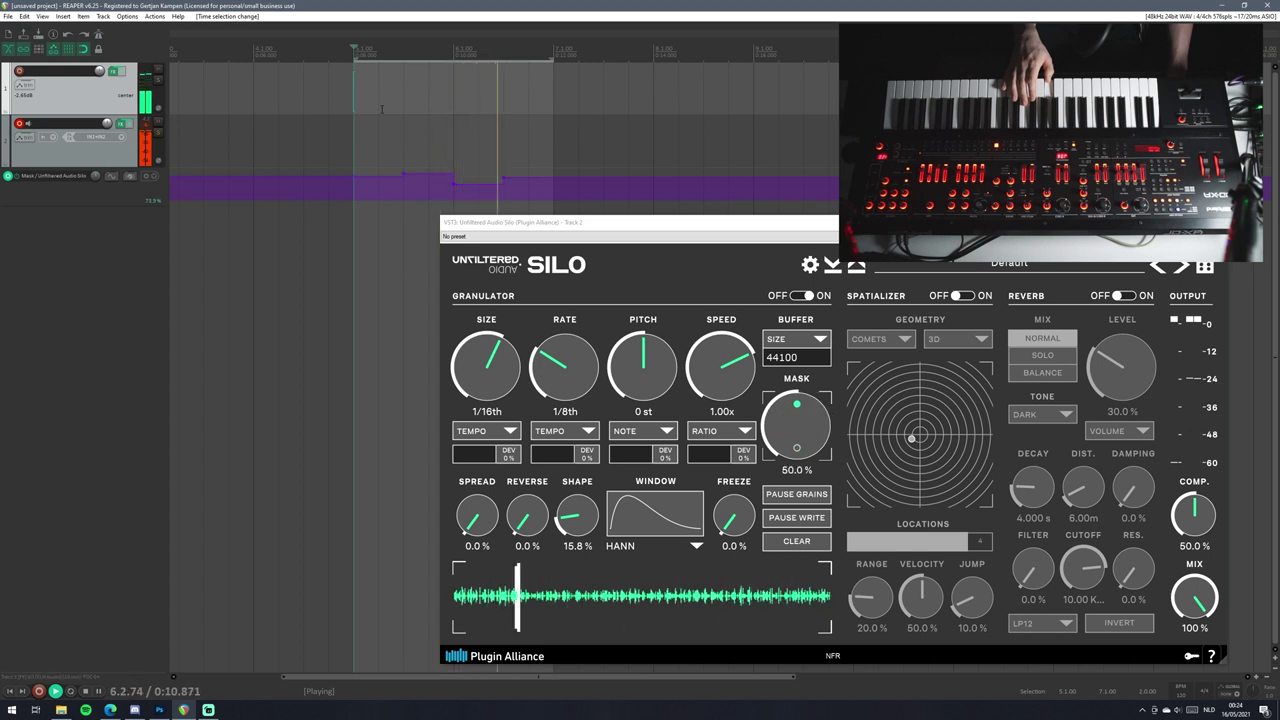
{"action": "key", "text": "space"}
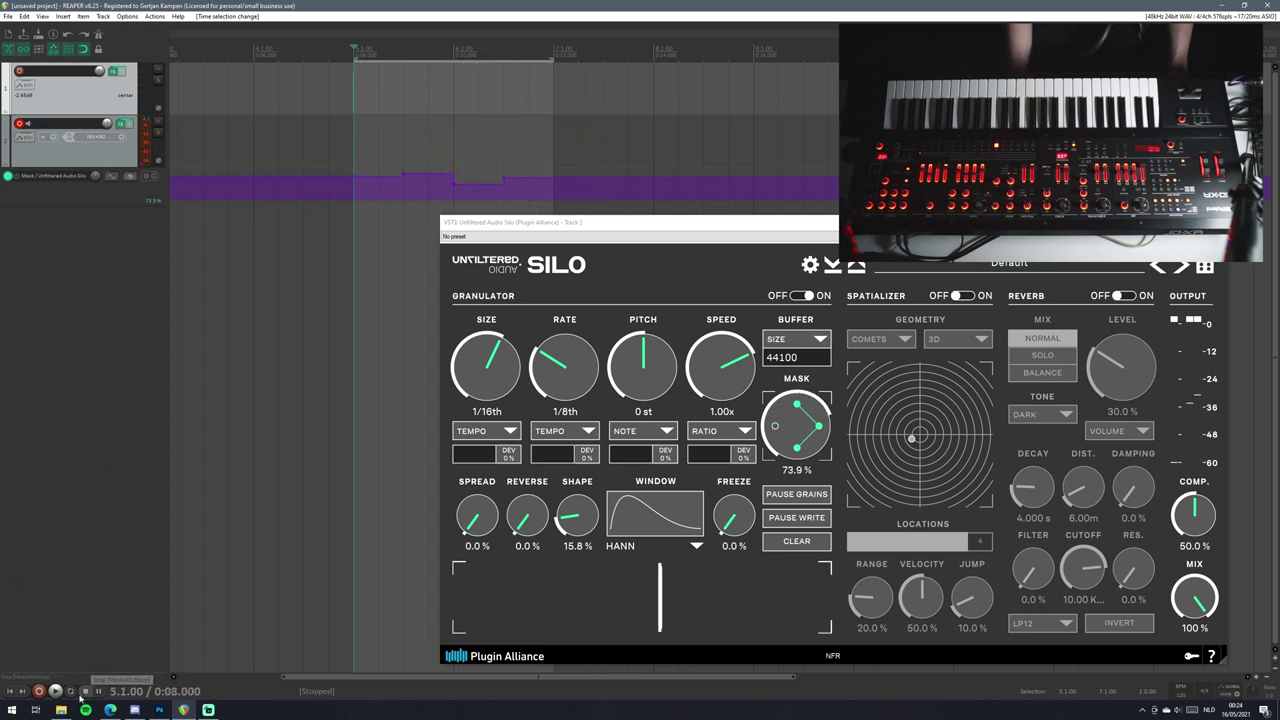
{"action": "key", "text": "space"}
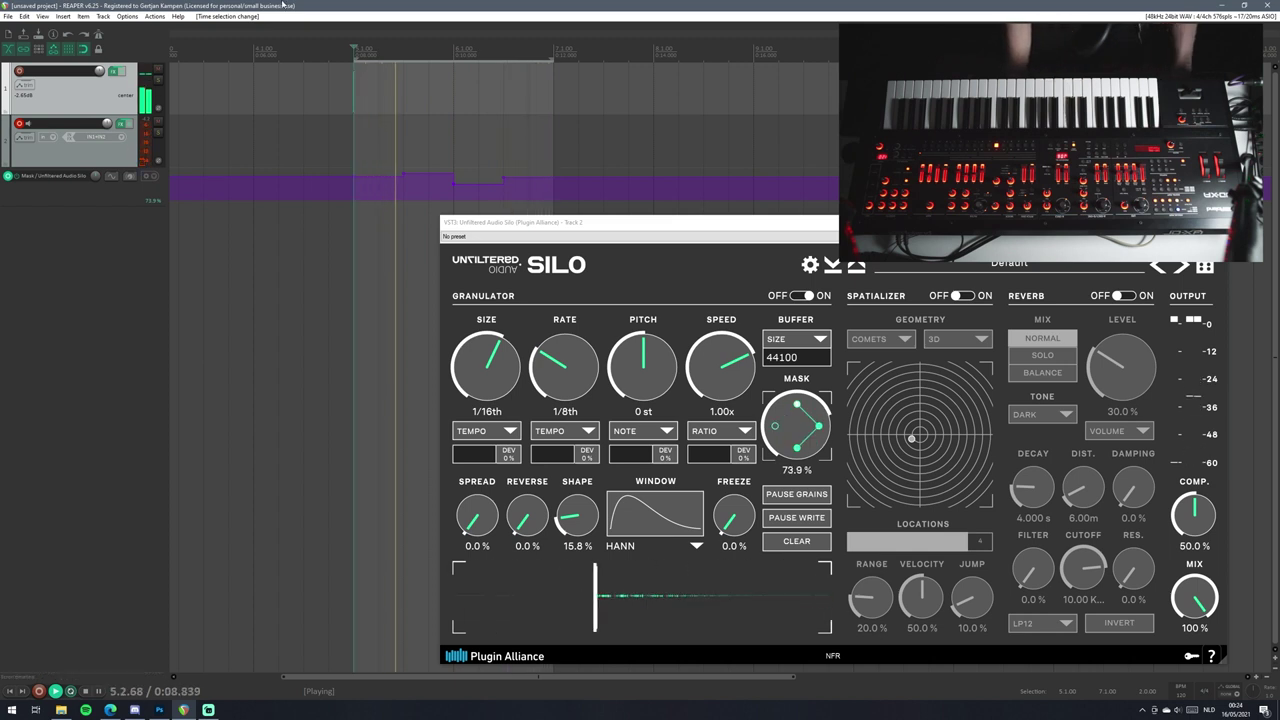
{"action": "key", "text": "space"}
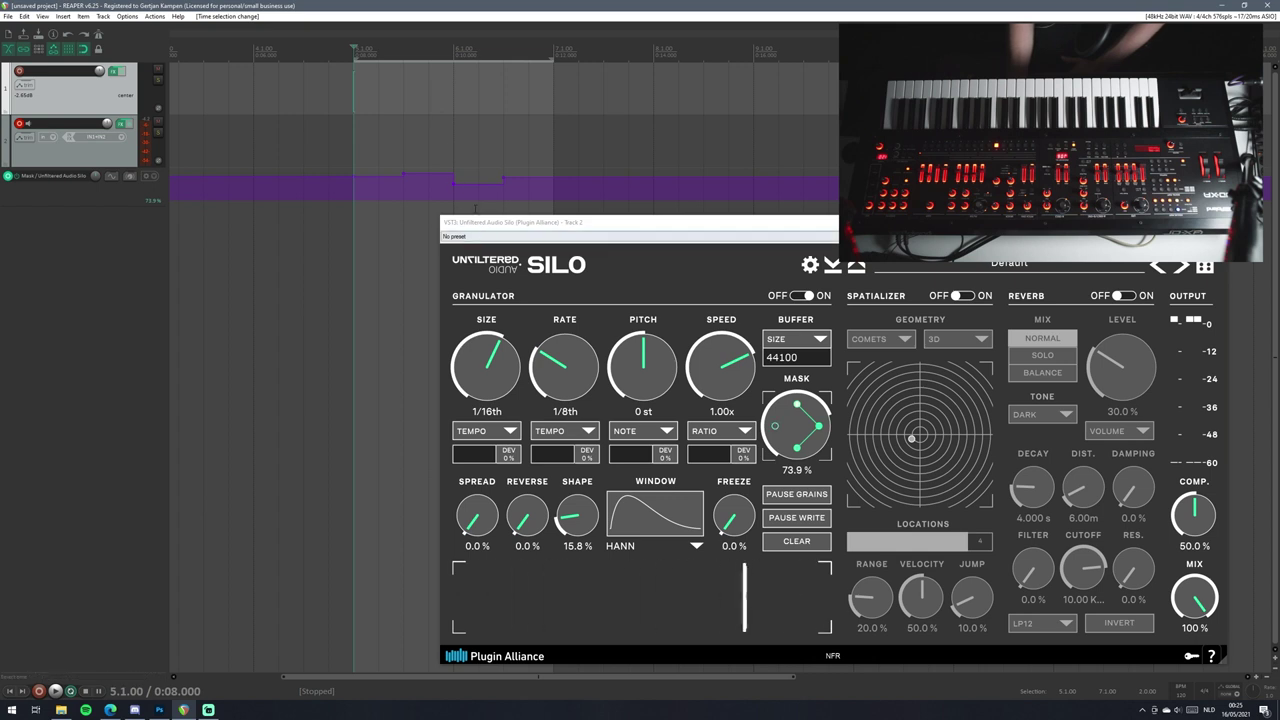
Lower the Mask envelope point at 6.1.00 to about 36 % and nudge the point at 5.3.00 slightly higher.
{"action": "left_click_drag", "start_coordinate": [451, 183], "coordinate": [459, 195]}
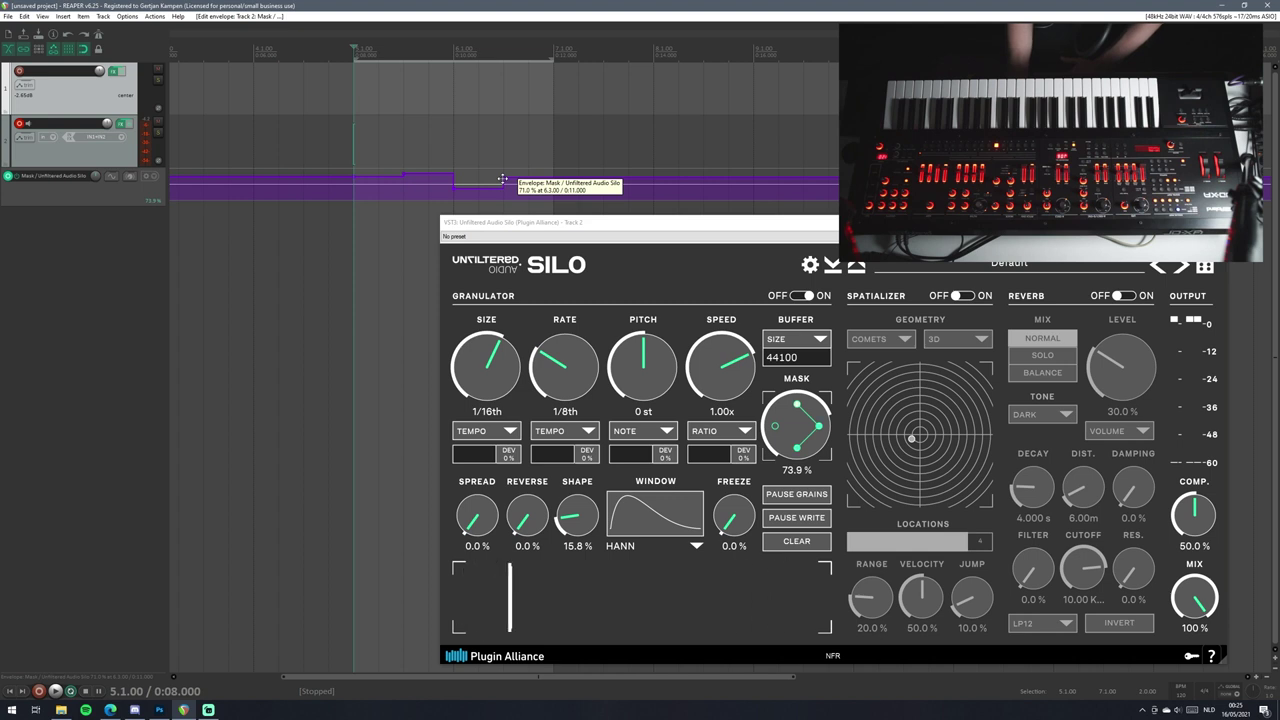
{"action": "left_click_drag", "start_coordinate": [402, 172], "coordinate": [405, 170]}
Set the granulator's Reverse to 25.0 %, Spread to 9.7 % and Freeze to 10.5 %, and audition the loop.
{"action": "left_click", "coordinate": [598, 228]}
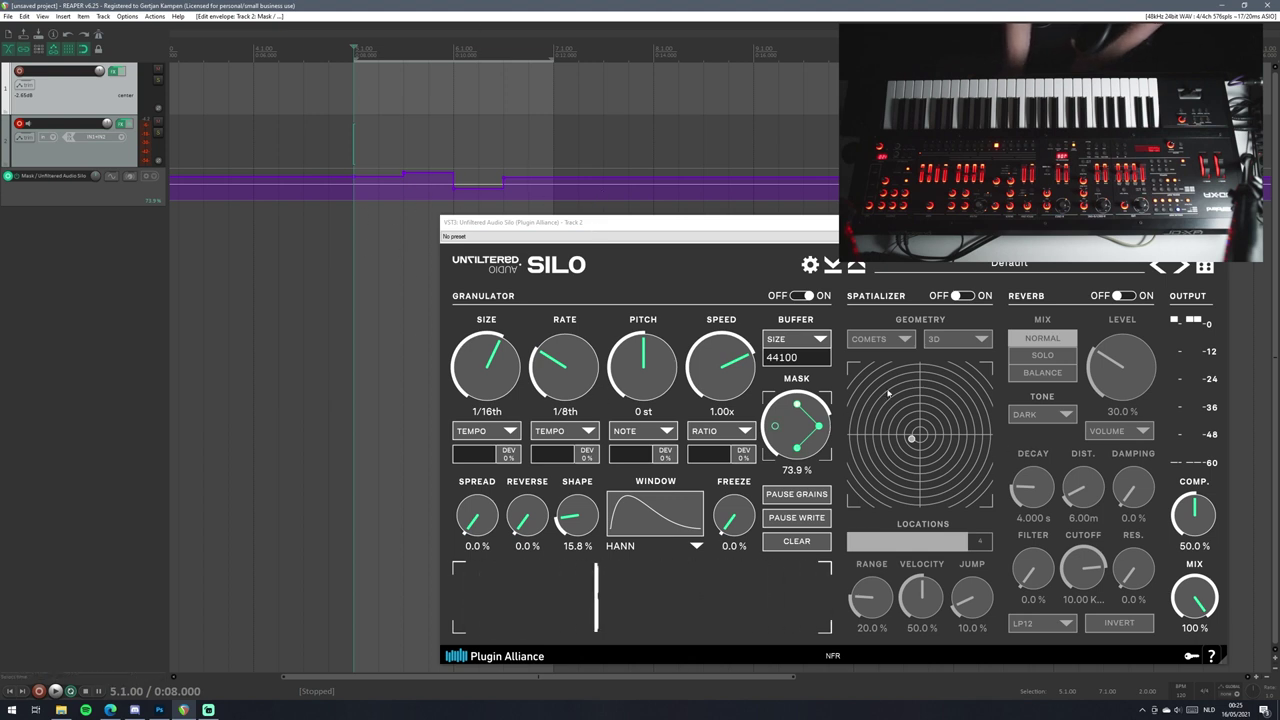
{"action": "left_click", "coordinate": [540, 519]}
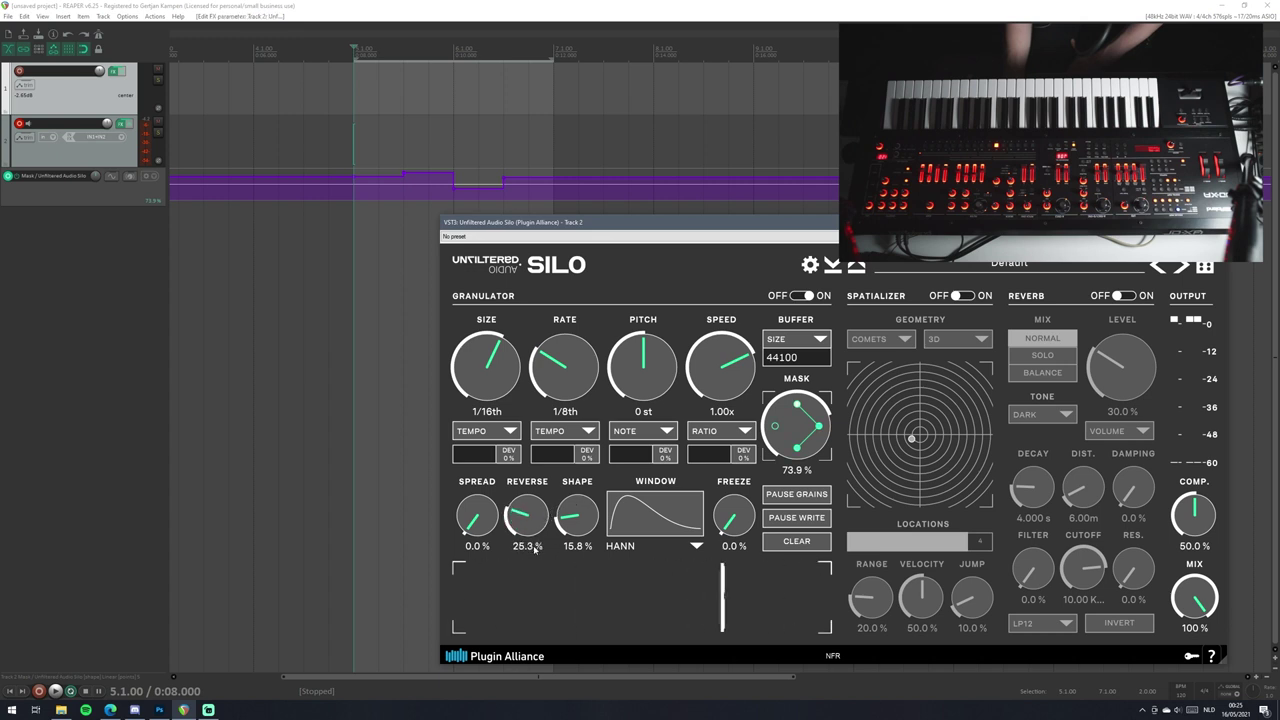
{"action": "double_click", "coordinate": [540, 547]}
{"action": "type", "text": "25.8"}
{"action": "key", "text": "Return"}
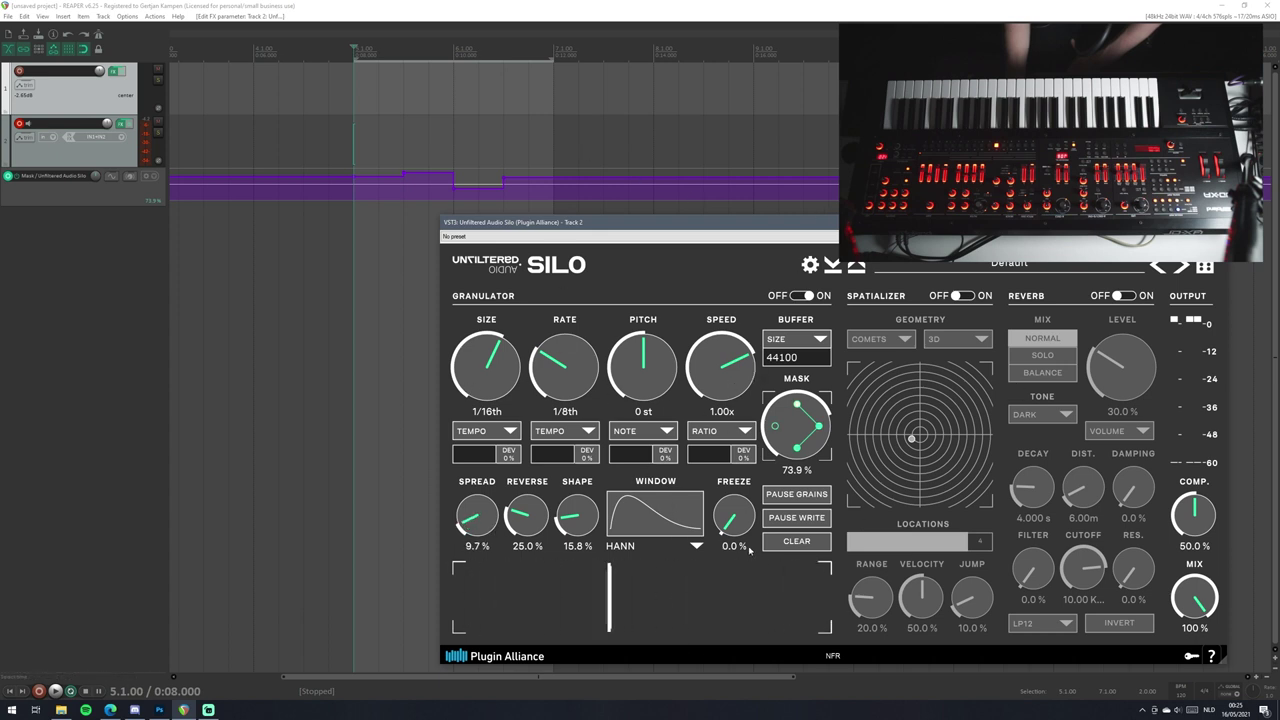
{"action": "left_click_drag", "start_coordinate": [743, 528], "coordinate": [747, 528]}
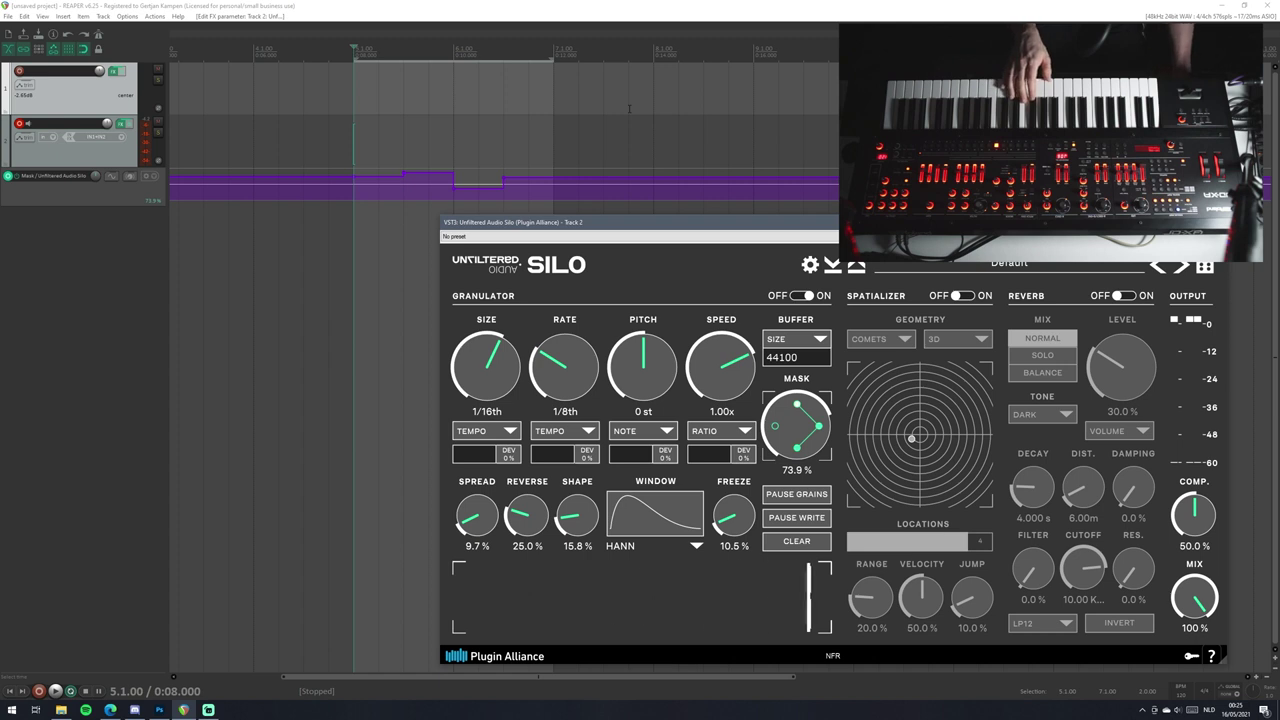
{"action": "key", "text": "space"}
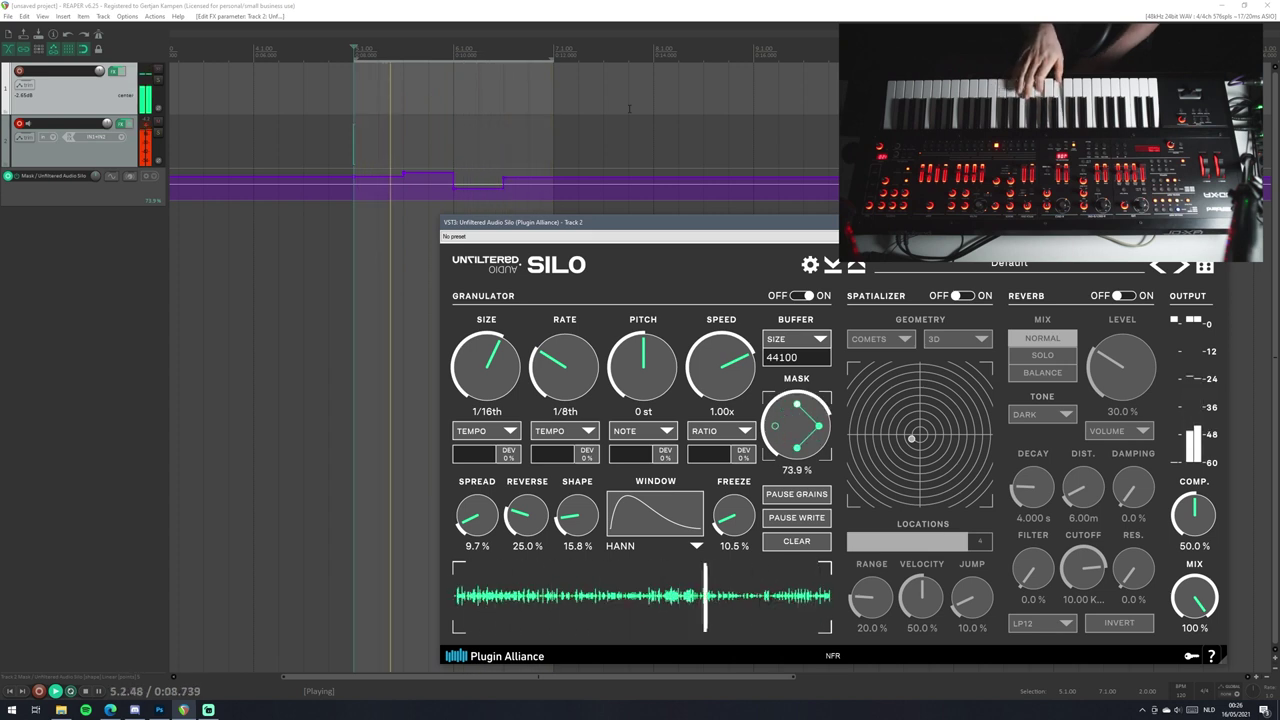
{"action": "key", "text": "space"}
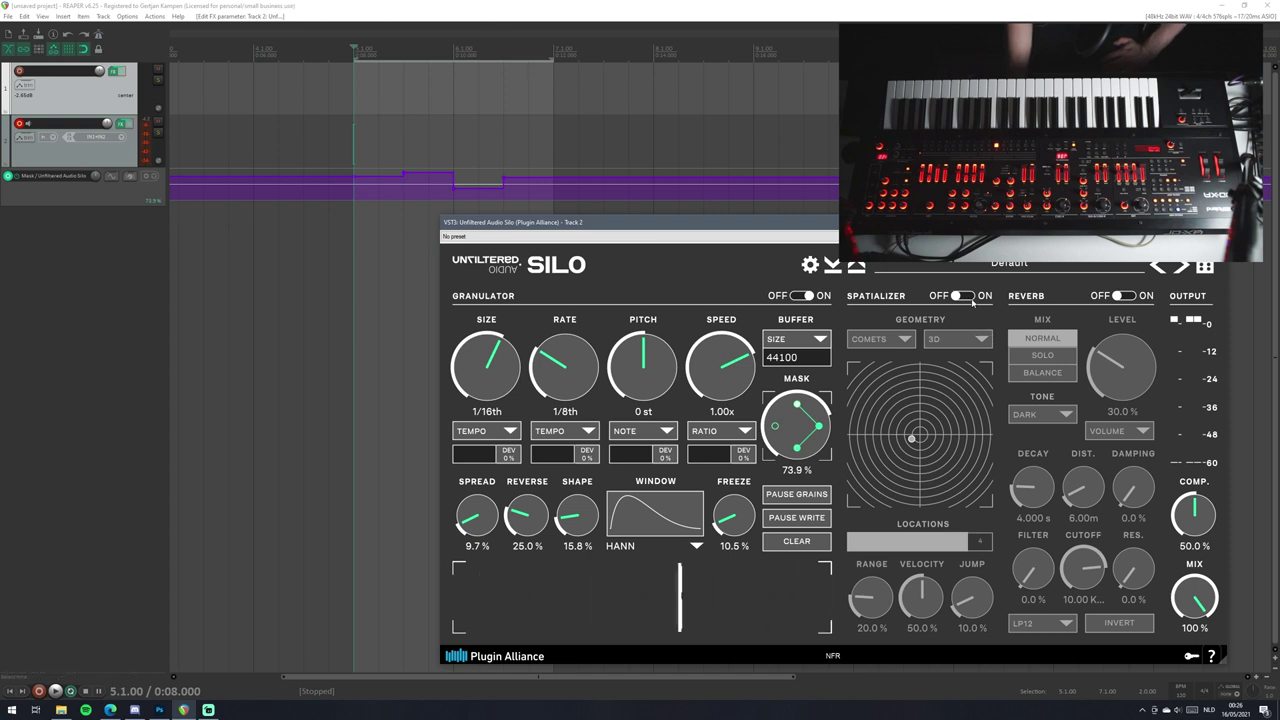
Turn on the Spatializer with the Stars geometry in 3D mode, Range at 71.6 % and Velocity at 62.5 %.
{"action": "left_click", "coordinate": [969, 298]}
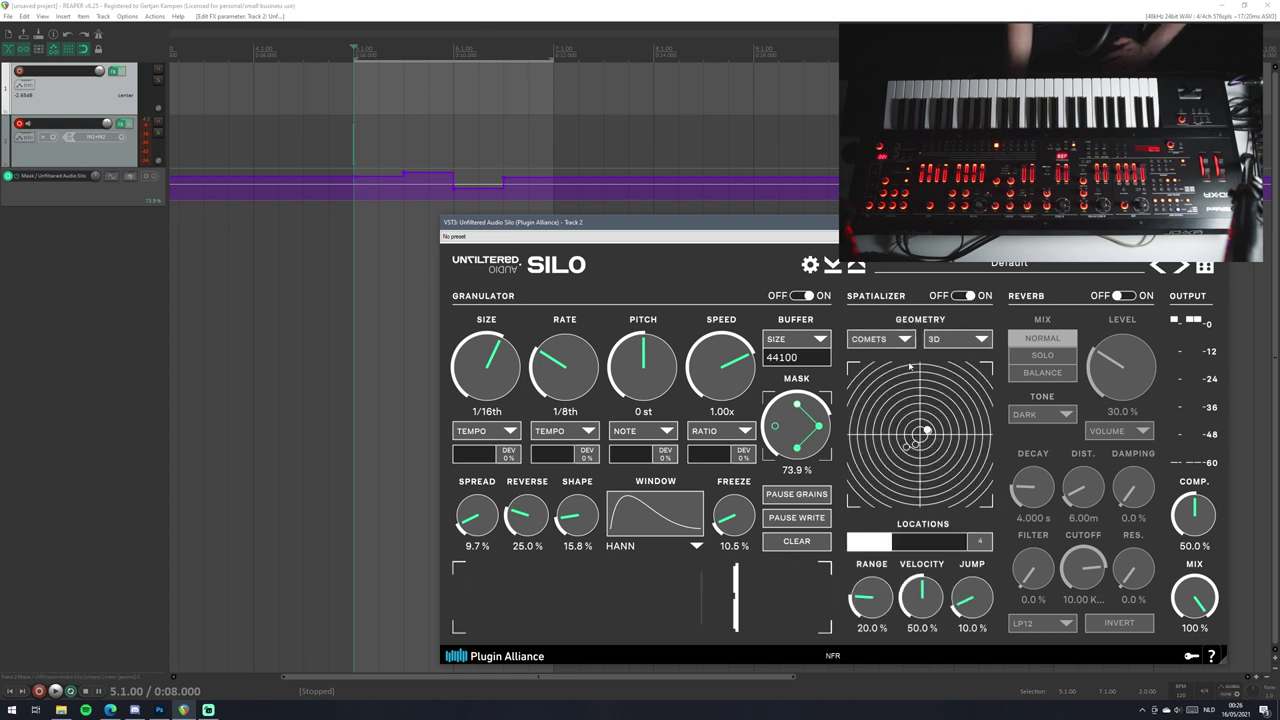
{"action": "left_click", "coordinate": [905, 341]}
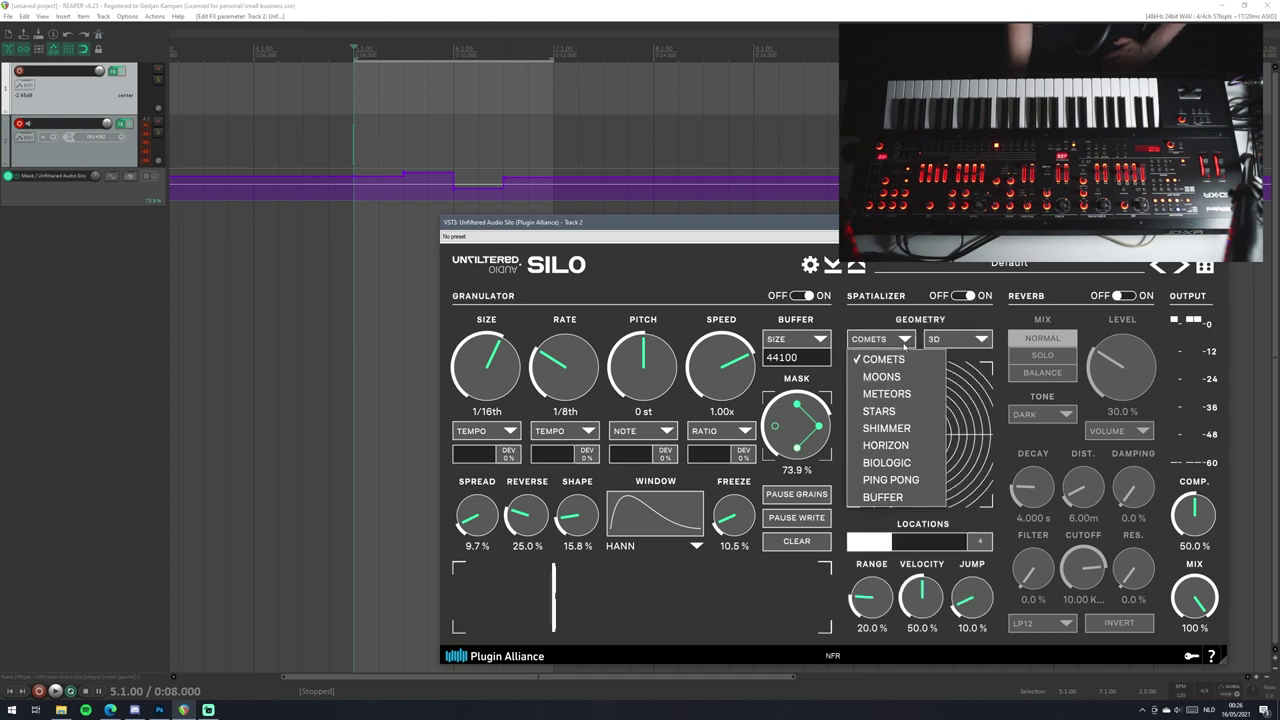
{"action": "left_click", "coordinate": [898, 412]}
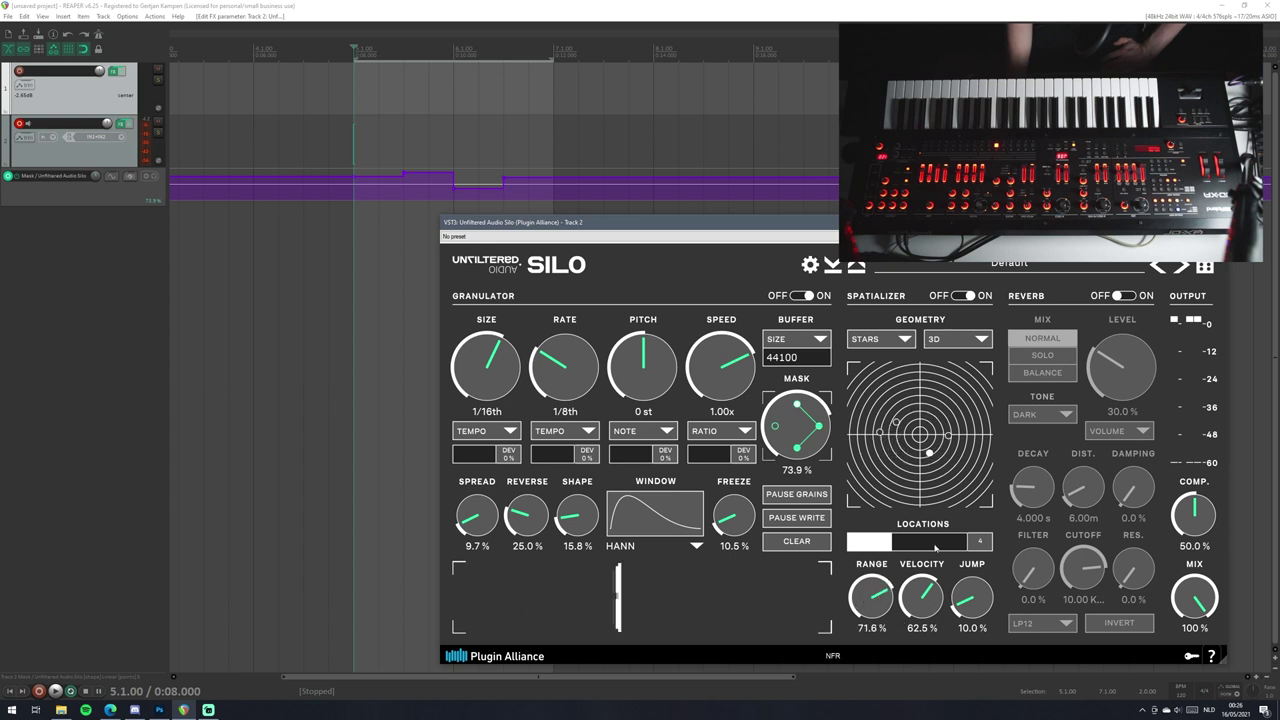
{"action": "left_click", "coordinate": [951, 347]}
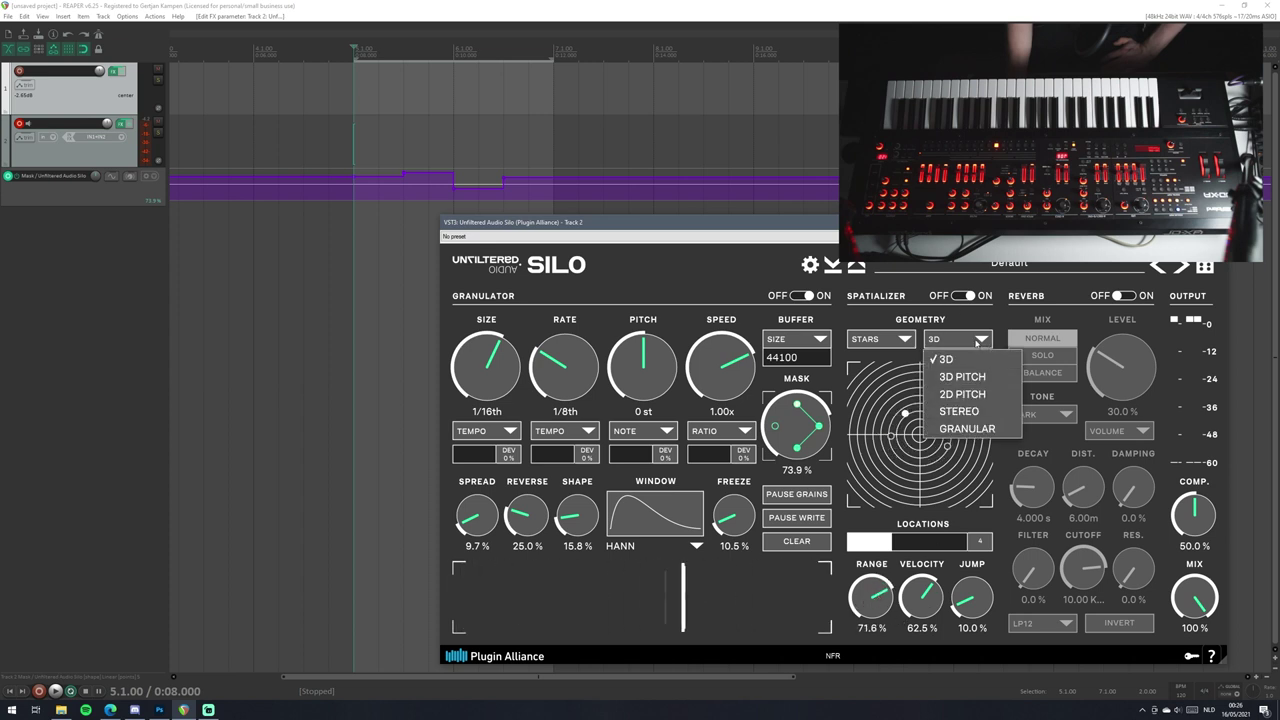
{"action": "left_click", "coordinate": [951, 347]}
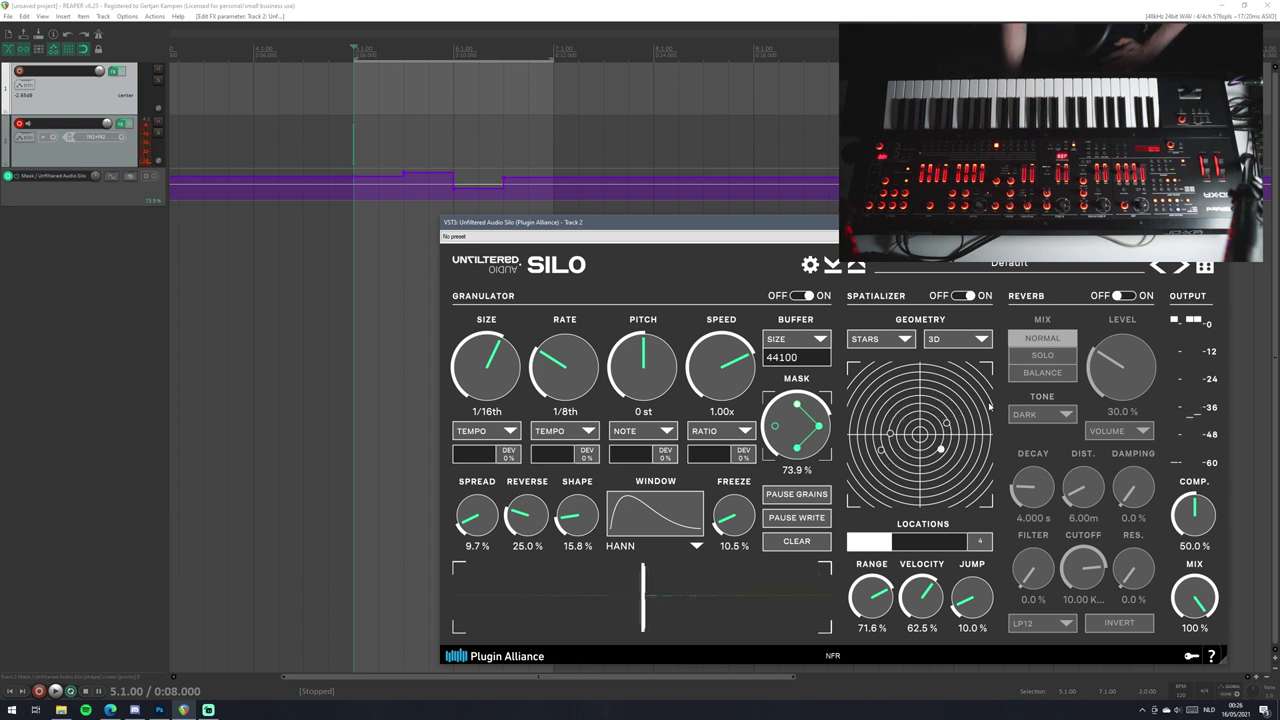
Turn on the Reverb, with its mix set to Balance and its level mode to Chance.
{"action": "left_click", "coordinate": [1126, 300]}
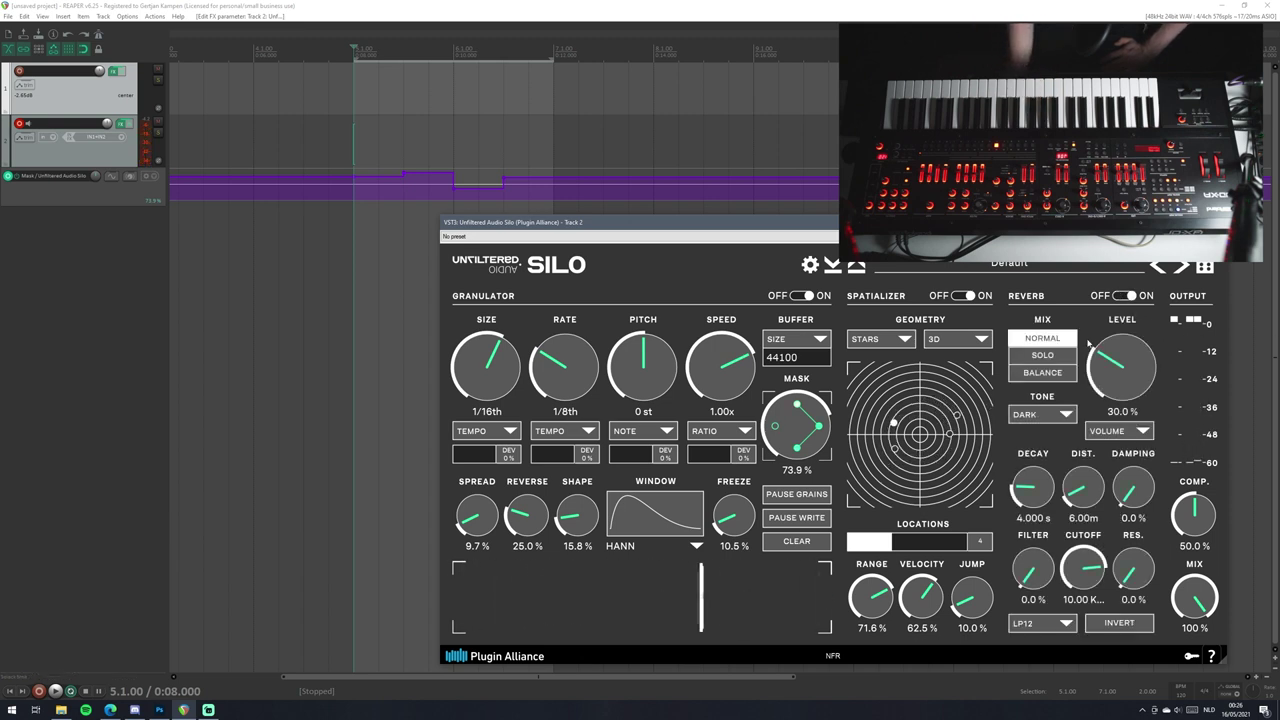
{"action": "left_click", "coordinate": [1045, 374]}
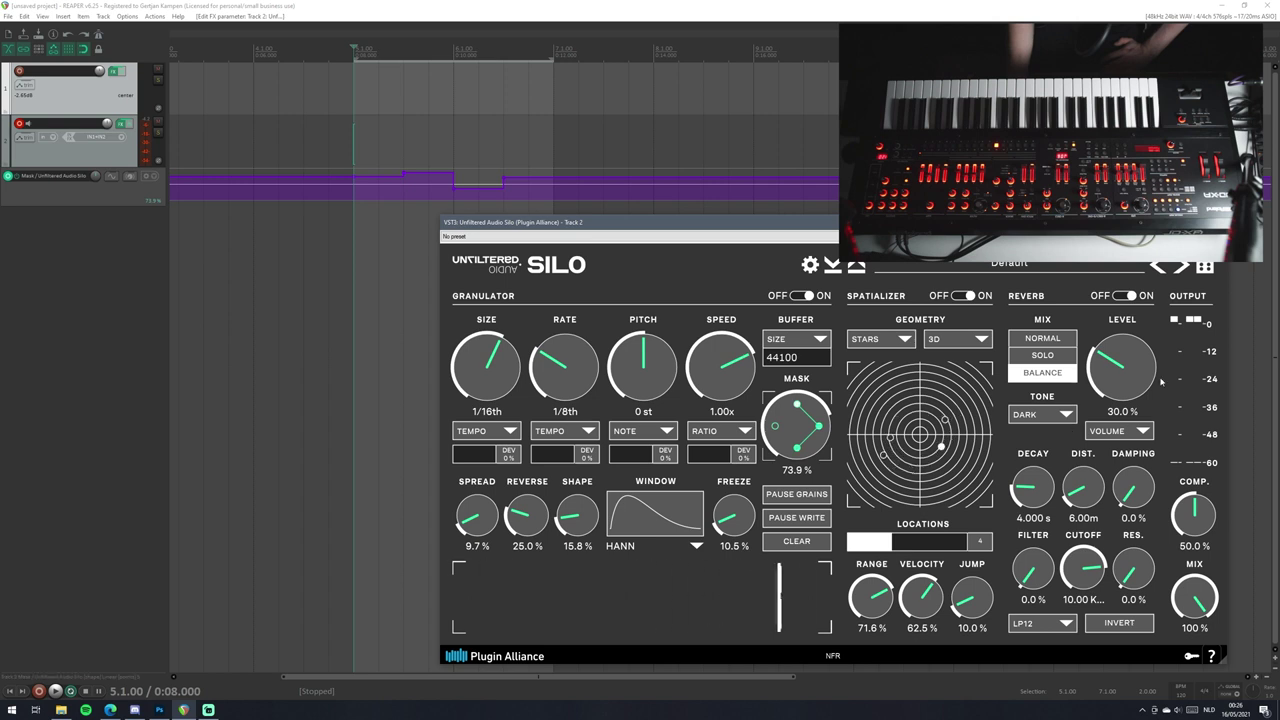
{"action": "left_click", "coordinate": [1118, 431]}
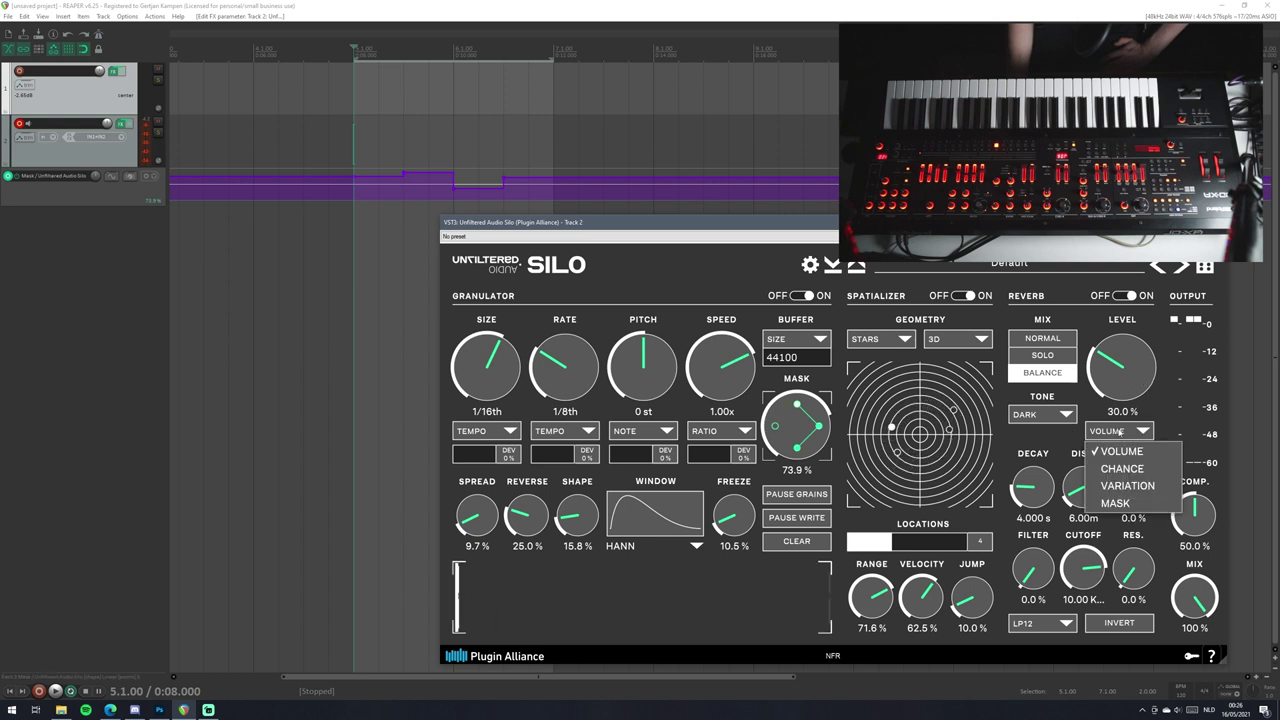
{"action": "left_click", "coordinate": [1148, 476]}
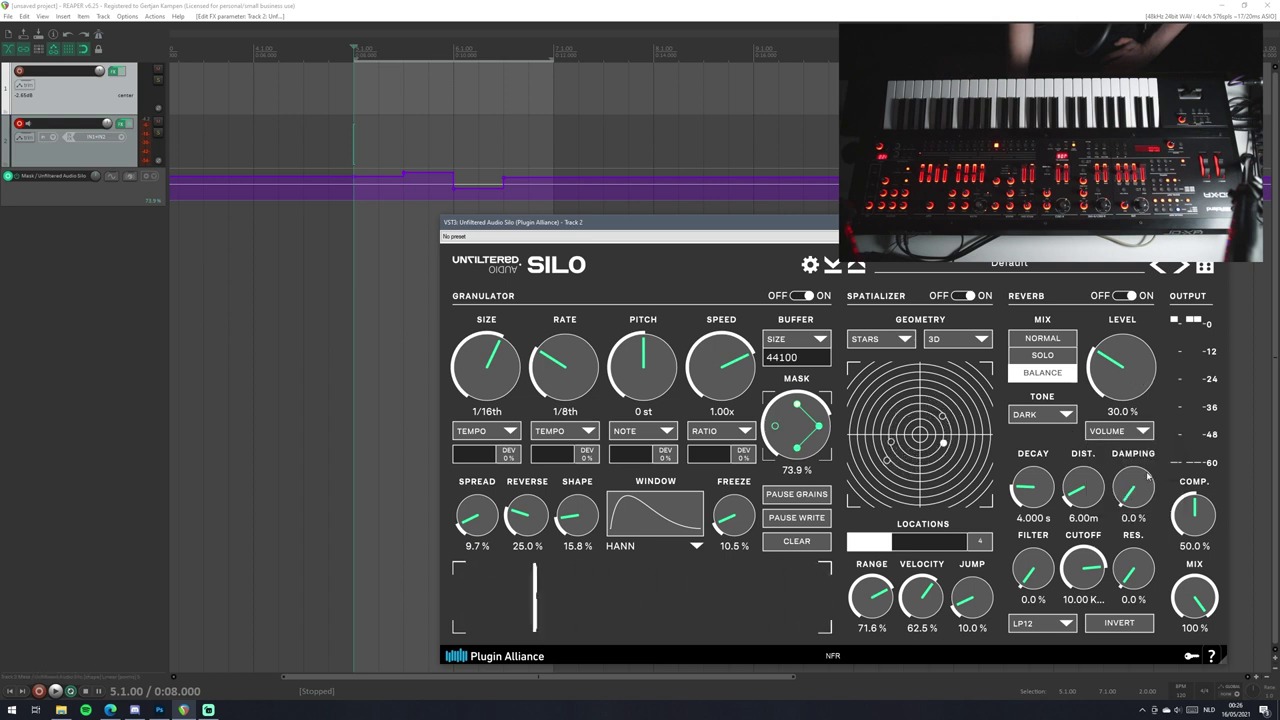
Set the reverb tone to Nebula, with Decay 2.628 s, Dist. 28.5m and Level 23.1 %.
{"action": "left_click", "coordinate": [1067, 425]}
{"action": "left_click", "coordinate": [1056, 512]}
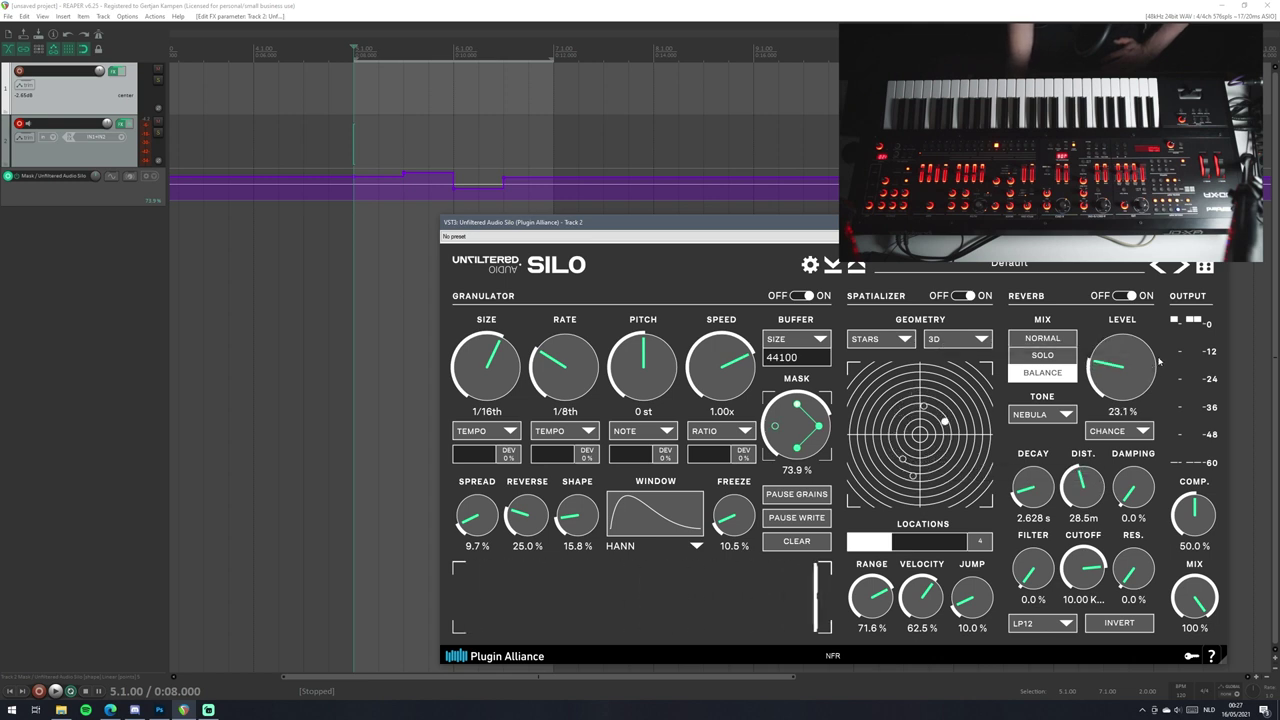
{"action": "left_click_drag", "start_coordinate": [1122, 345], "coordinate": [1122, 335]}
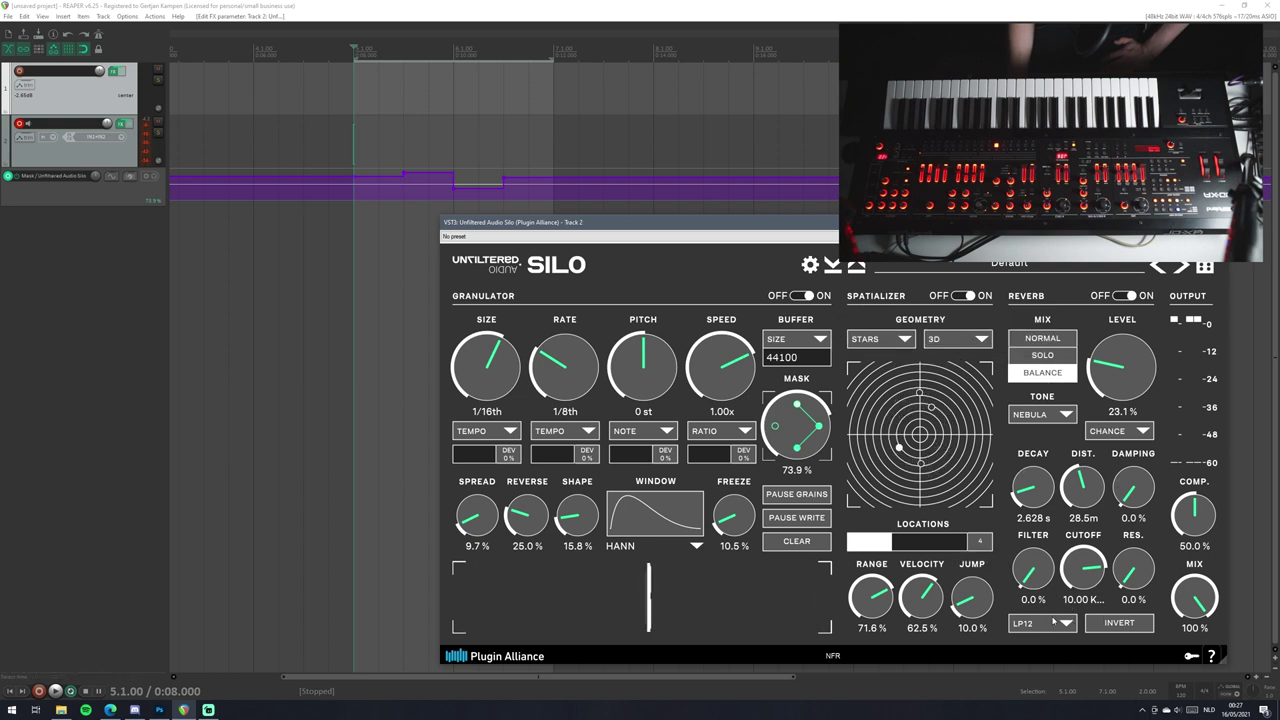
Set the reverb filter type to HP12, with Cutoff at 80.5 Hz and Filter at 39.8 %.
{"action": "left_click", "coordinate": [1052, 621]}
{"action": "left_click", "coordinate": [1040, 379]}
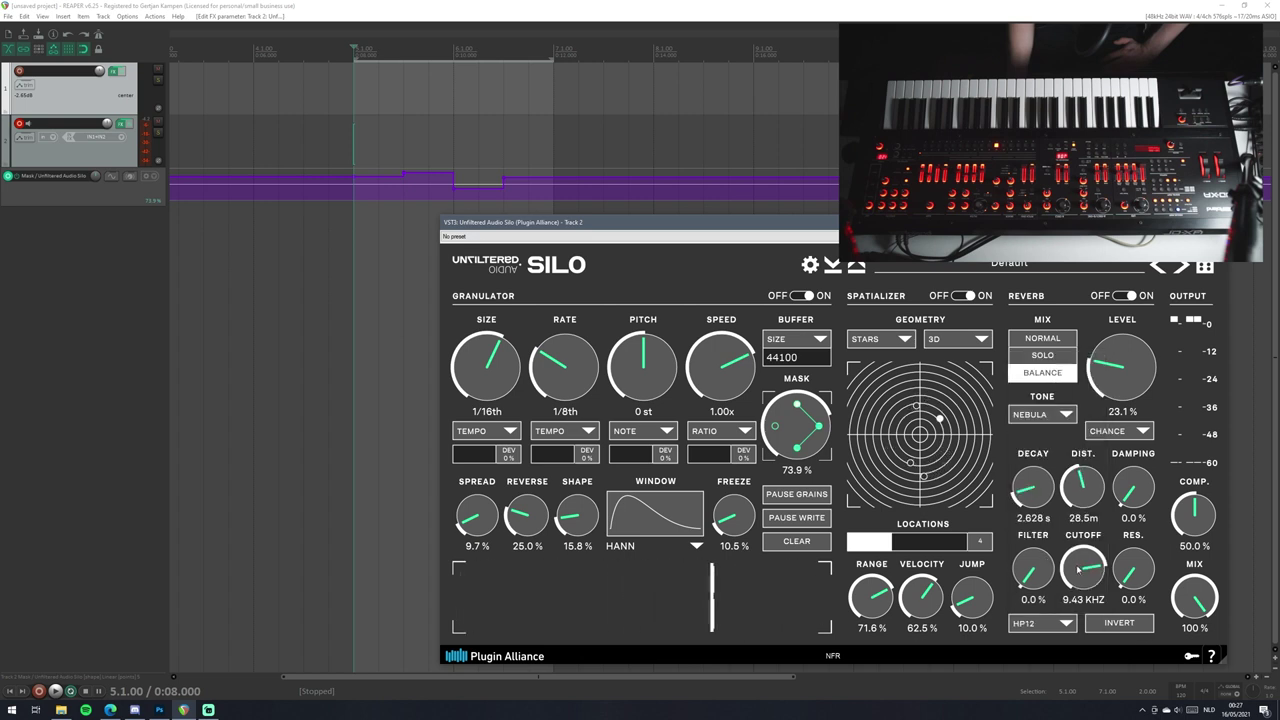
{"action": "left_click_drag", "start_coordinate": [1078, 569], "coordinate": [1019, 638]}
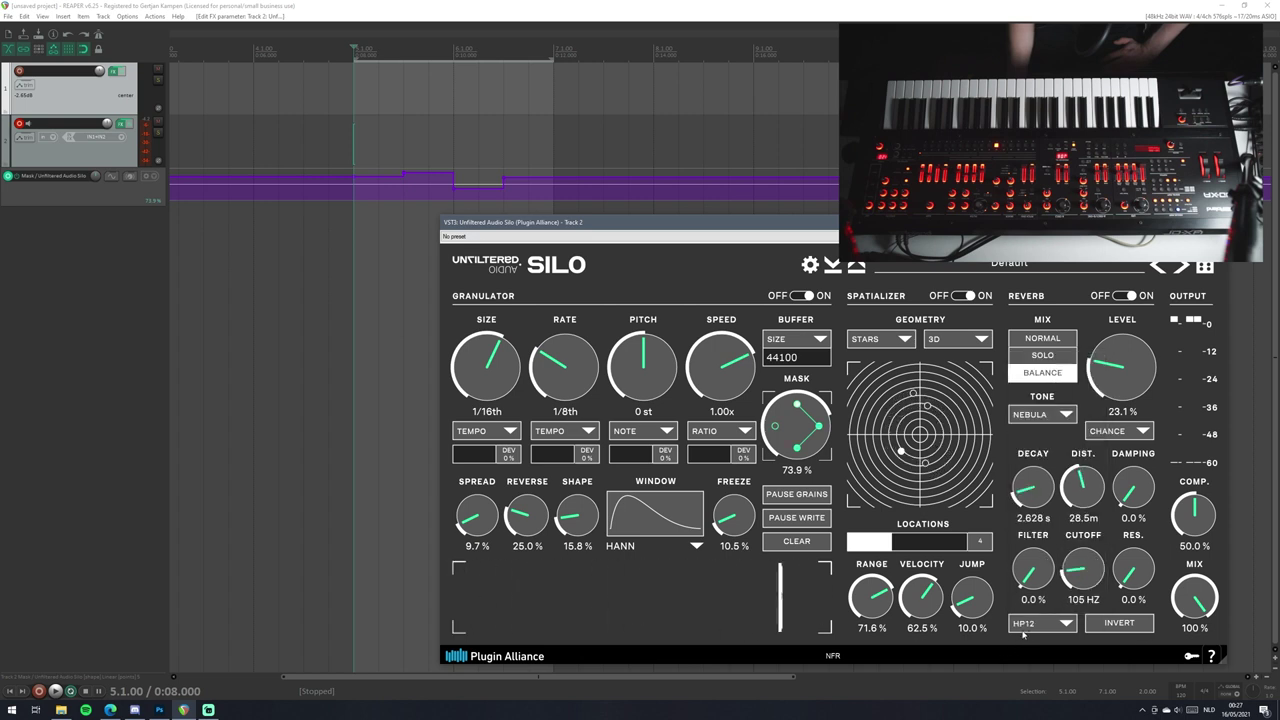
{"action": "left_click_drag", "start_coordinate": [1046, 577], "coordinate": [1080, 560]}
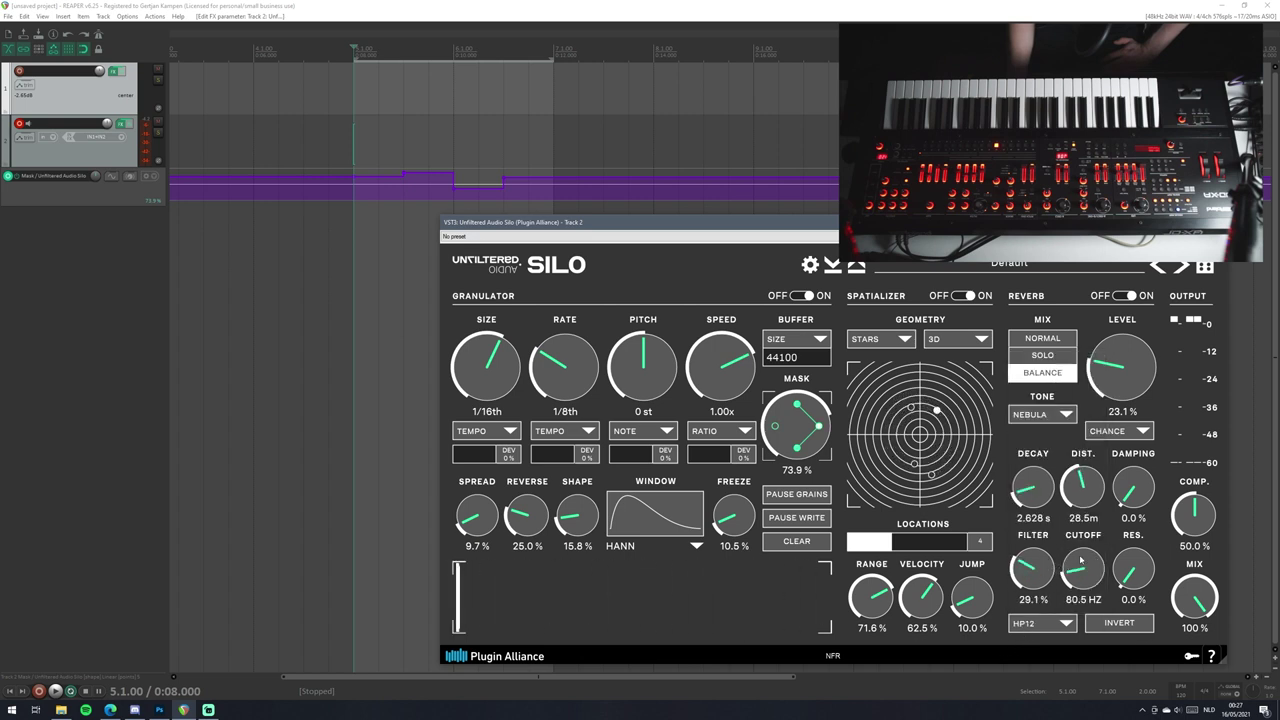
Play the looped range to audition the spatializer and reverb settings, and stop playback.
{"action": "left_click", "coordinate": [333, 5]}
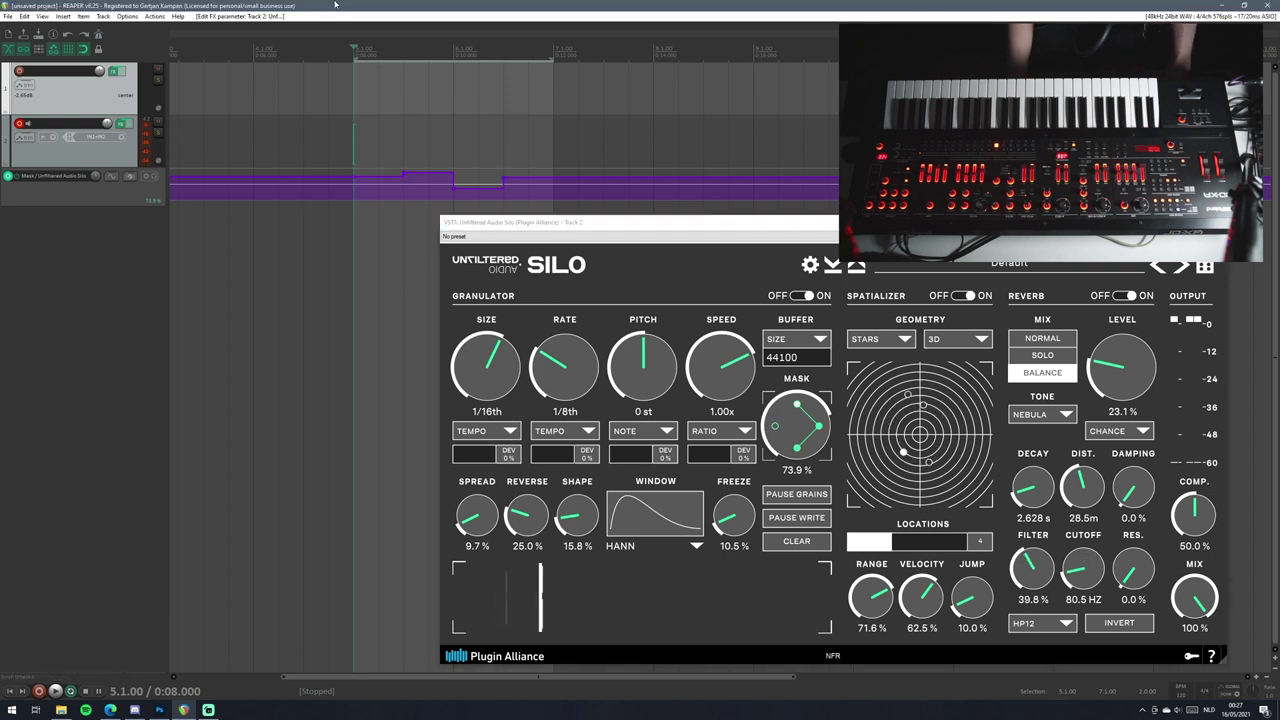
{"action": "key", "text": "space"}
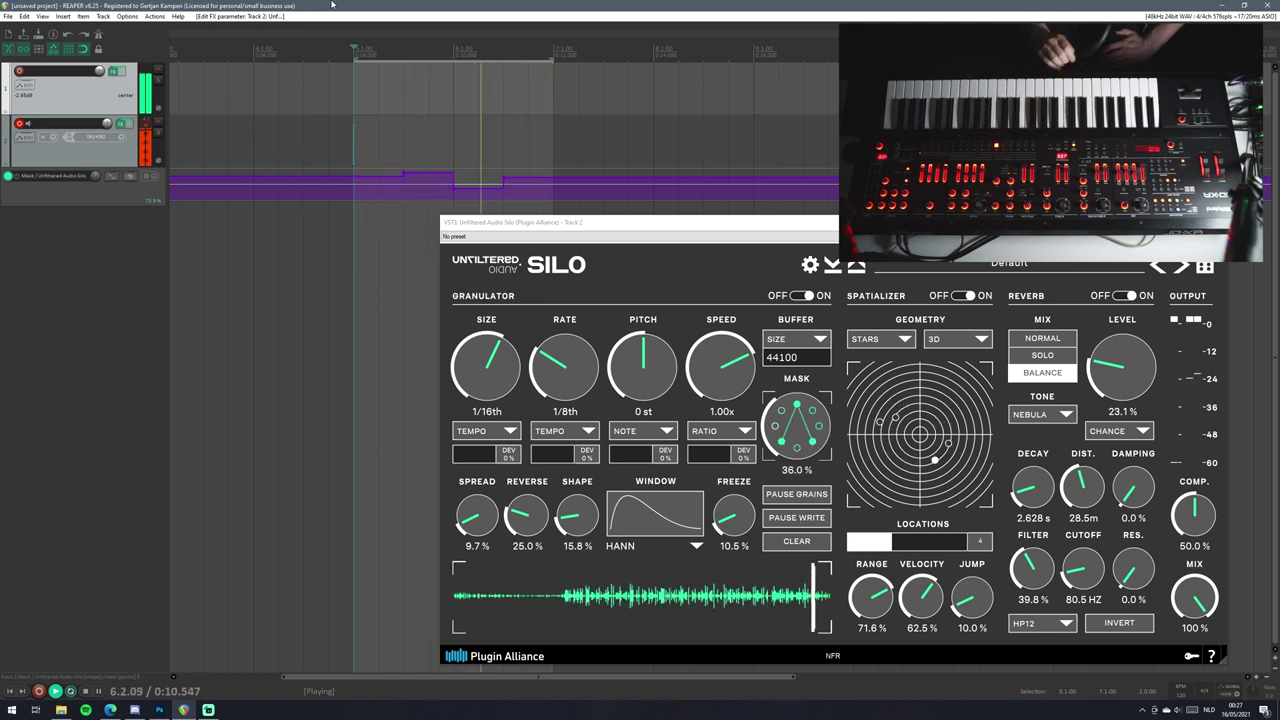
{"action": "key", "text": "space"}
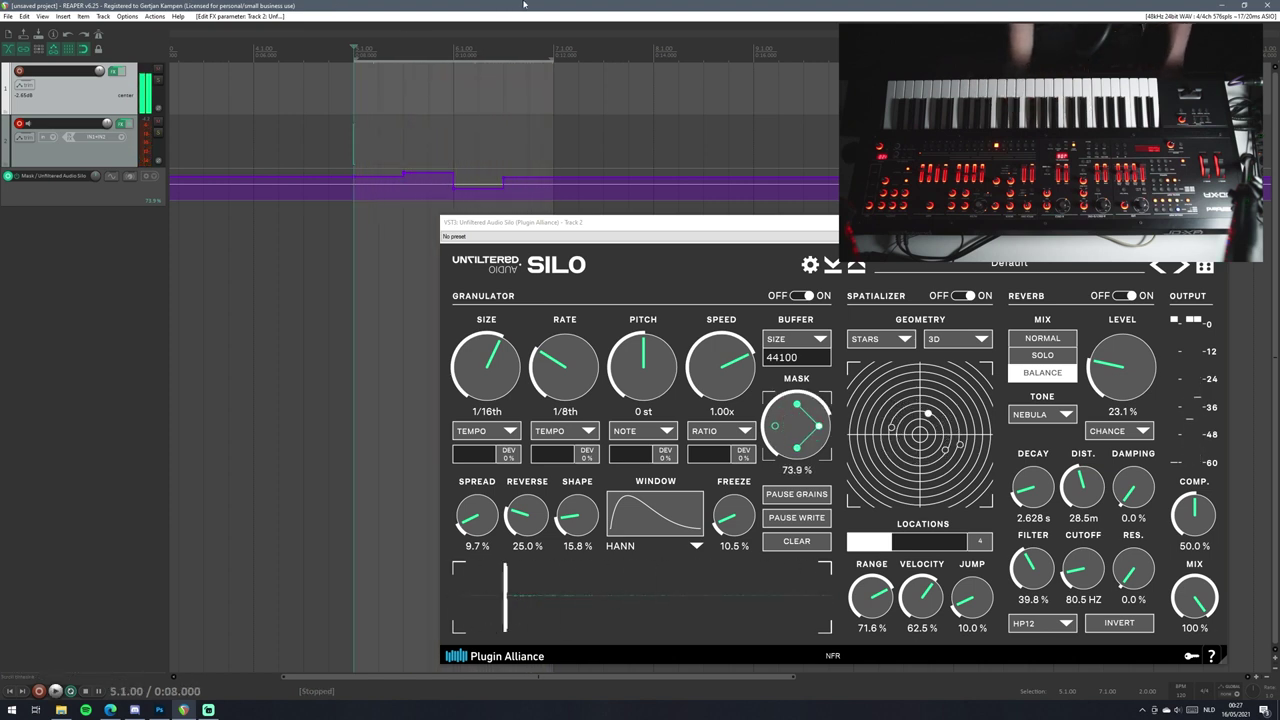
Set the reverb level mode to Variation with Level 37.7 %, Decay 3.848 s, Dist. 30.8m and Damping 8.9 %, and Comp. to 58.7 %.
{"action": "left_click", "coordinate": [1112, 430]}
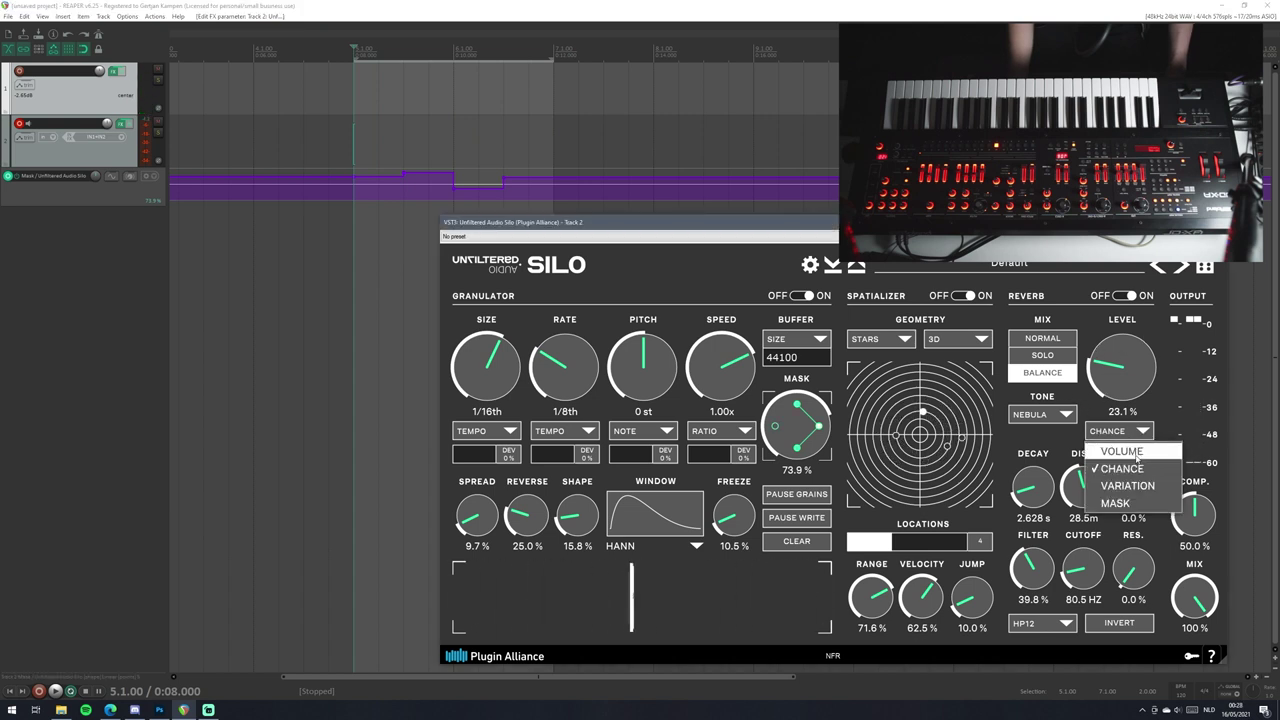
{"action": "left_click", "coordinate": [1127, 487]}
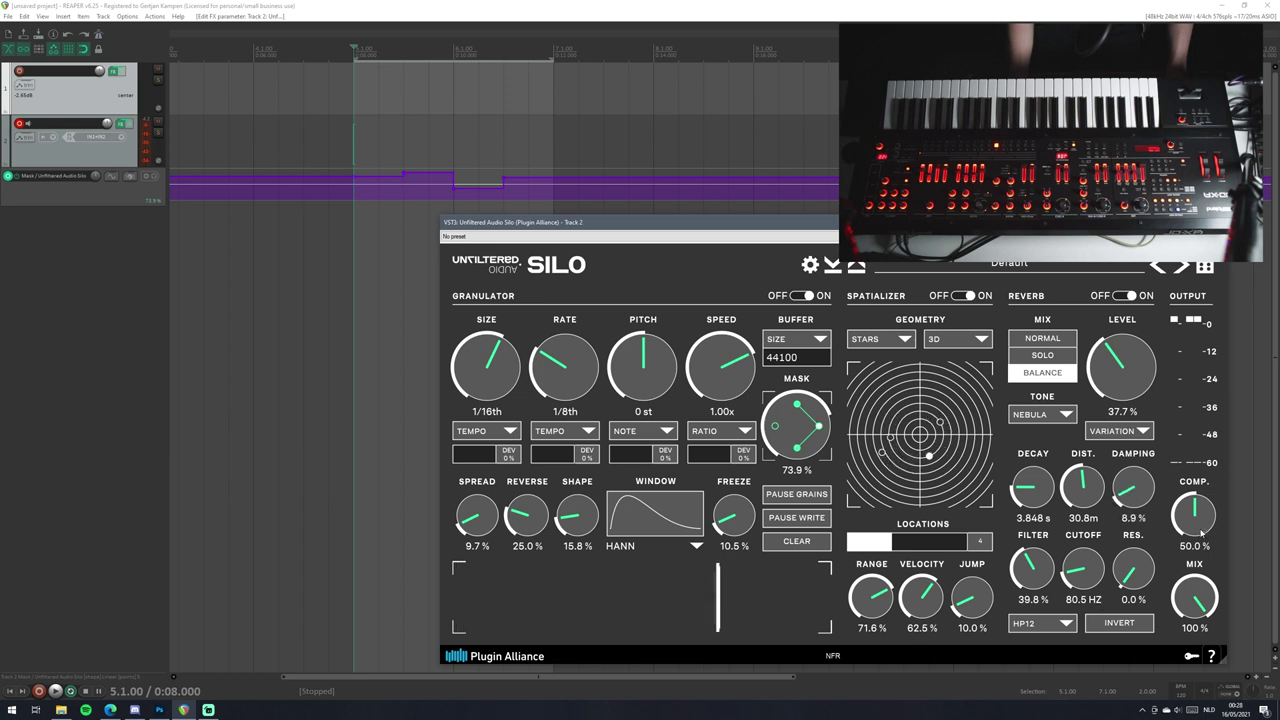
{"action": "left_click_drag", "start_coordinate": [1201, 533], "coordinate": [1220, 515]}
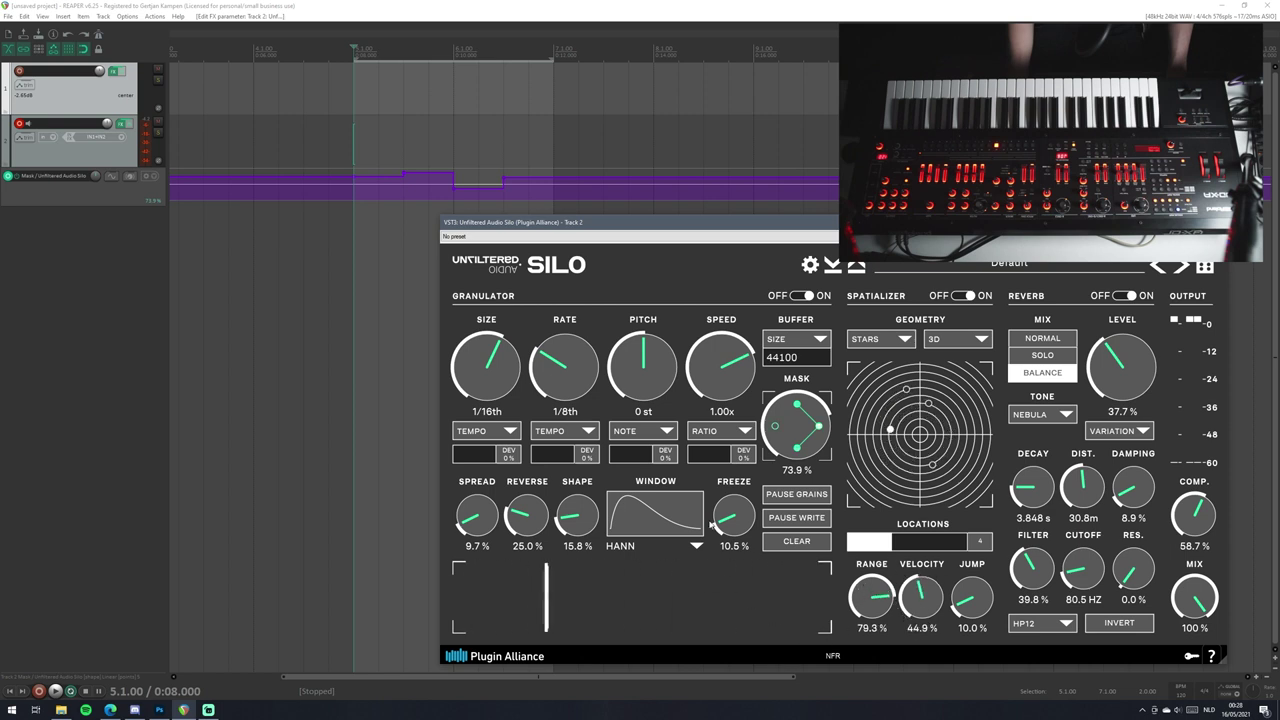
Play the looped range to audition the reverb variation and compression, and stop playback.
{"action": "key", "text": "space"}
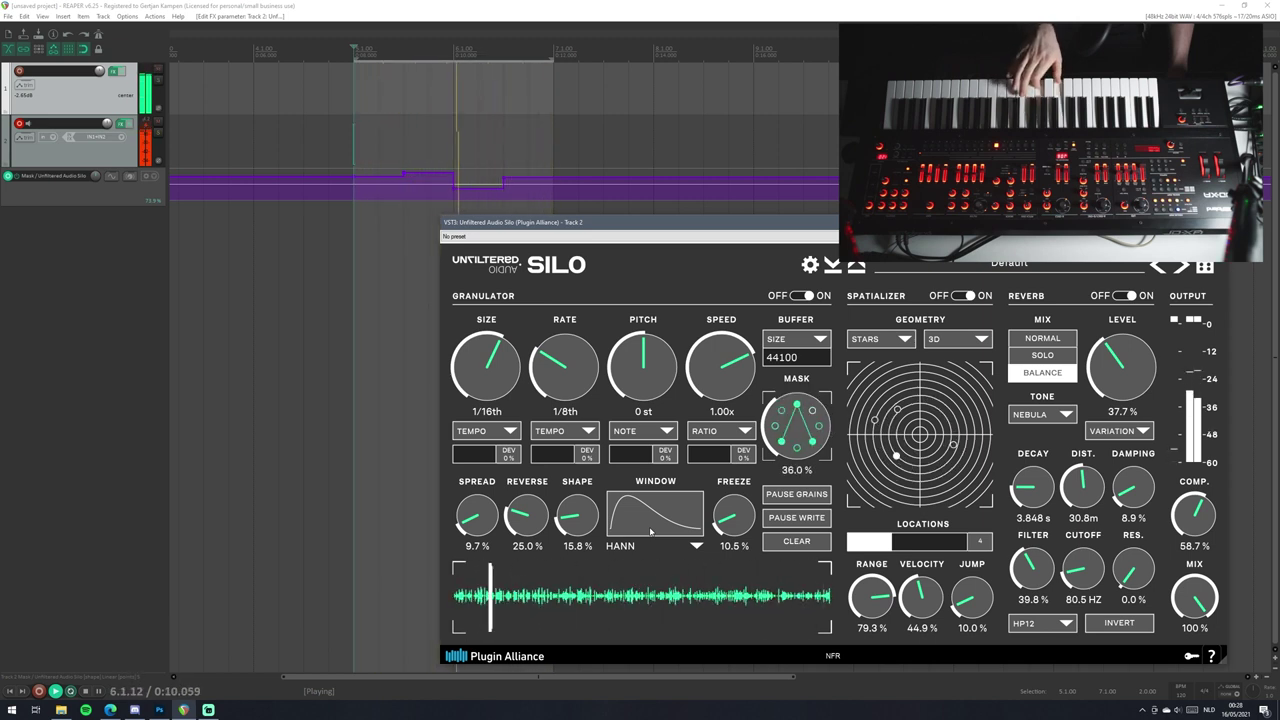
{"action": "key", "text": "space"}
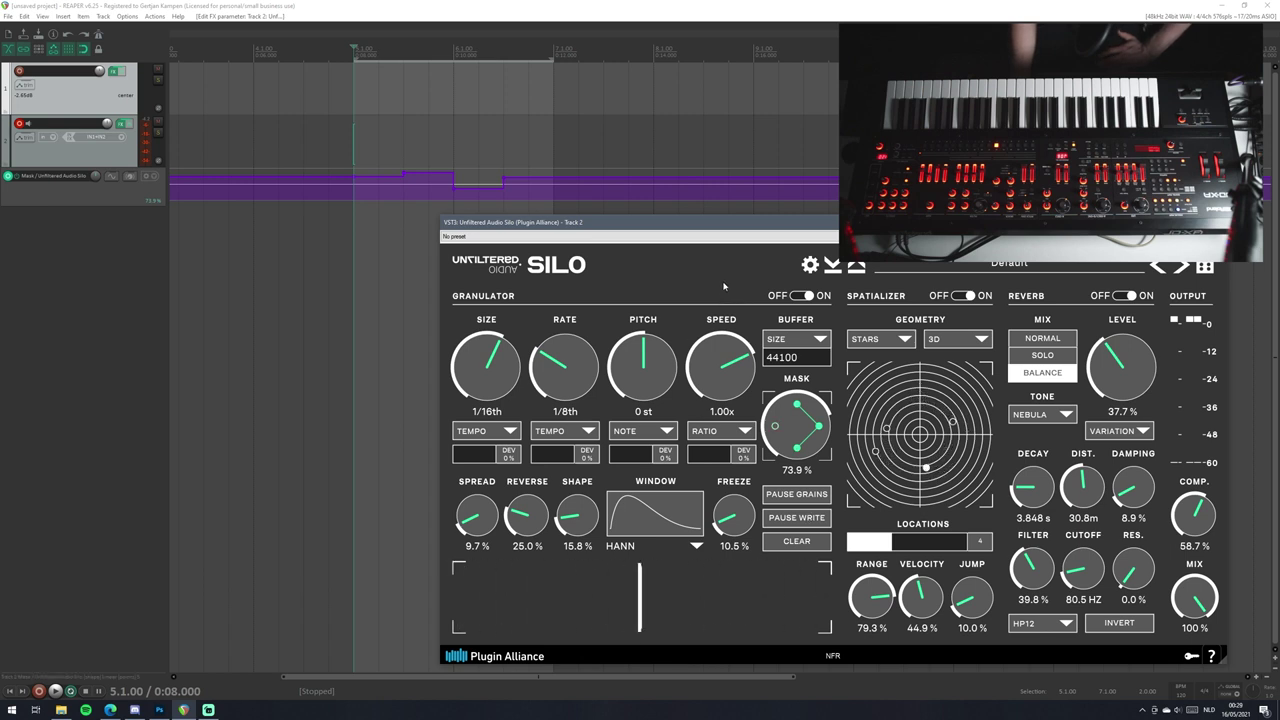
Load the Silo user preset SF_Rythmic_Pulser_1.
{"action": "left_click", "coordinate": [1009, 264]}
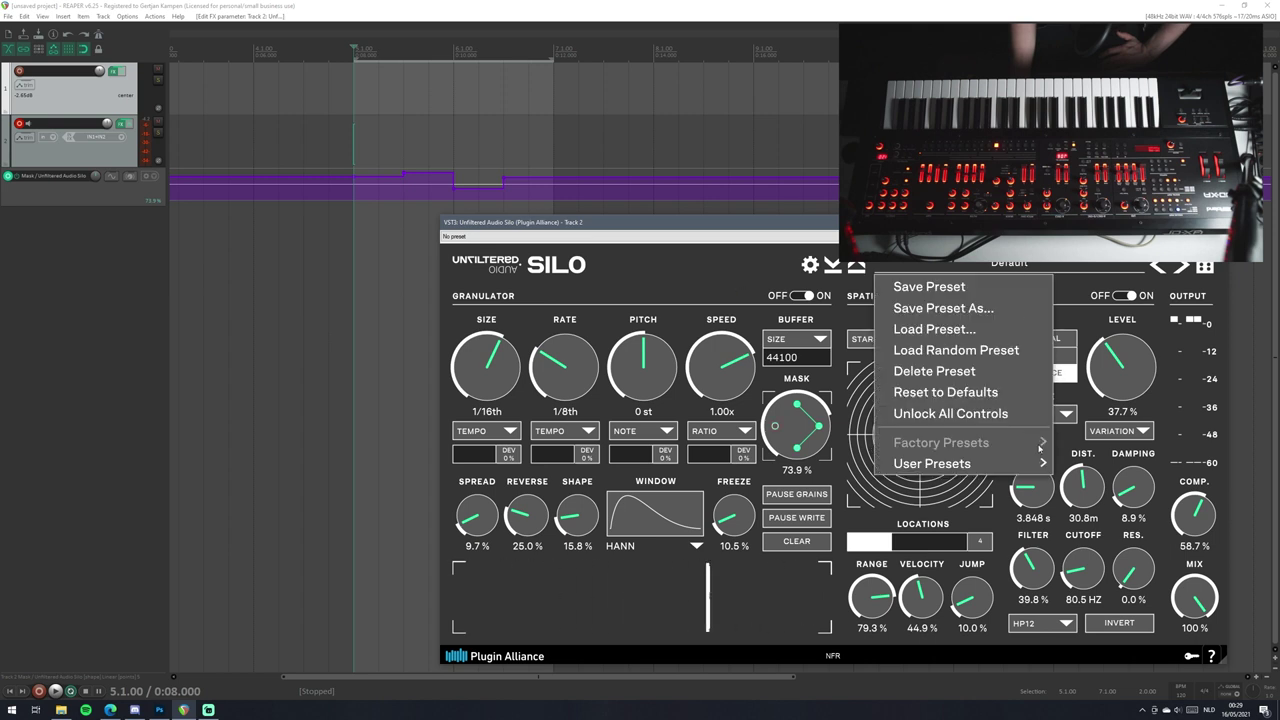
{"action": "mouse_move", "coordinate": [1040, 463]}
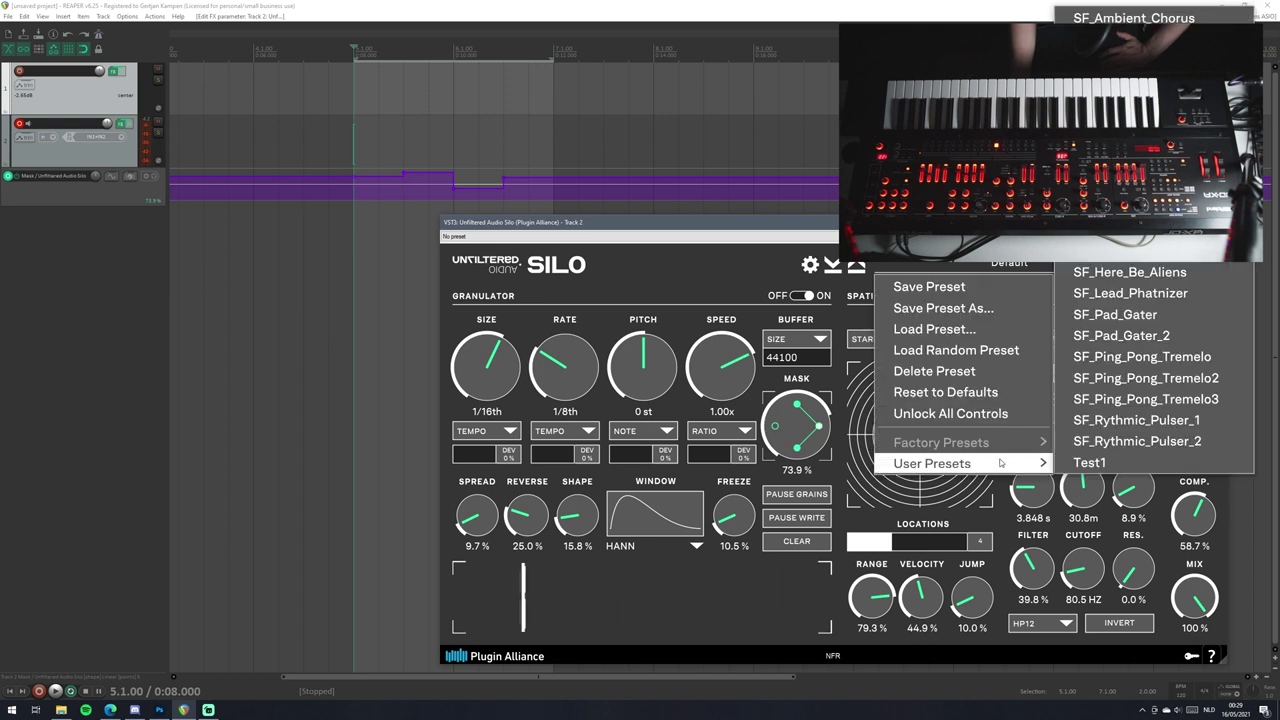
{"action": "left_click", "coordinate": [1173, 421]}
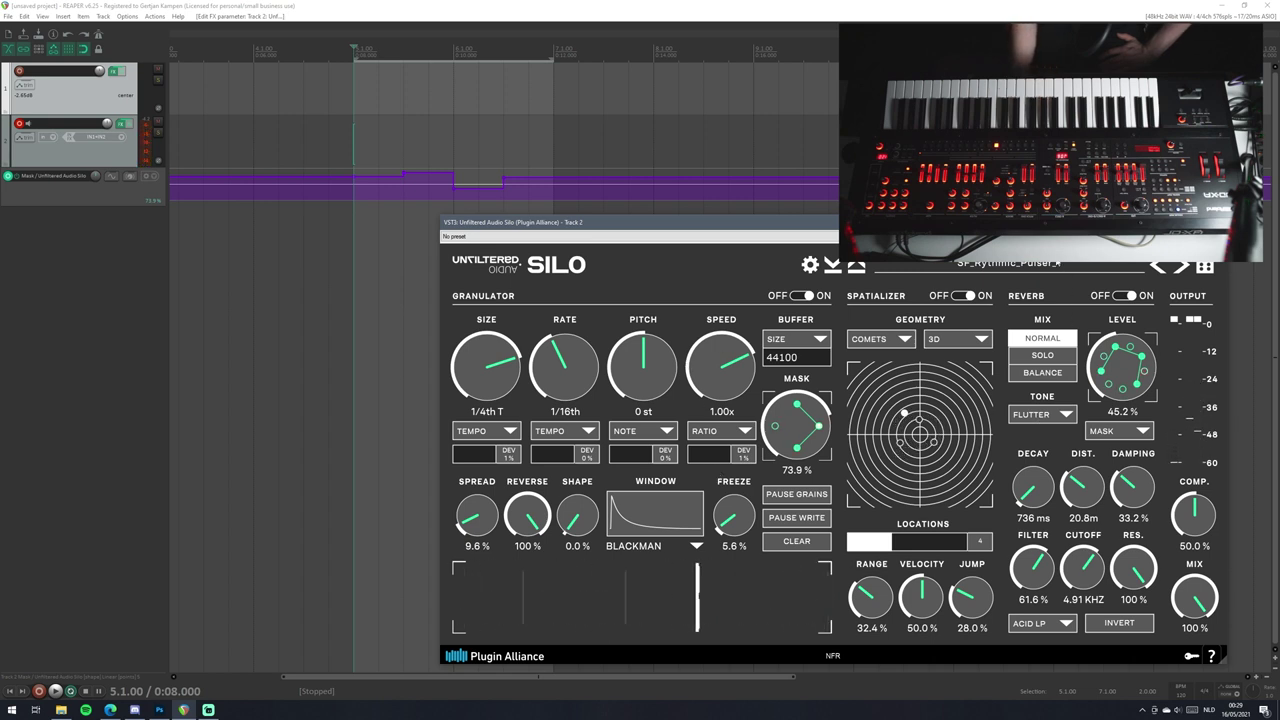
Load the Silo user preset SF_Rythmic_Pulser_2.
{"action": "left_click", "coordinate": [900, 264]}
{"action": "mouse_move", "coordinate": [930, 470]}
{"action": "left_click", "coordinate": [1135, 441]}
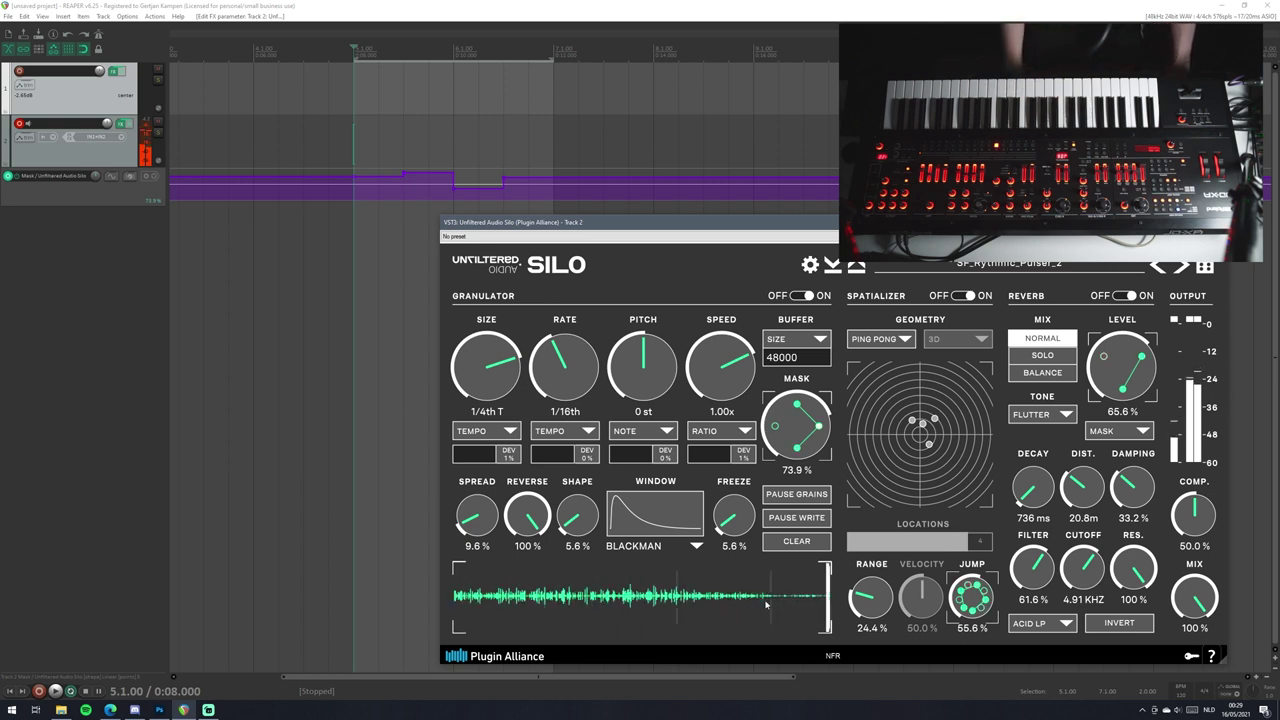
Play the looped range twice to audition the rhythmic preset, bypassing Silo and re-enabling it between the two passes.
{"action": "key", "text": "space"}
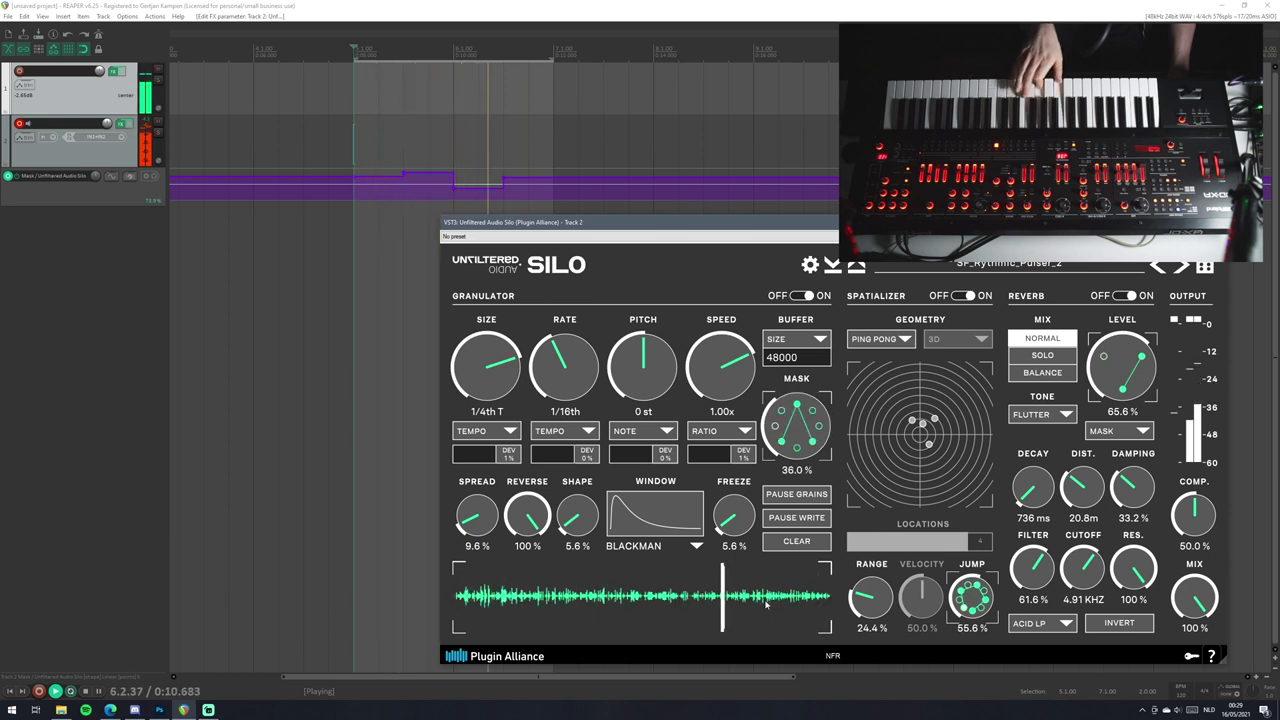
{"action": "key", "text": "space"}
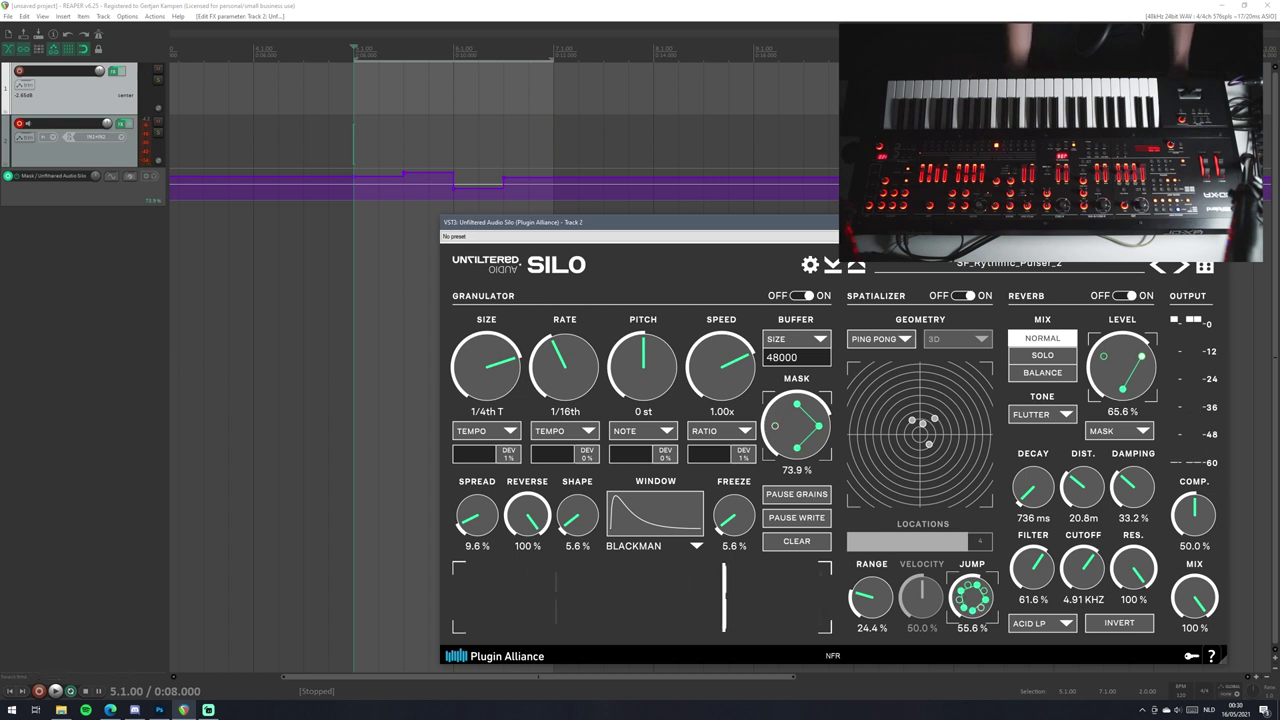
{"action": "key", "text": "b"}
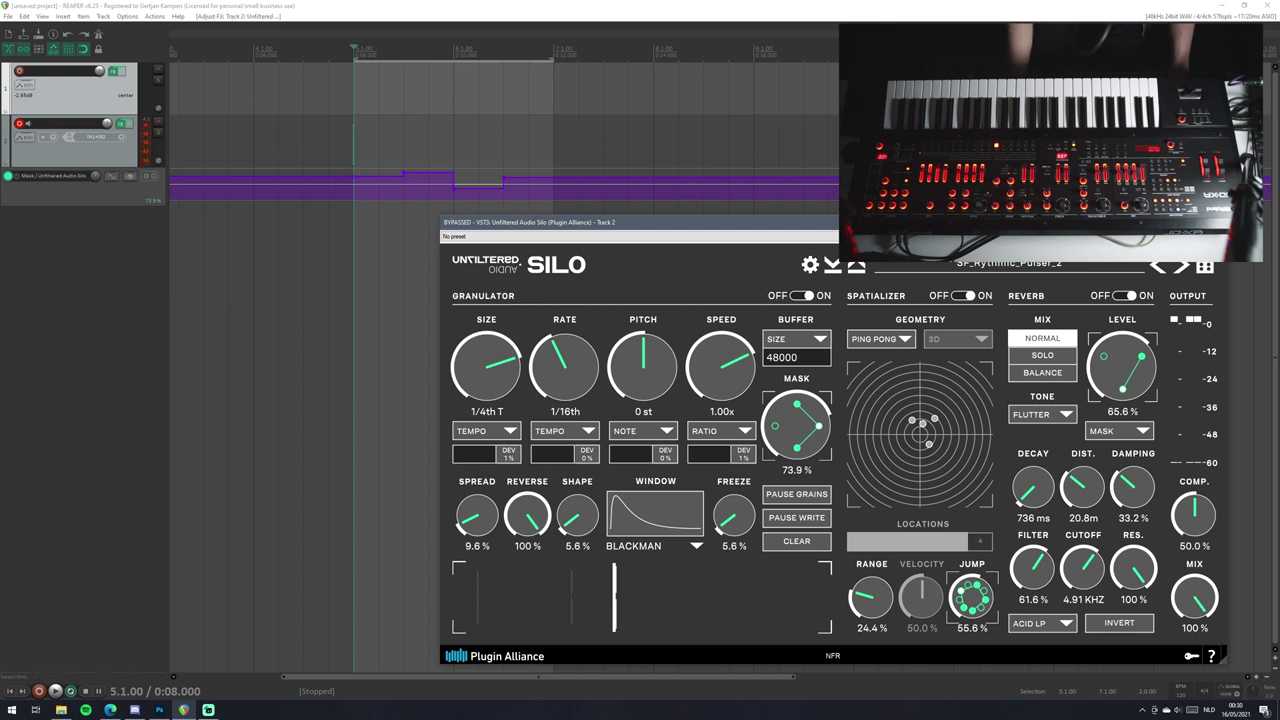
{"action": "key", "text": "b"}
{"action": "key", "text": "space"}
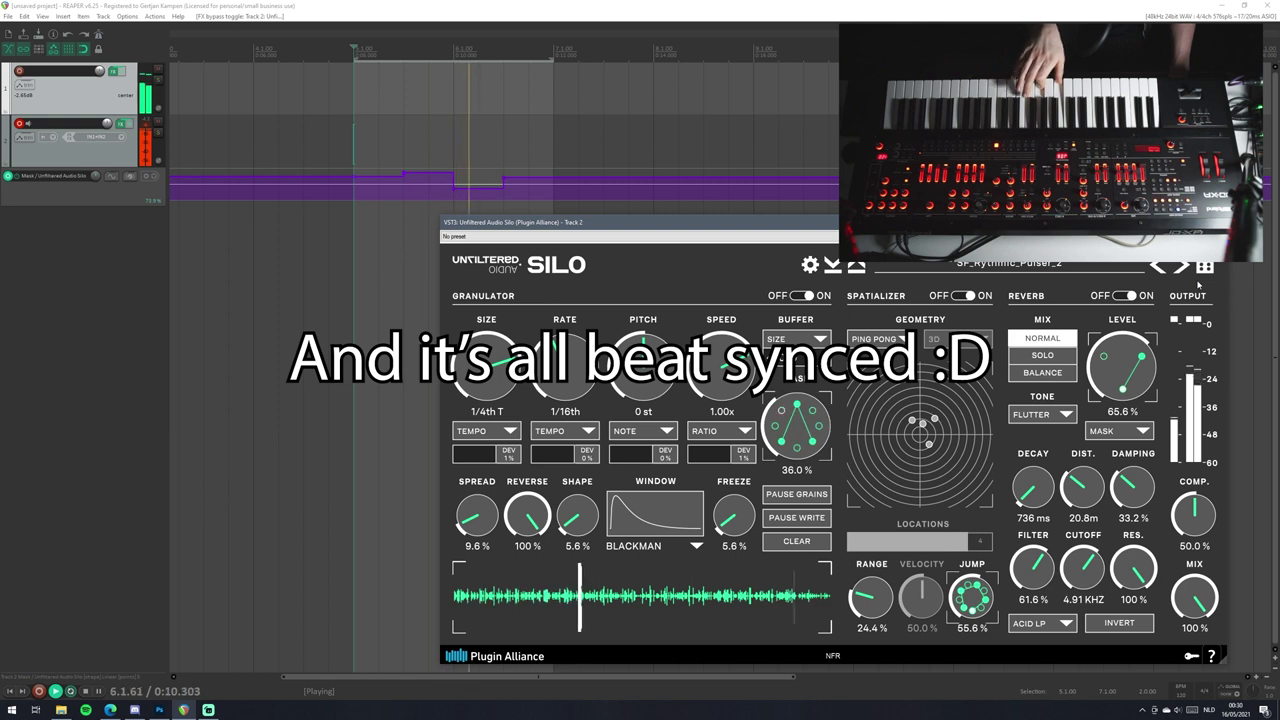
{"action": "key", "text": "space"}
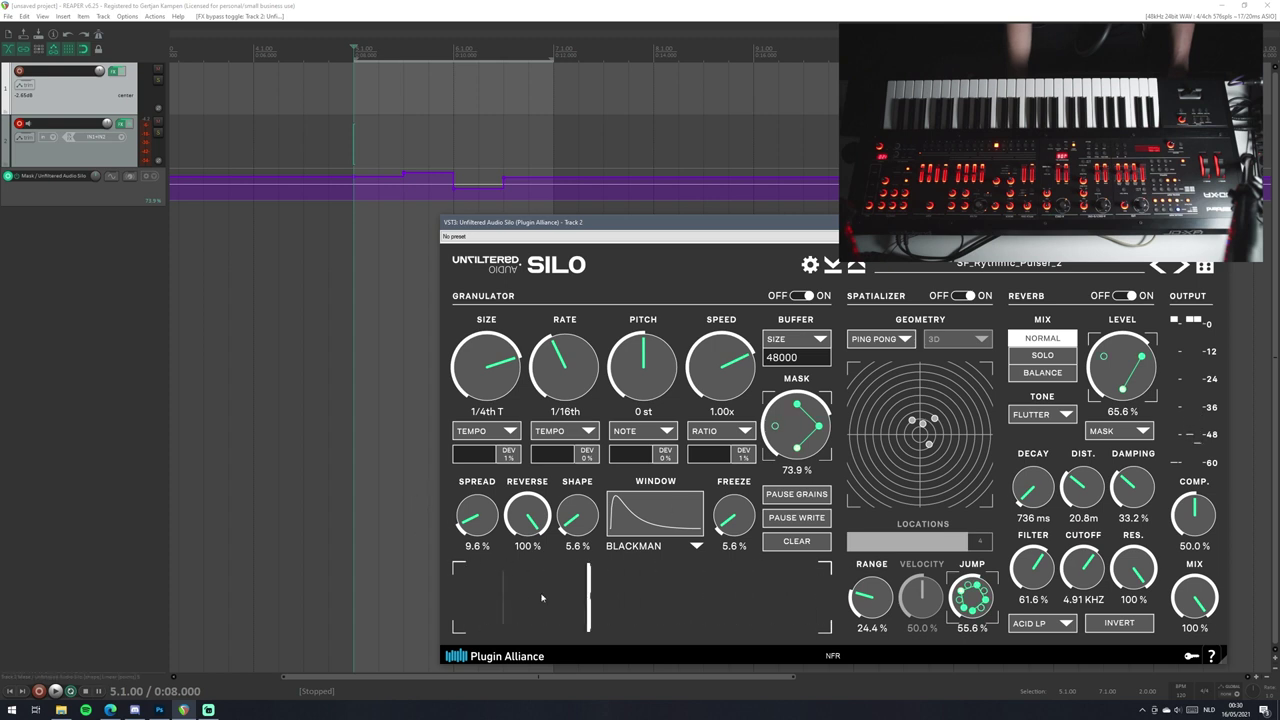
Set the grain window to Expodec, with Reverse and Shape both at 0.0 %.
{"action": "left_click", "coordinate": [624, 544]}
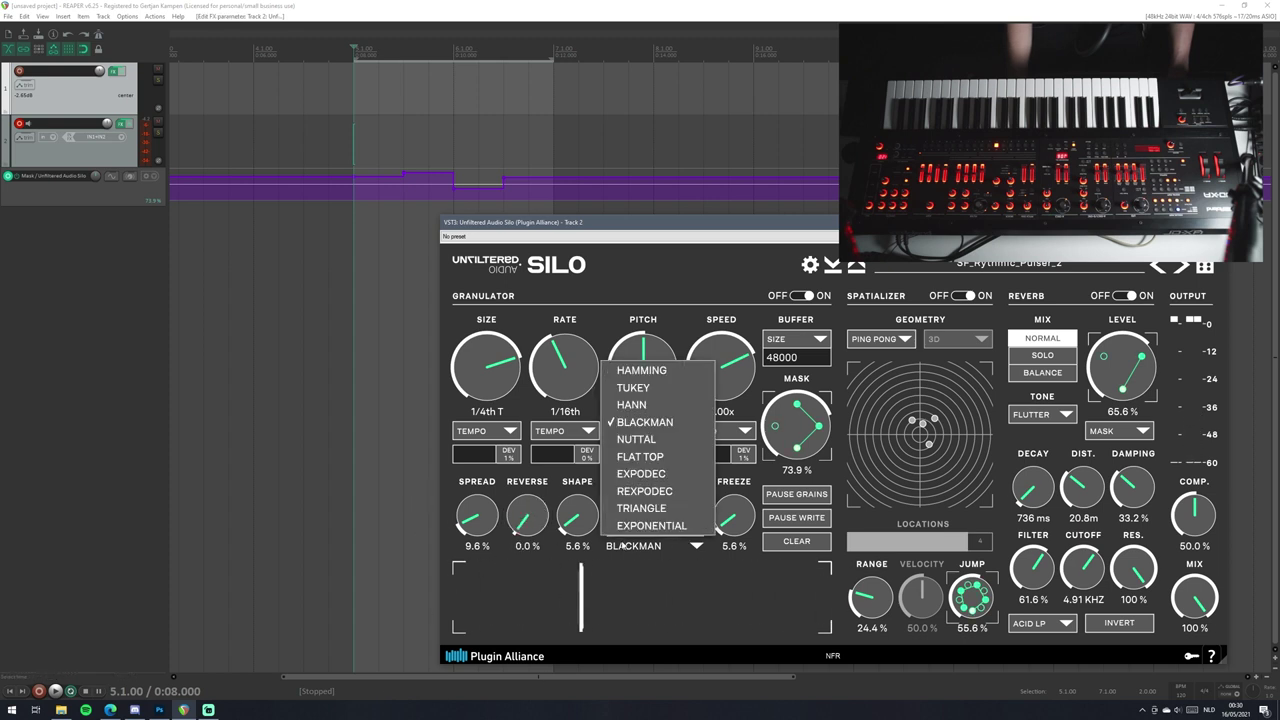
{"action": "left_click", "coordinate": [642, 474]}
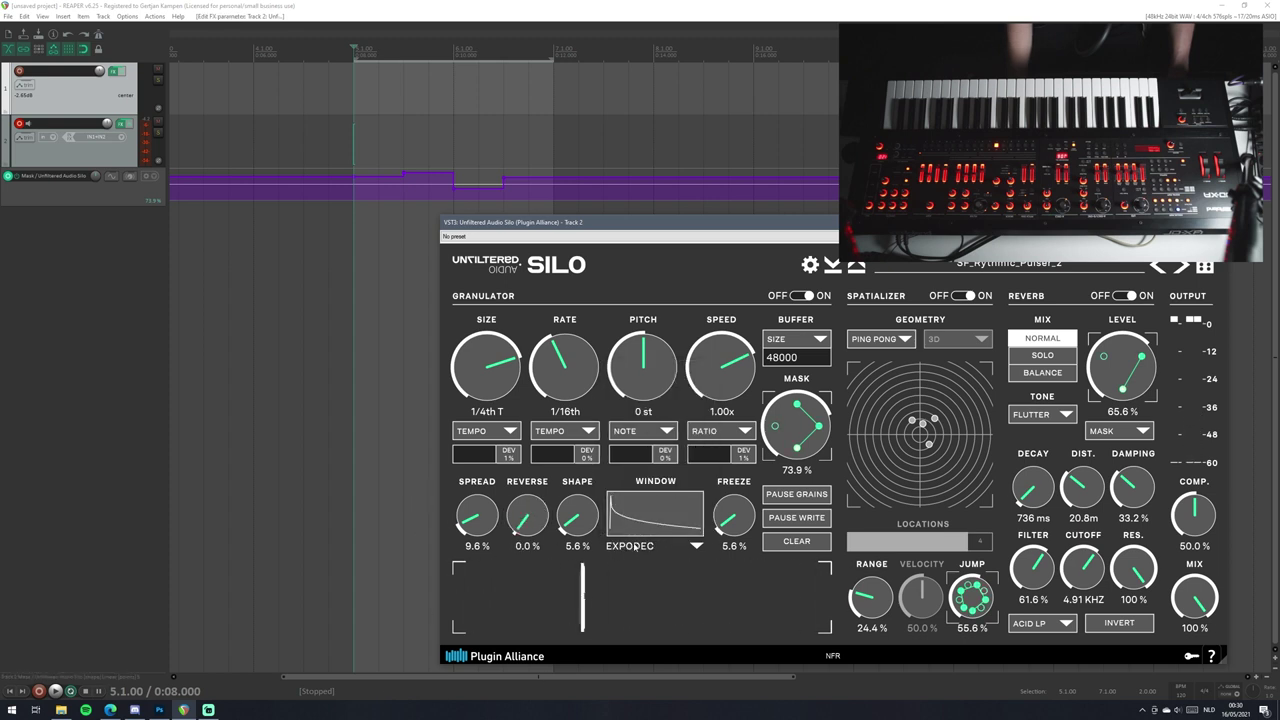
{"action": "left_click_drag", "start_coordinate": [583, 530], "coordinate": [599, 528]}
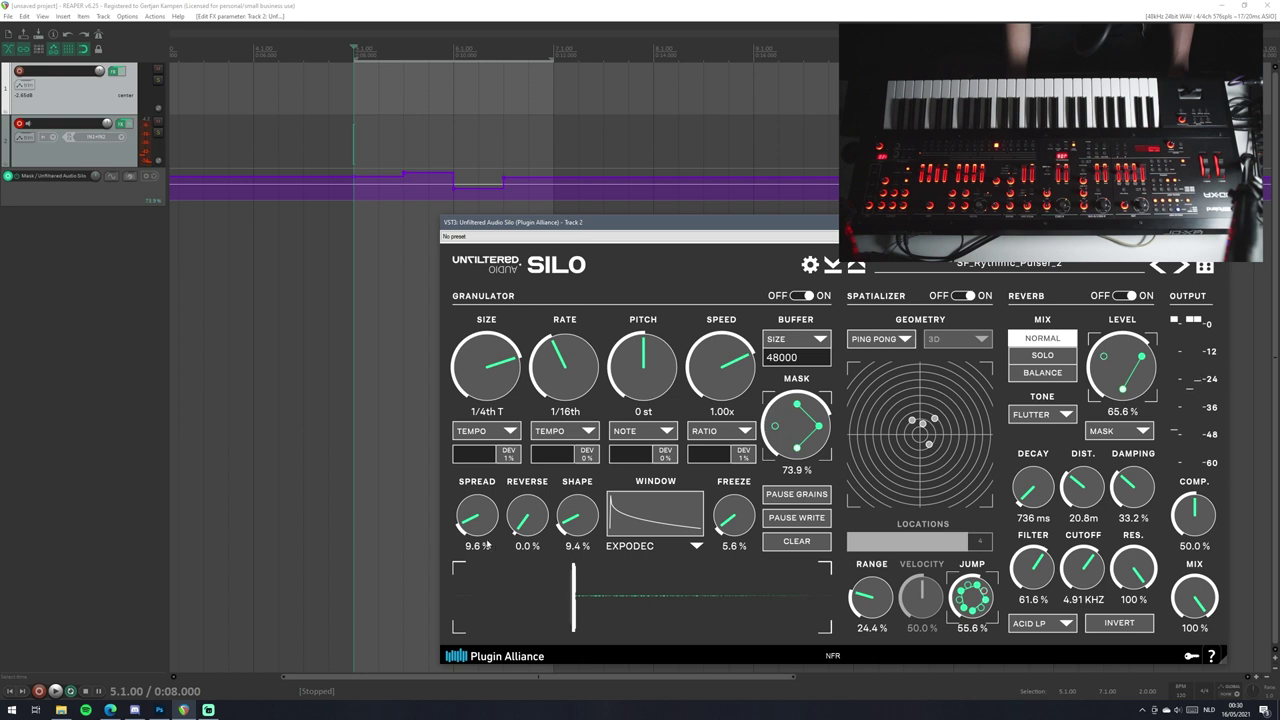
{"action": "left_click_drag", "start_coordinate": [537, 531], "coordinate": [536, 485]}
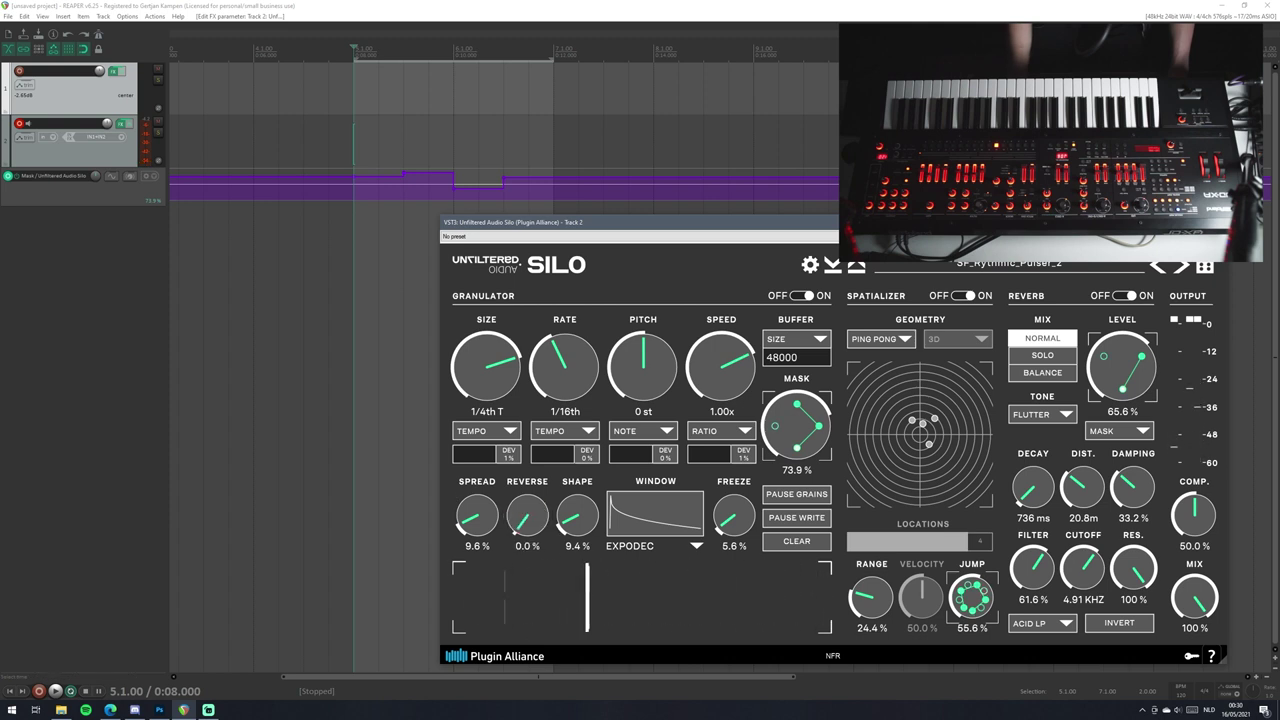
{"action": "left_click_drag", "start_coordinate": [528, 515], "coordinate": [528, 560]}
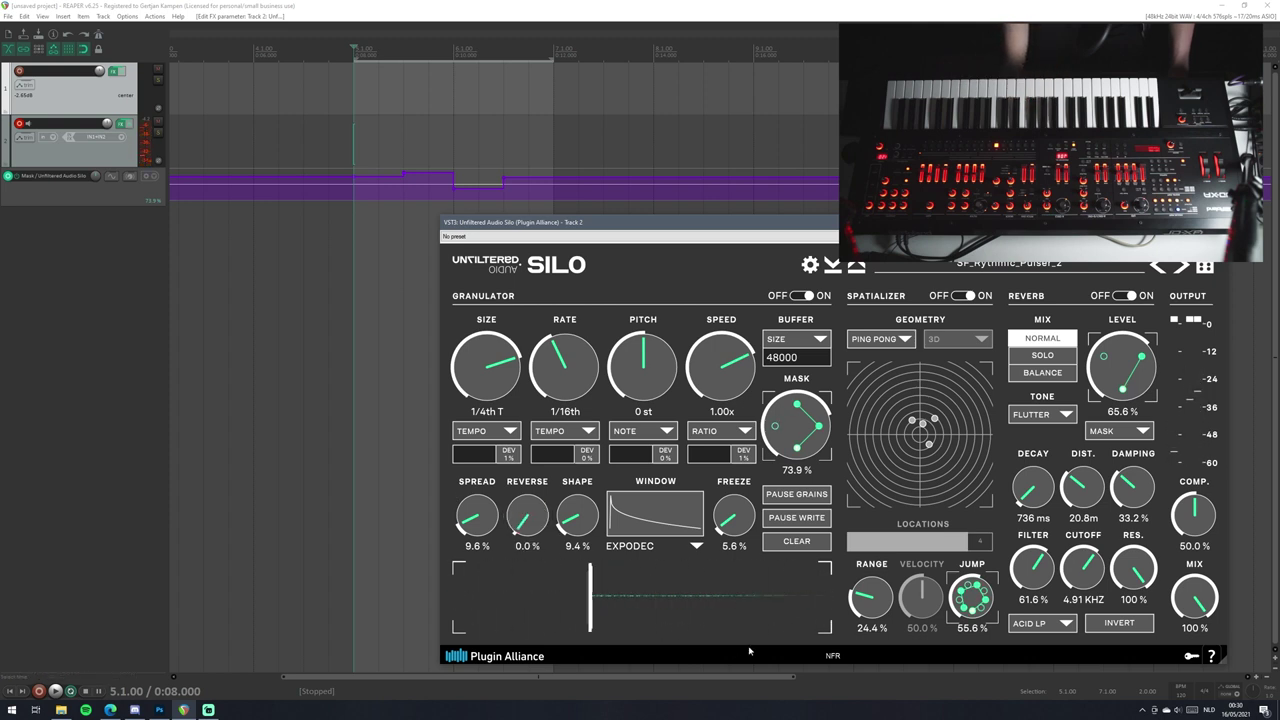
{"action": "left_click_drag", "start_coordinate": [581, 538], "coordinate": [581, 560]}
Set the grain window to Rexpodec, with Shape and Reverse both at 100 %.
{"action": "left_click", "coordinate": [640, 546]}
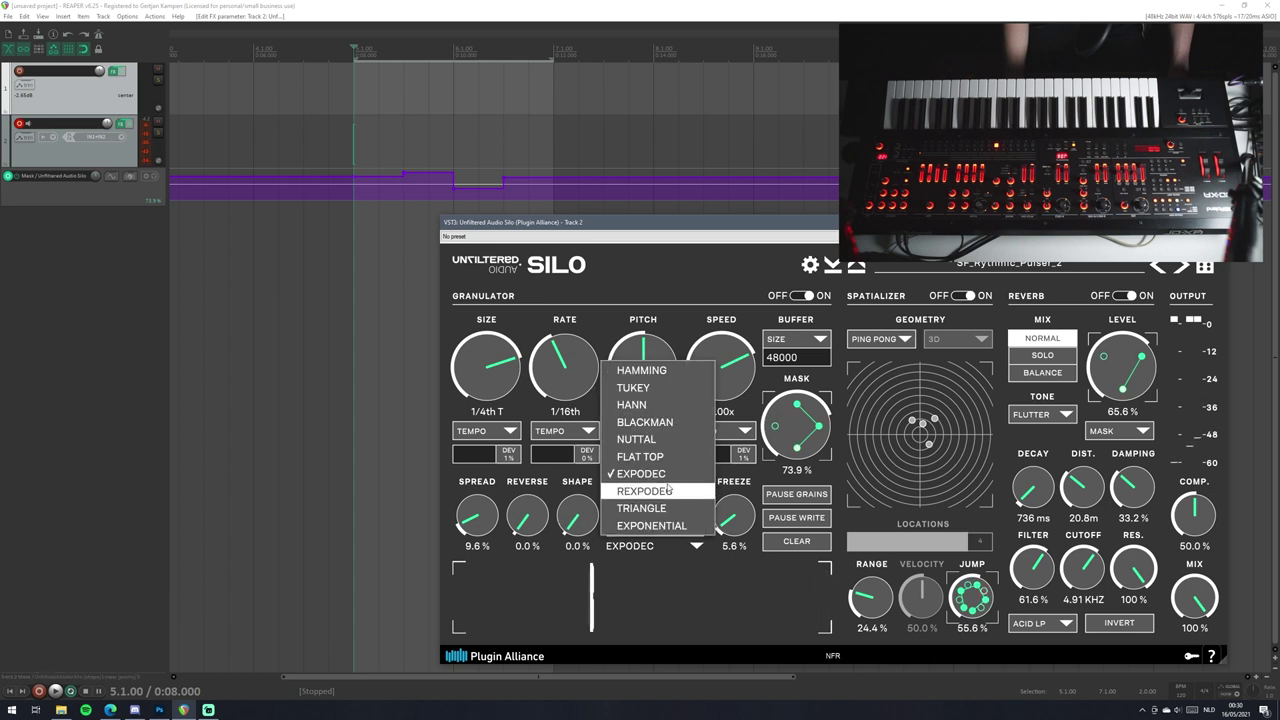
{"action": "left_click", "coordinate": [625, 491]}
{"action": "left_click_drag", "start_coordinate": [613, 518], "coordinate": [606, 393]}
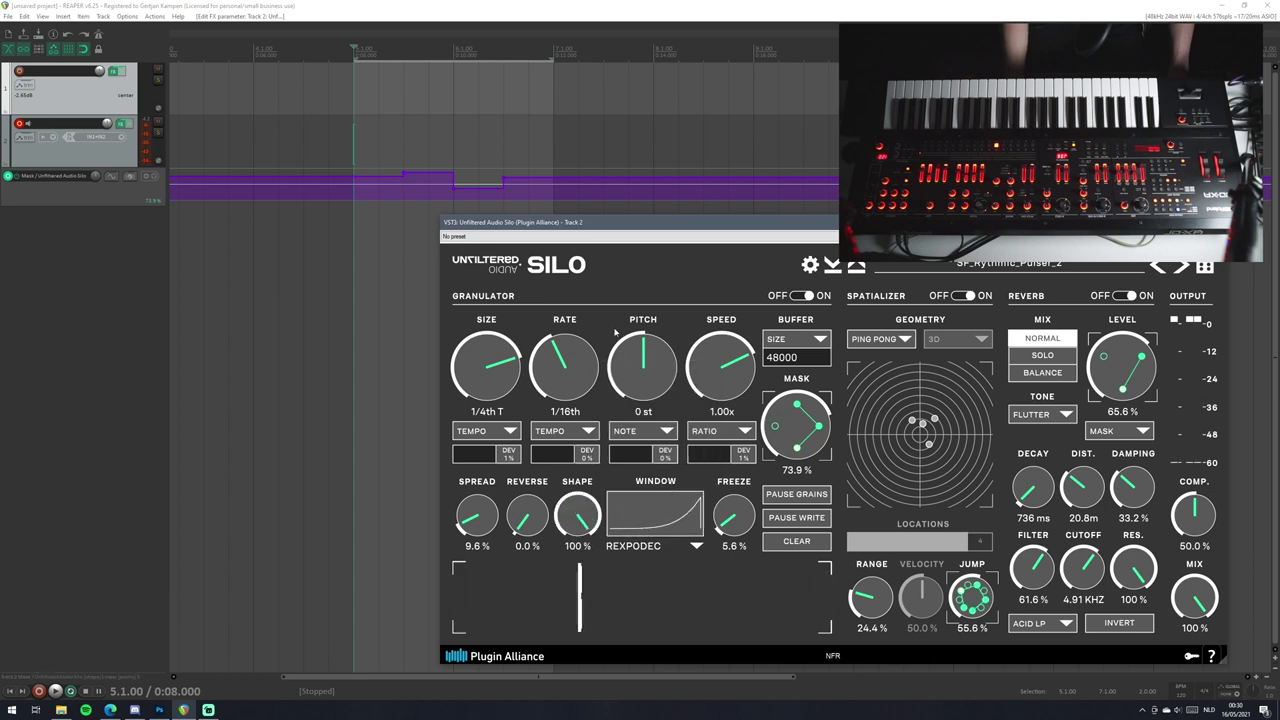
{"action": "left_click_drag", "start_coordinate": [546, 508], "coordinate": [546, 460]}
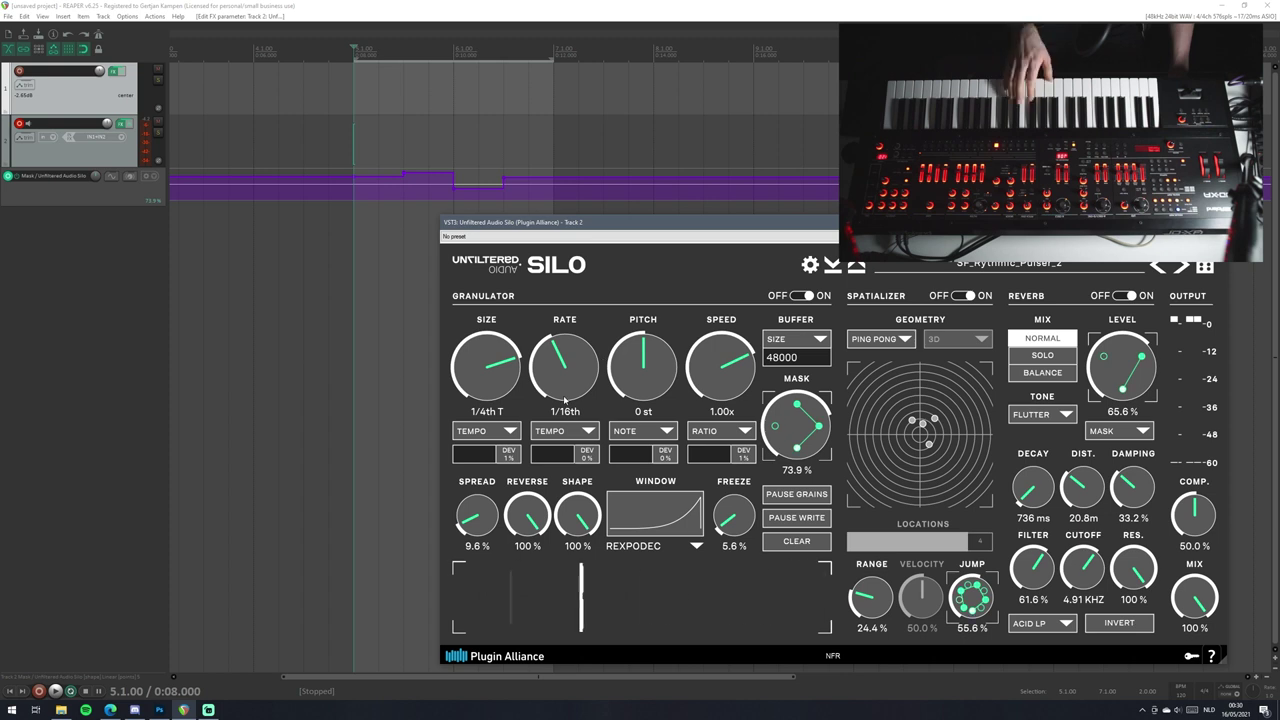